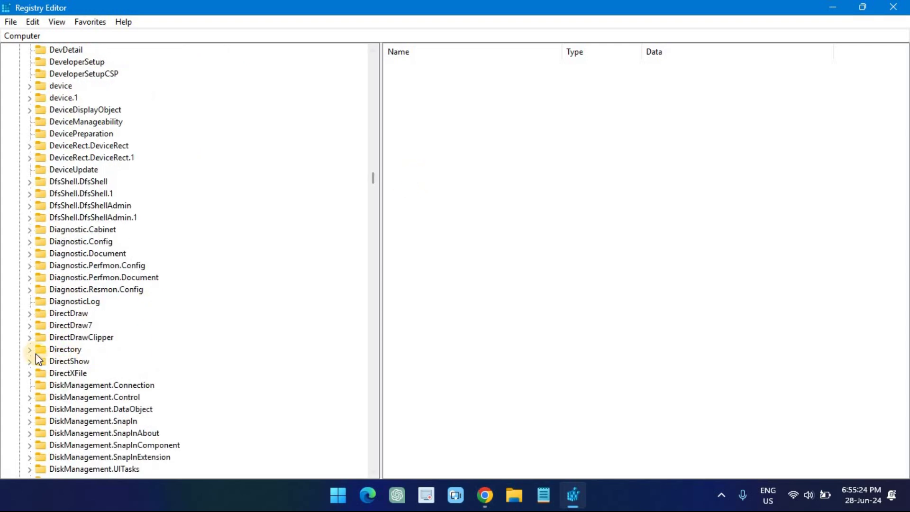
- Create a key named Chrome under HKEY_CLASSES_ROOT\Directory\Background\shell
left_click(30, 350)
left_click(42, 361)
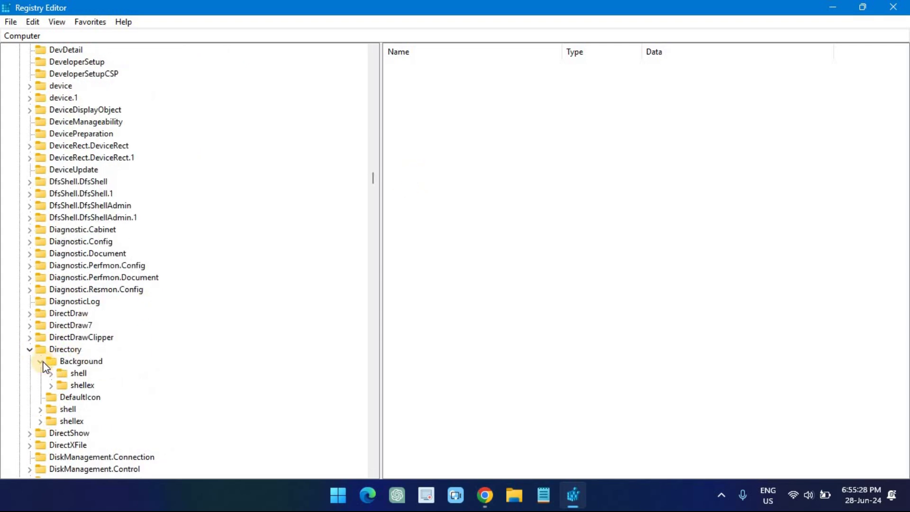
left_click(72, 373)
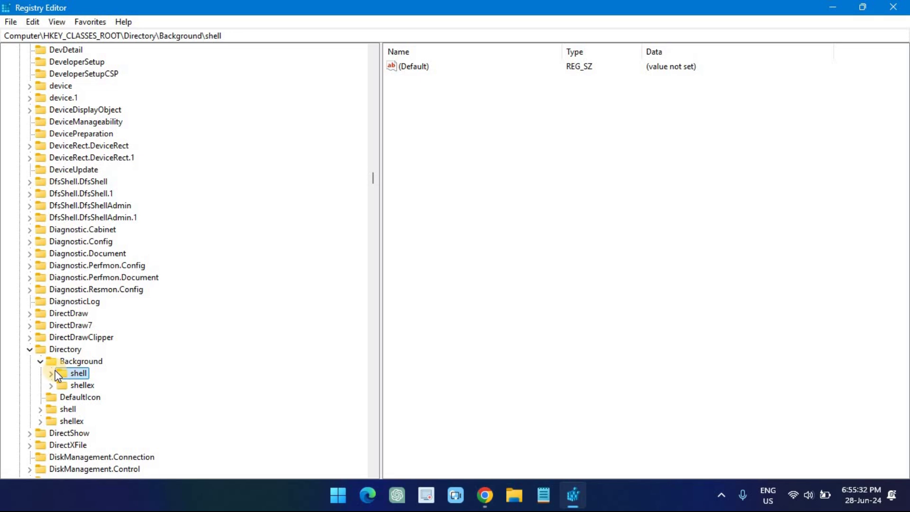
left_click(51, 372)
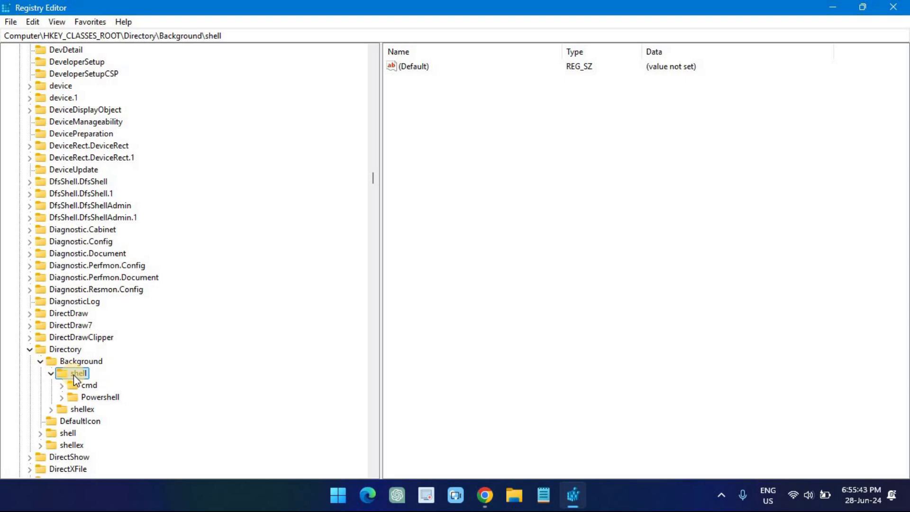
right_click(73, 375)
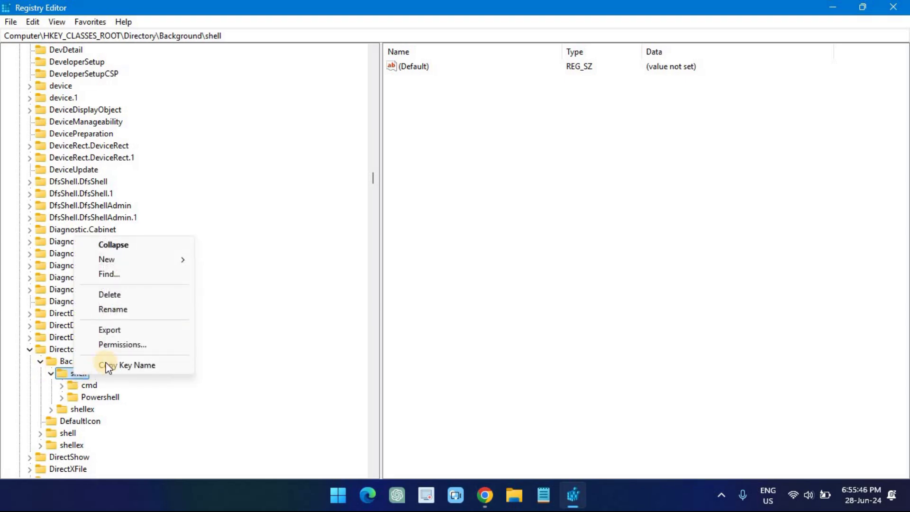
mouse_move(149, 259)
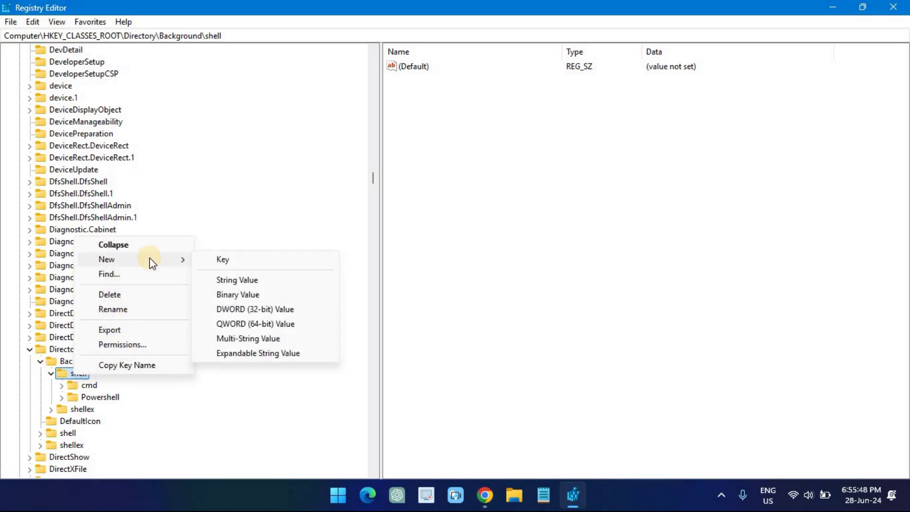
left_click(226, 260)
type("Chrome")
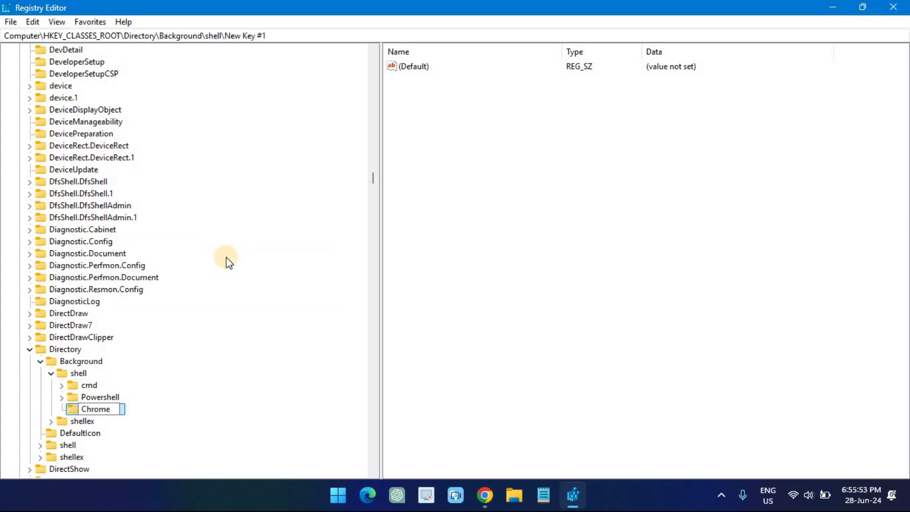
key("Return")
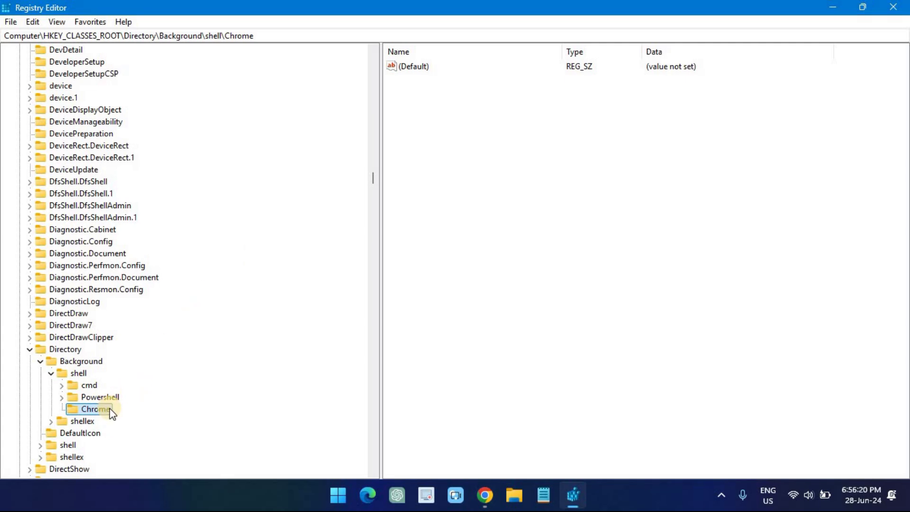
- Add a string value named Icon to the Chrome key
right_click(102, 408)
mouse_move(170, 291)
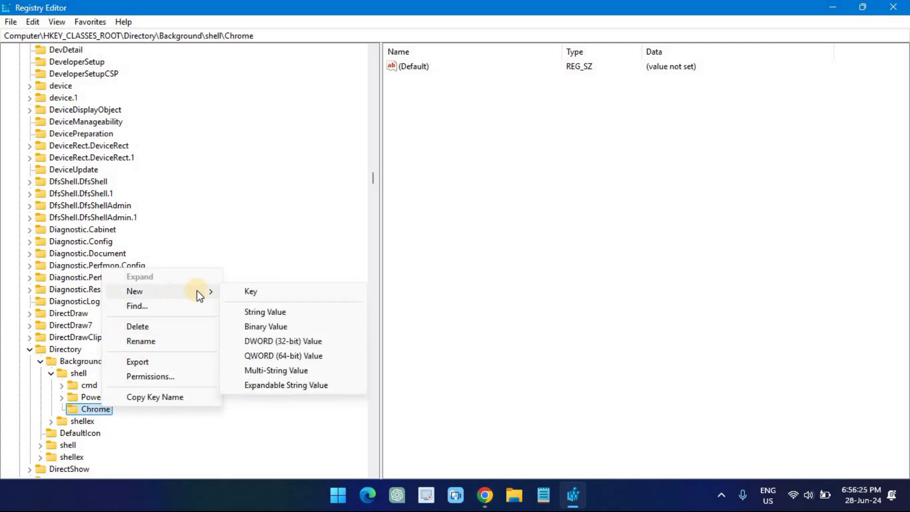
left_click(265, 312)
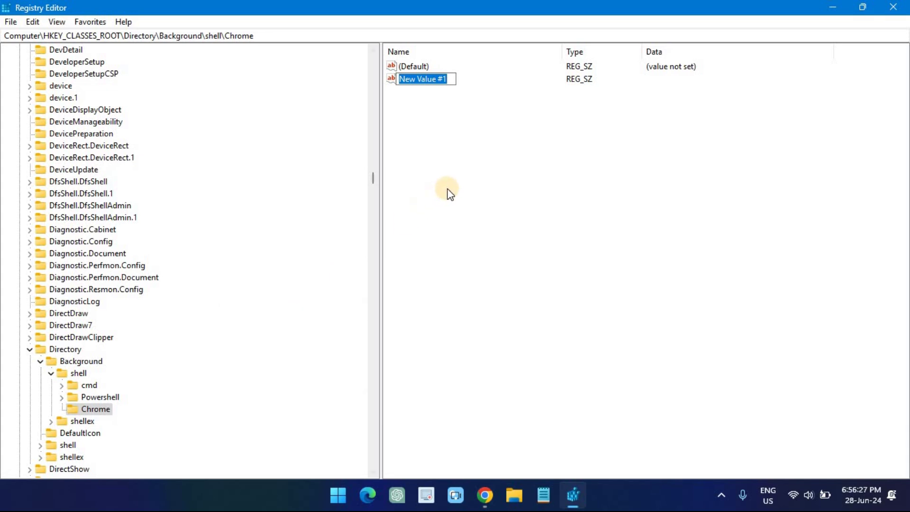
type("Icon")
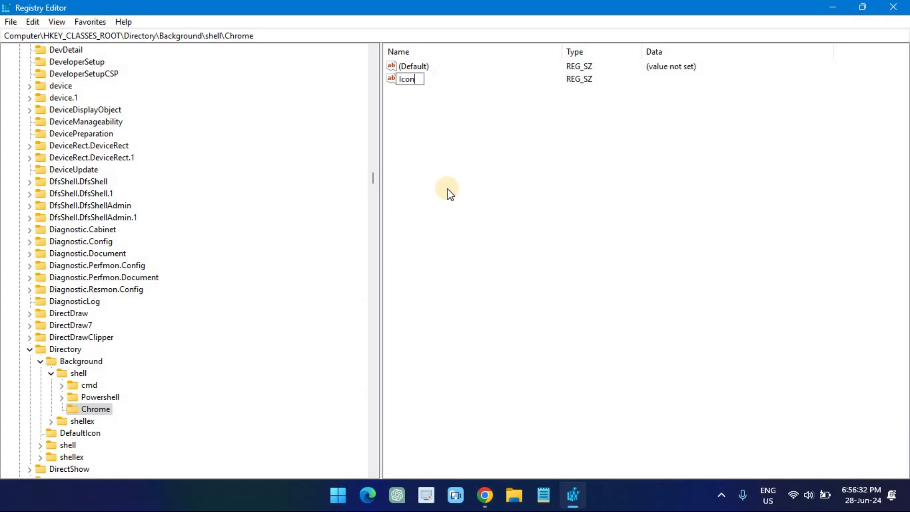
key("Return")
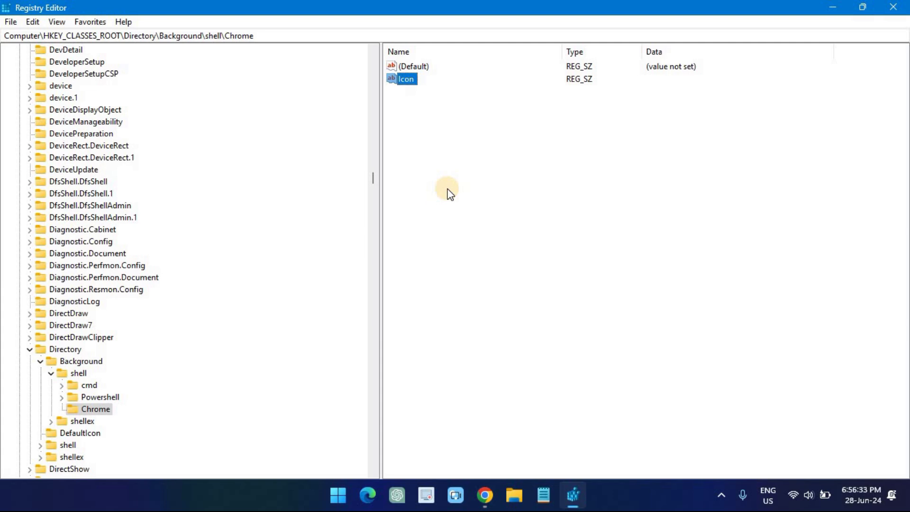
- Open the Icon value for editing, and copy the full path of chrome.exe from Chrome's install folder
right_click(411, 79)
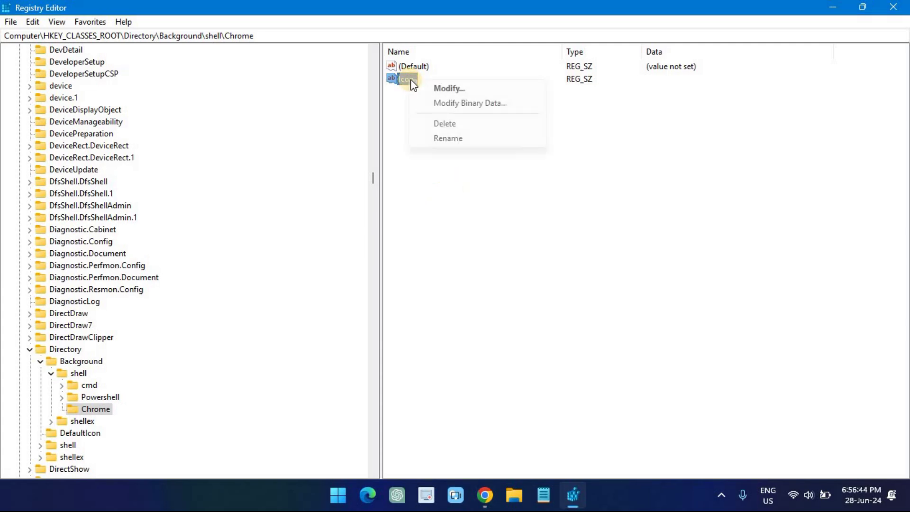
left_click(446, 88)
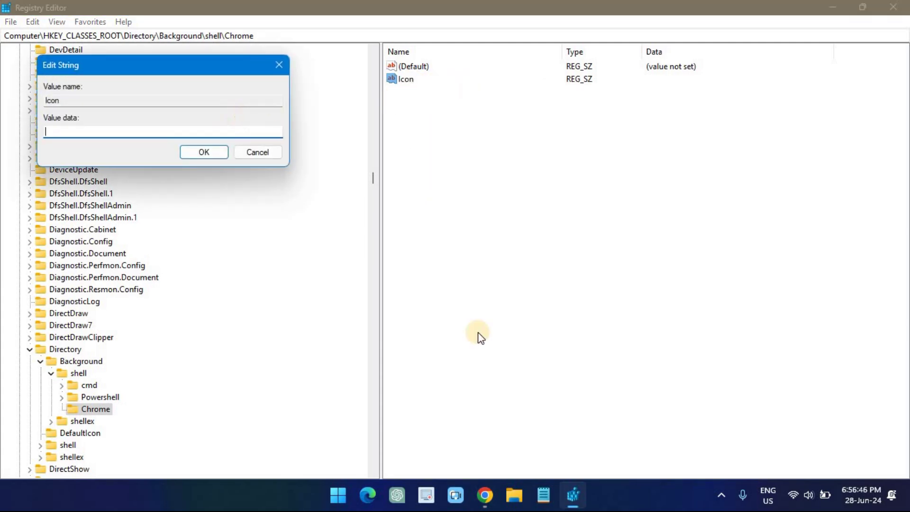
left_click(330, 496)
type("chrome")
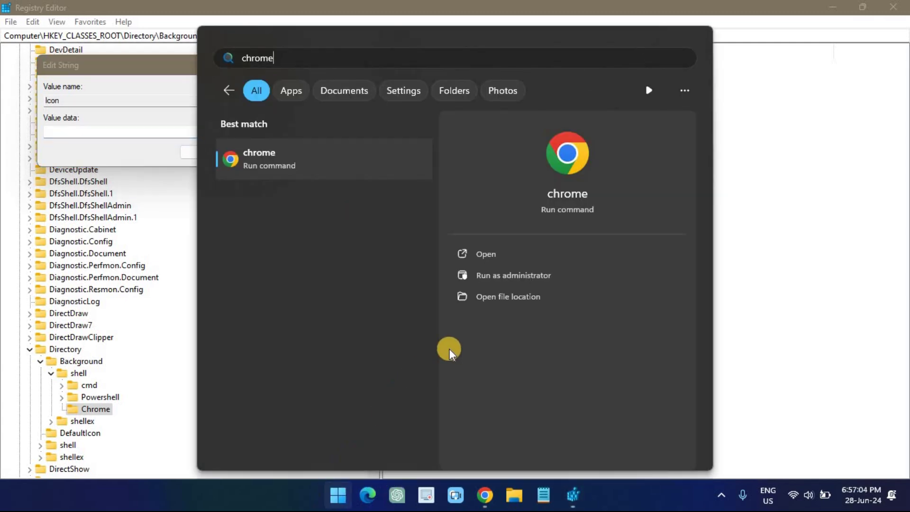
left_click(504, 293)
right_click(254, 183)
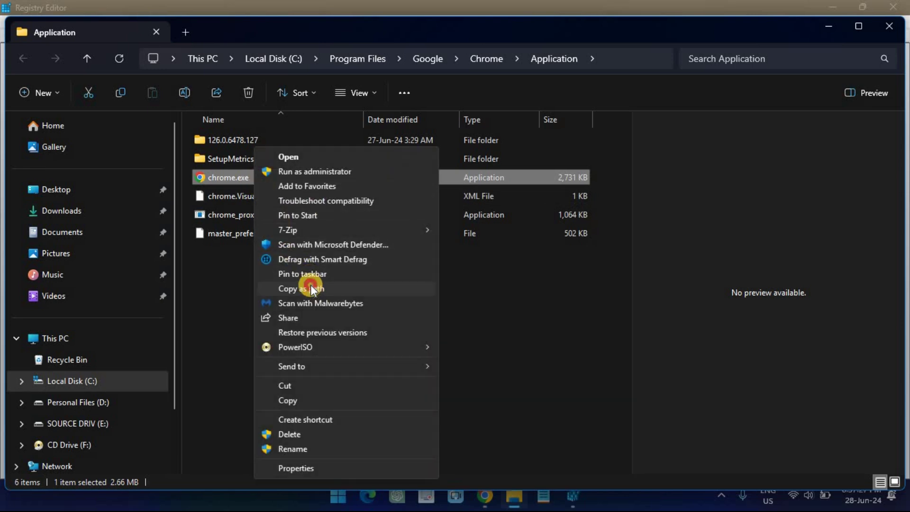
left_click(314, 288)
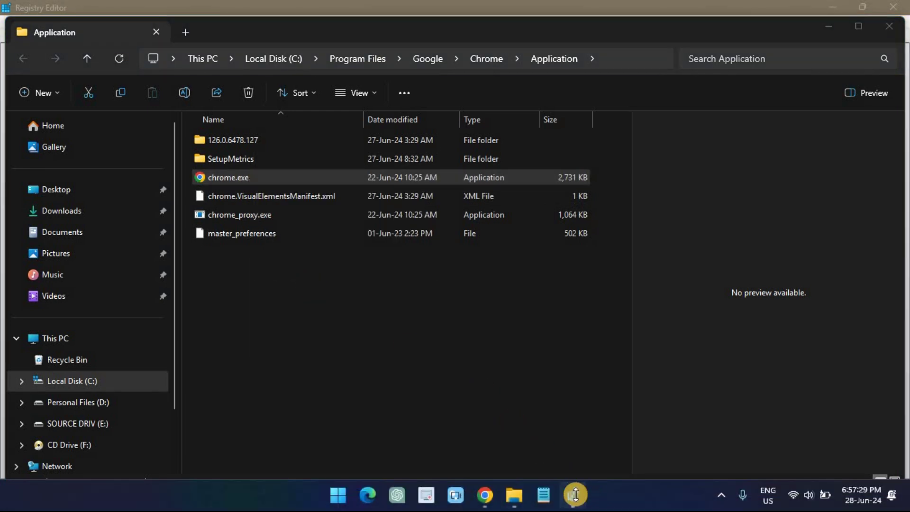
- Back in Registry Editor, set the Icon value's data to the copied path "C:\Program Files\Google\Chrome\Application\chrome.exe"
left_click(573, 496)
right_click(103, 129)
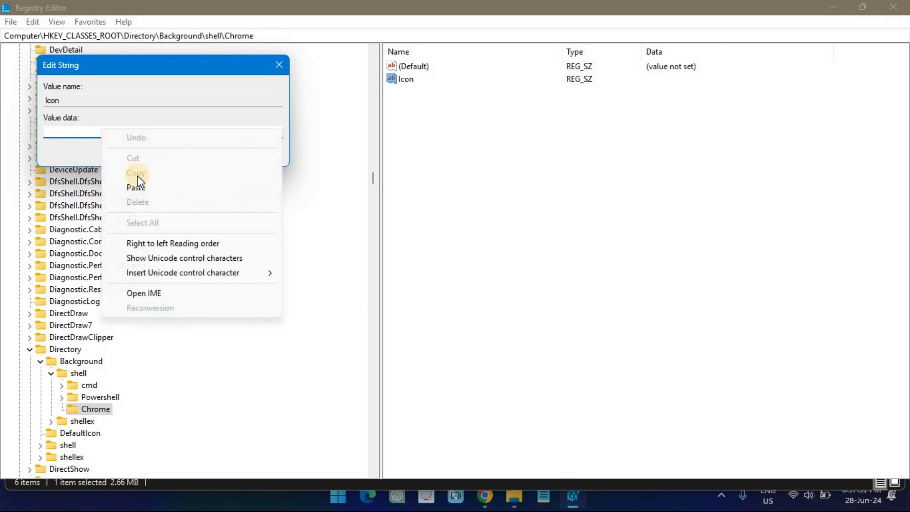
left_click(134, 187)
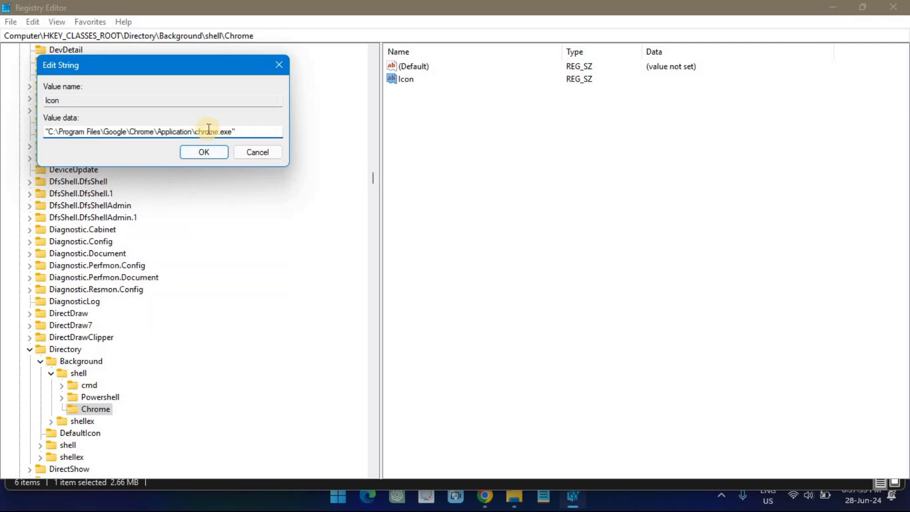
left_click(204, 152)
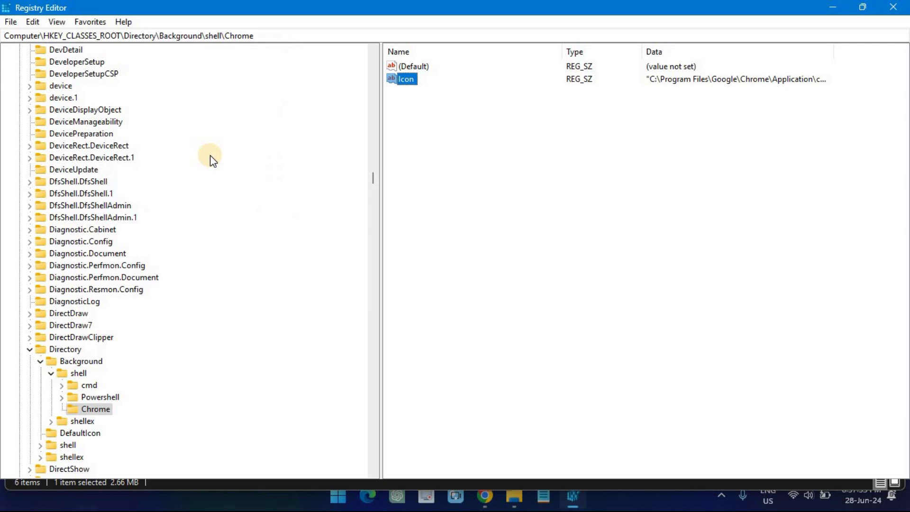
- Create a subkey named Command under the Chrome key
right_click(96, 411)
mouse_move(154, 295)
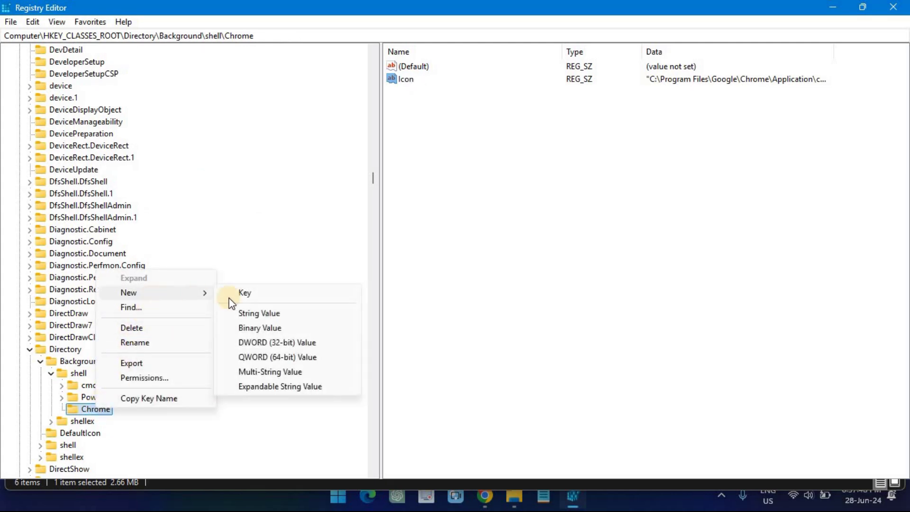
left_click(258, 297)
type("Command")
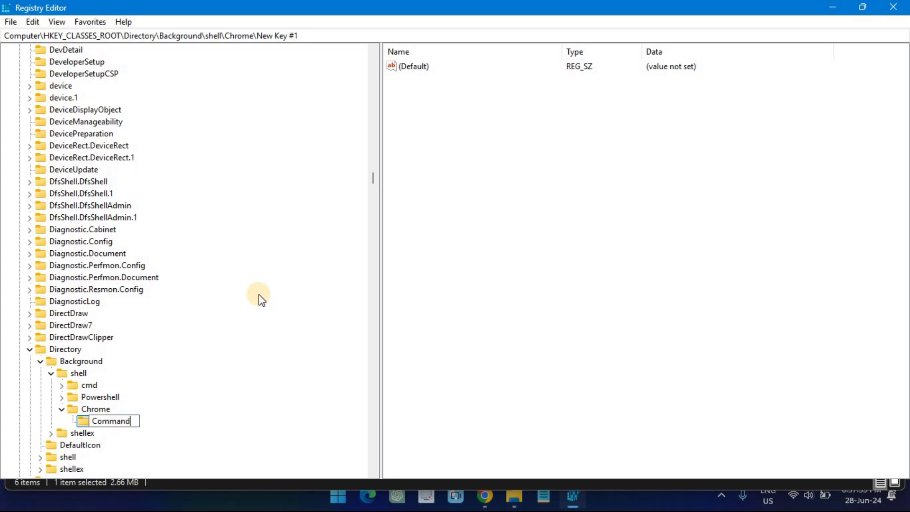
key("Return")
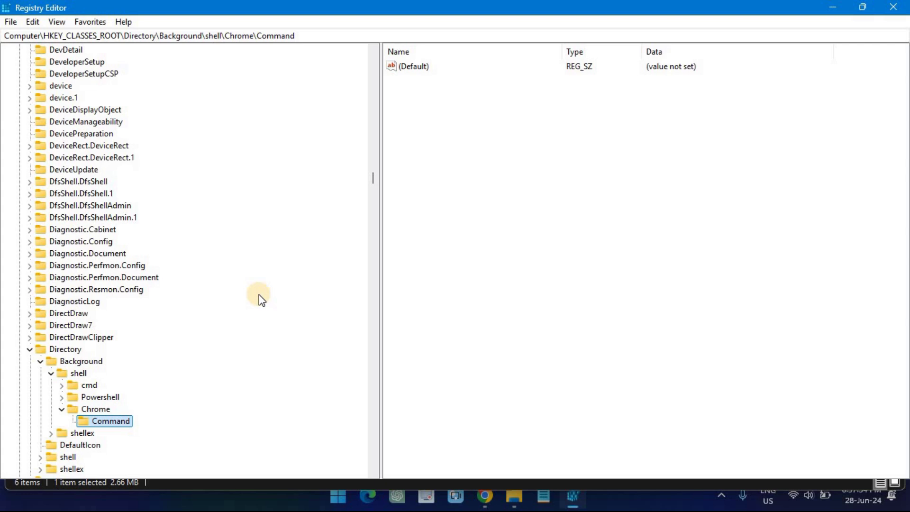
- Set the Command key's (Default) value to the copied path "C:\Program Files\Google\Chrome\Application\chrome.exe"
left_click(407, 66)
right_click(411, 67)
left_click(437, 78)
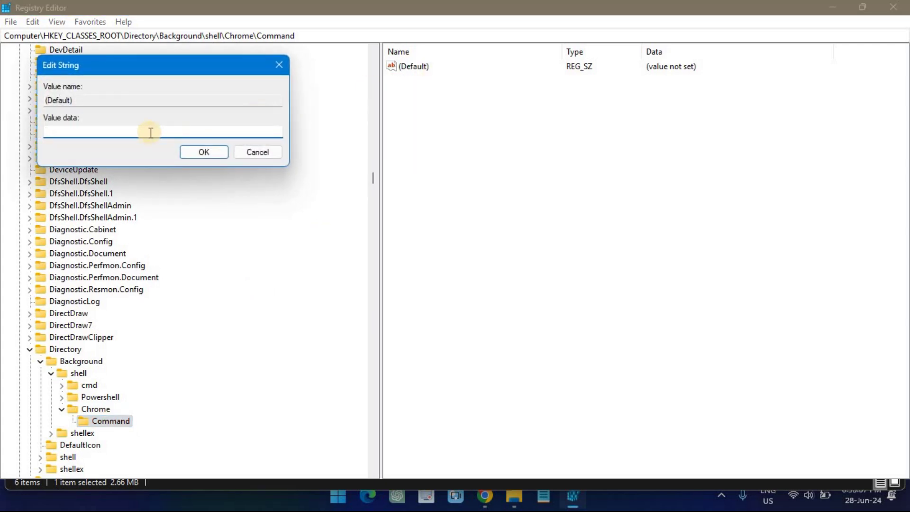
right_click(131, 132)
left_click(172, 188)
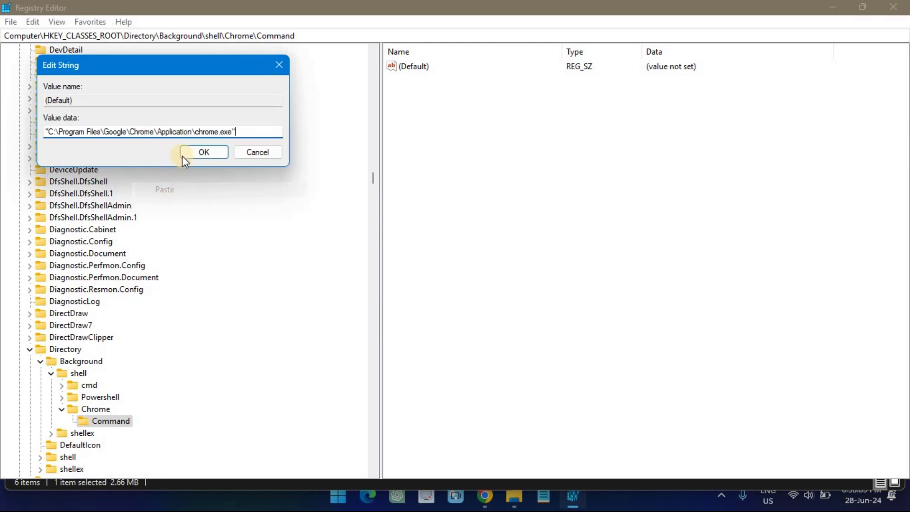
left_click(211, 152)
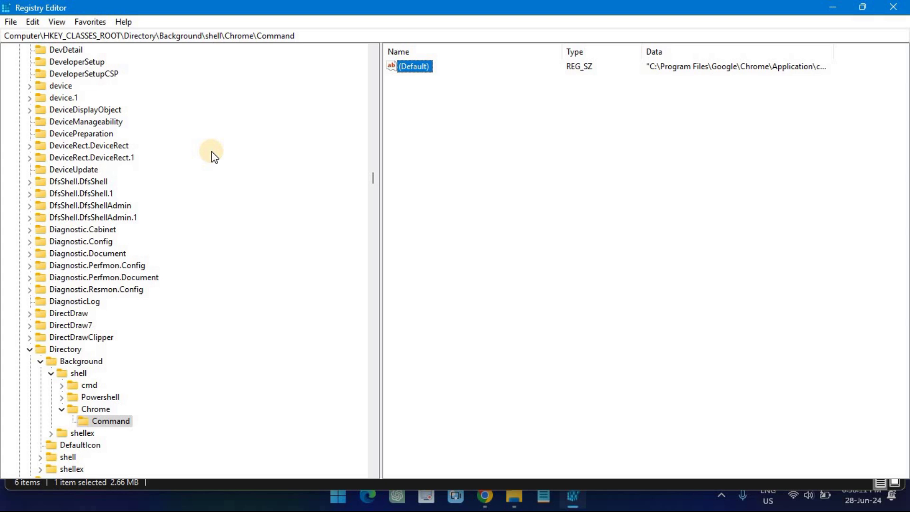
- Close Registry Editor and the Application folder window, and launch Chrome from the desktop context menu to test the new entry
left_click(896, 8)
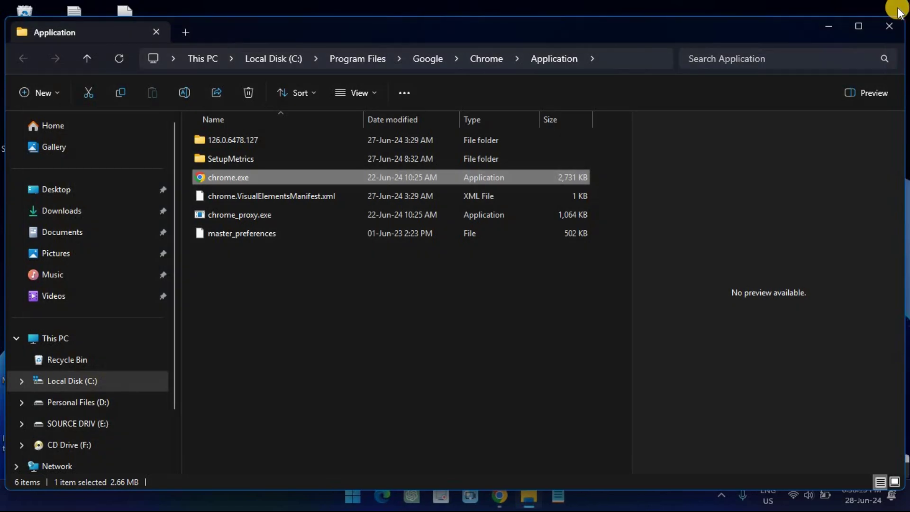
left_click(890, 26)
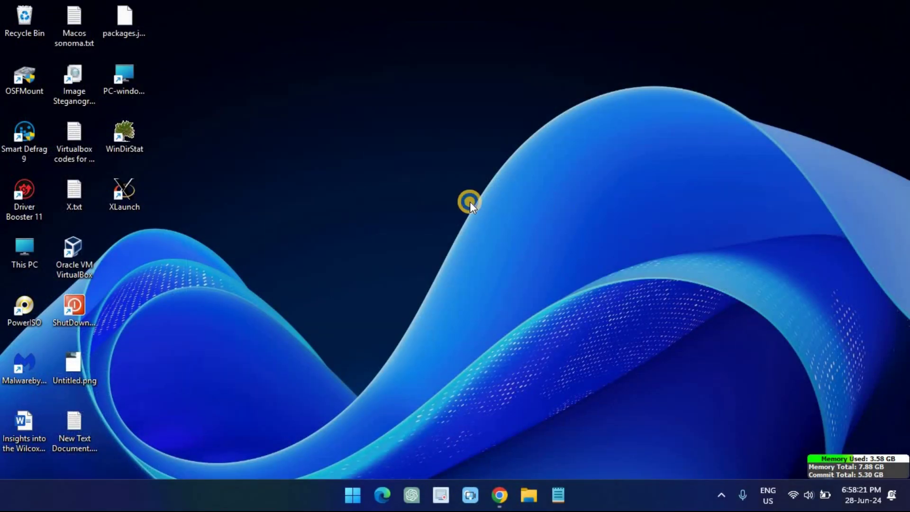
right_click(470, 201)
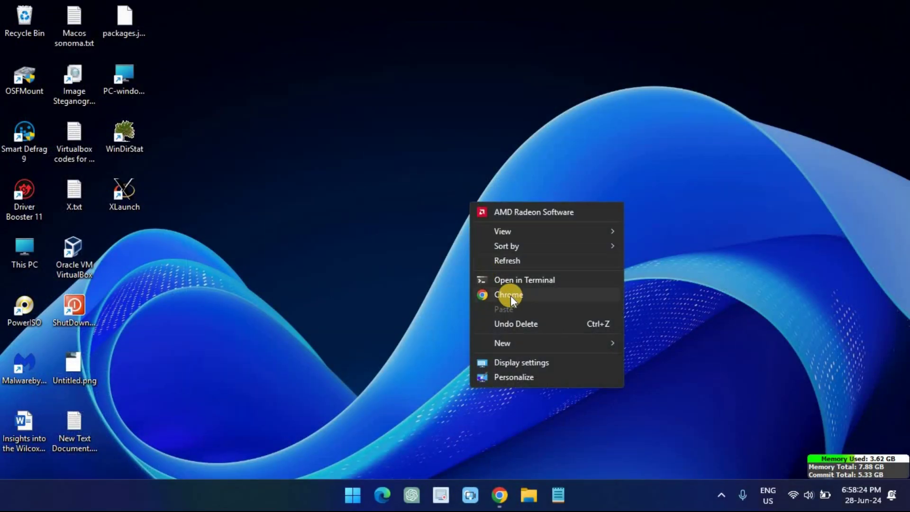
left_click(542, 296)
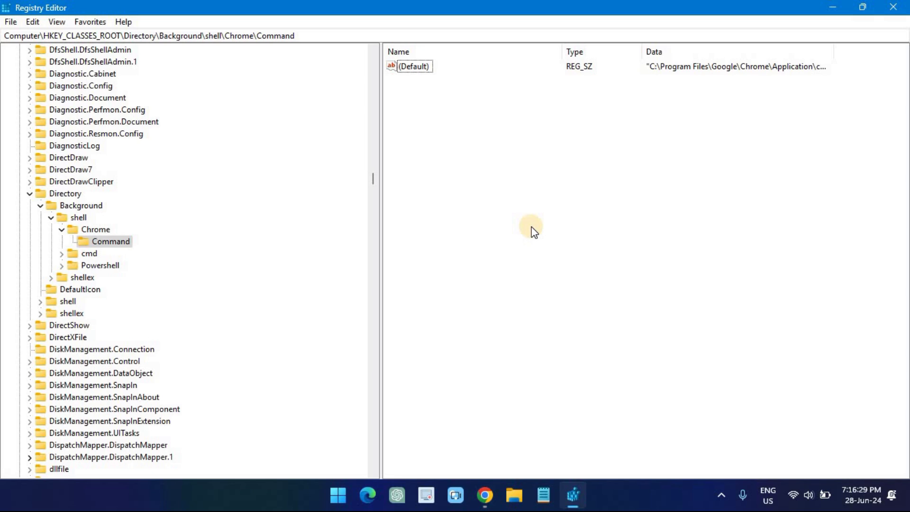
- Switch to Chrome, view the page source of the open YouTube channel page, and open its favicon.ico link
left_click(483, 498)
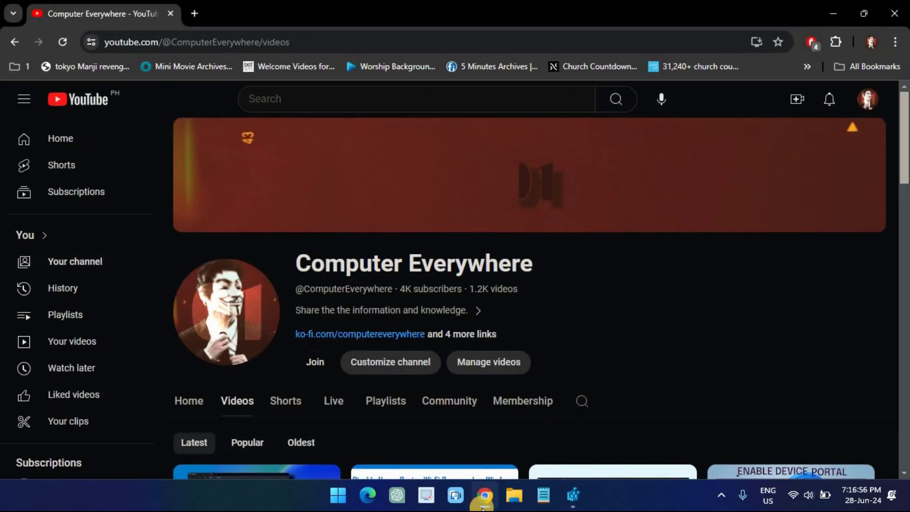
right_click(570, 266)
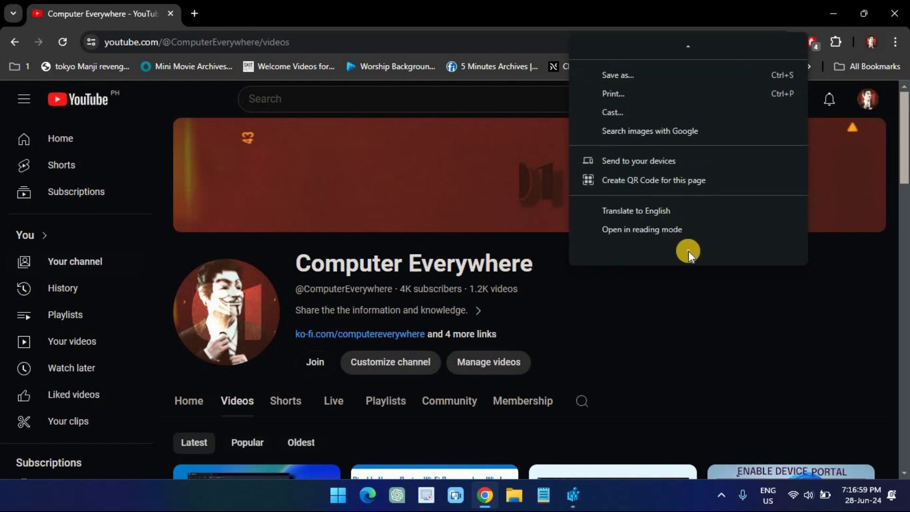
left_click(660, 230)
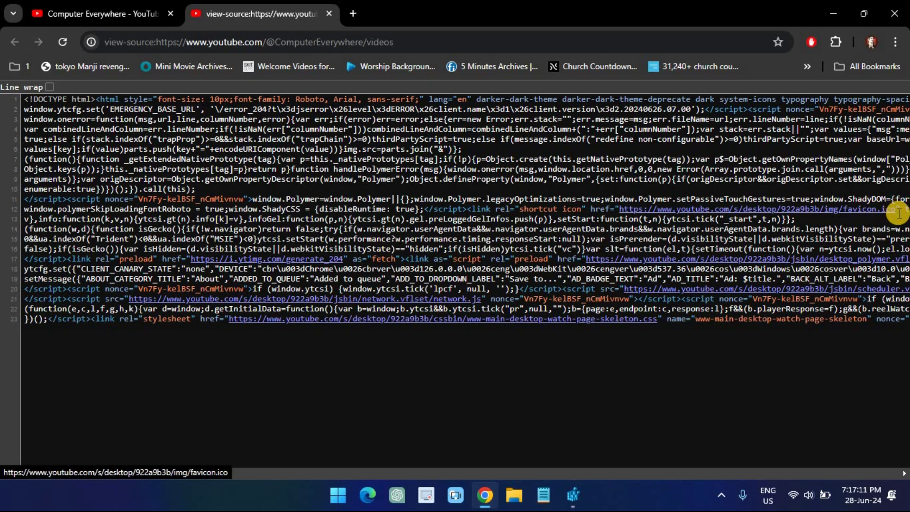
scroll(899, 213, "right", 1)
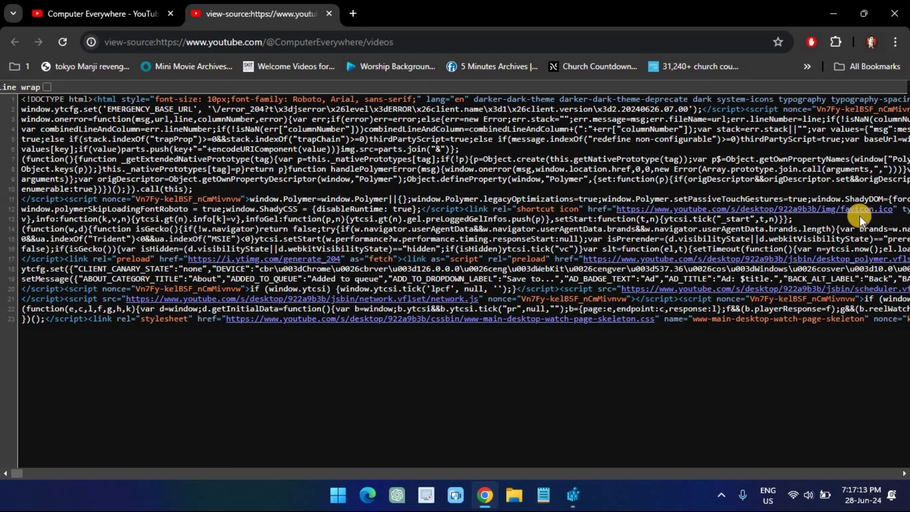
left_click(839, 206)
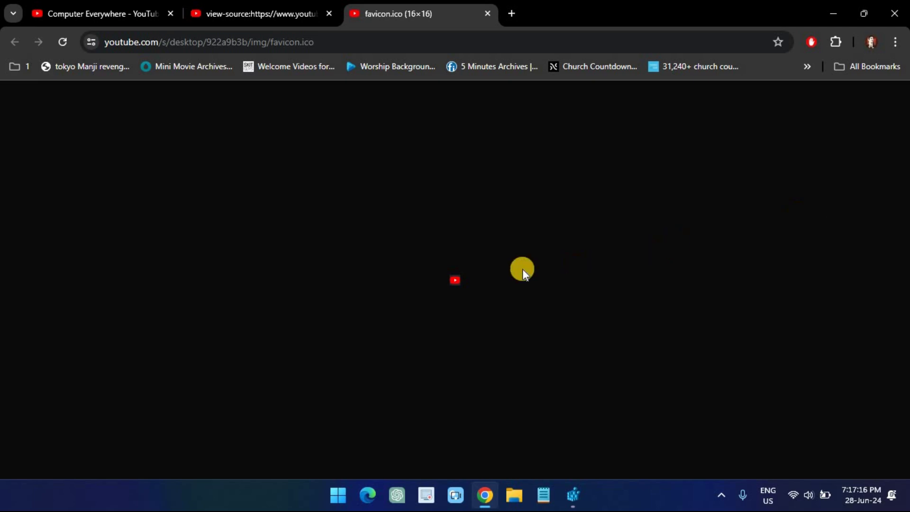
- Save the favicon image as youtube.ico in the Pictures folder
right_click(459, 278)
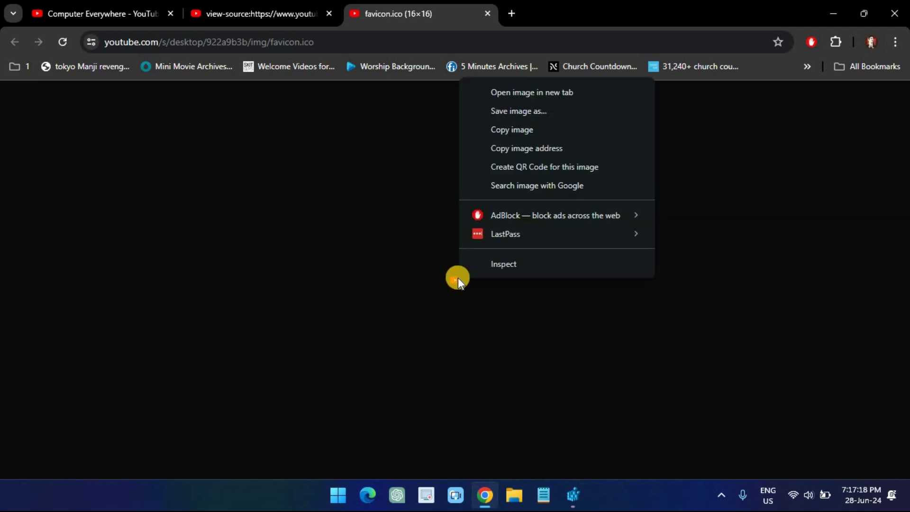
left_click(513, 111)
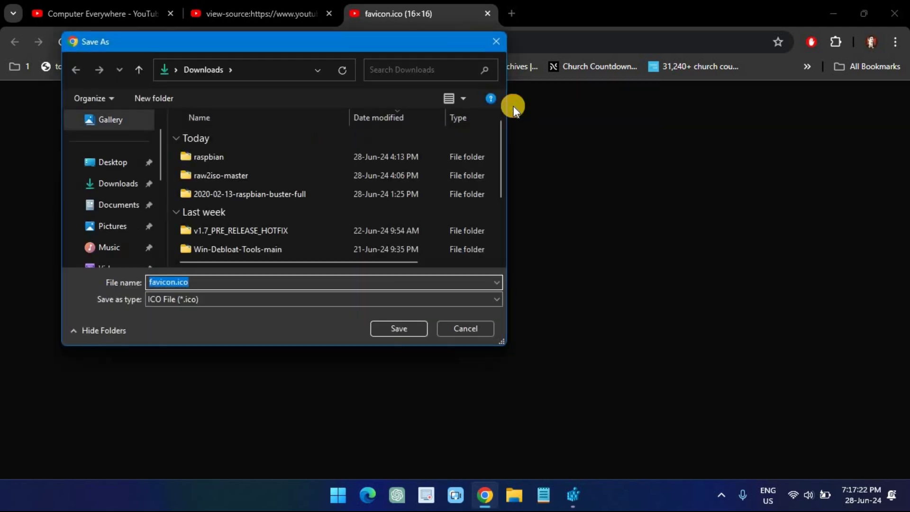
left_click(201, 281)
left_click_drag(176, 279, 144, 277)
type("youtube")
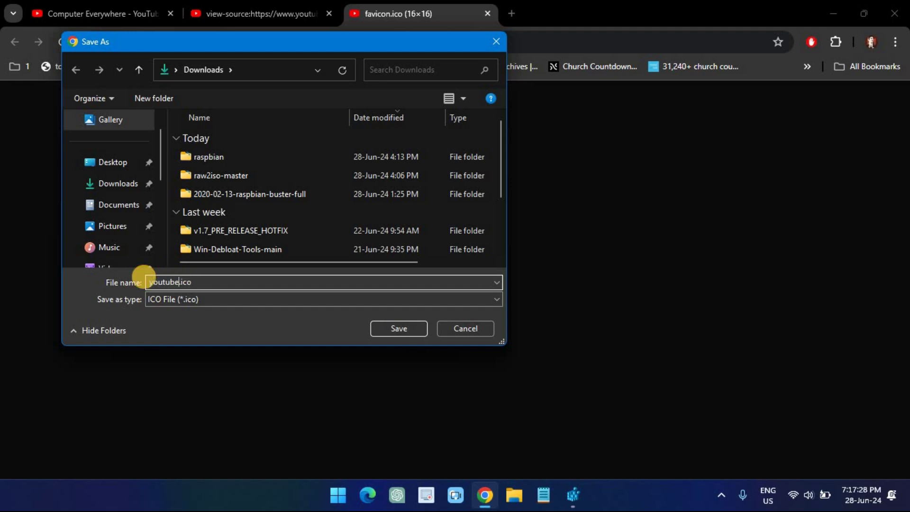
left_click(111, 226)
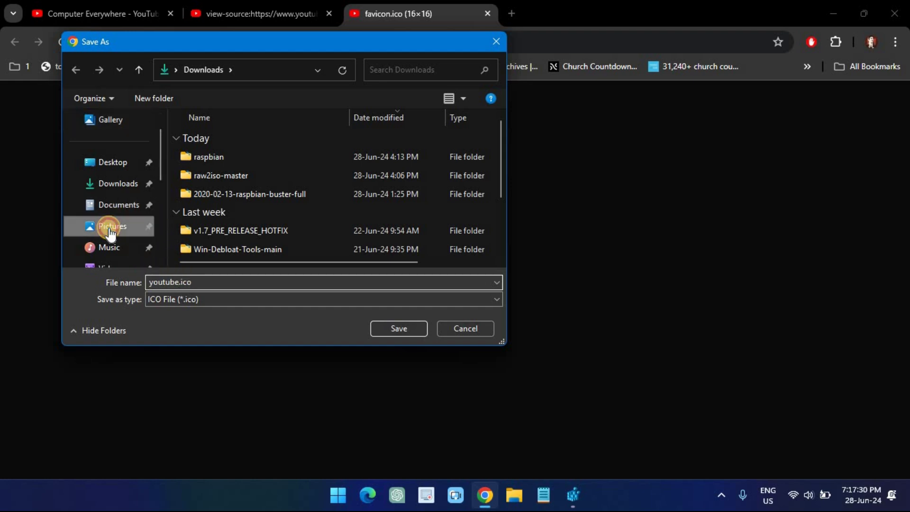
left_click(400, 328)
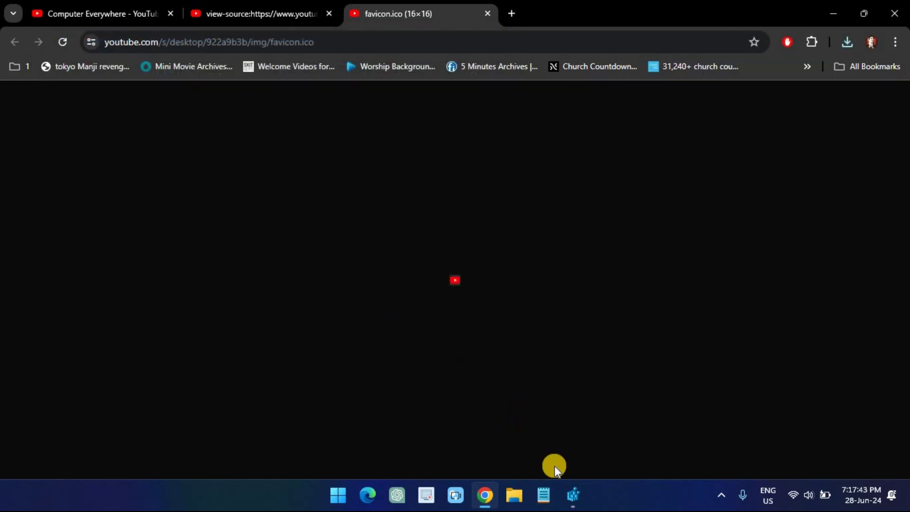
- Switch to Registry Editor and create a key named Open Computer Everywhere under Directory\Background\shell
left_click(574, 495)
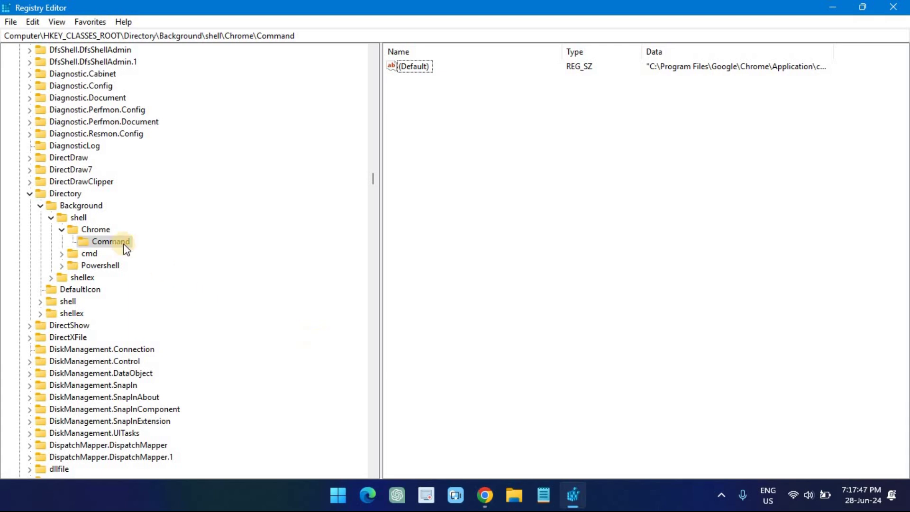
right_click(77, 217)
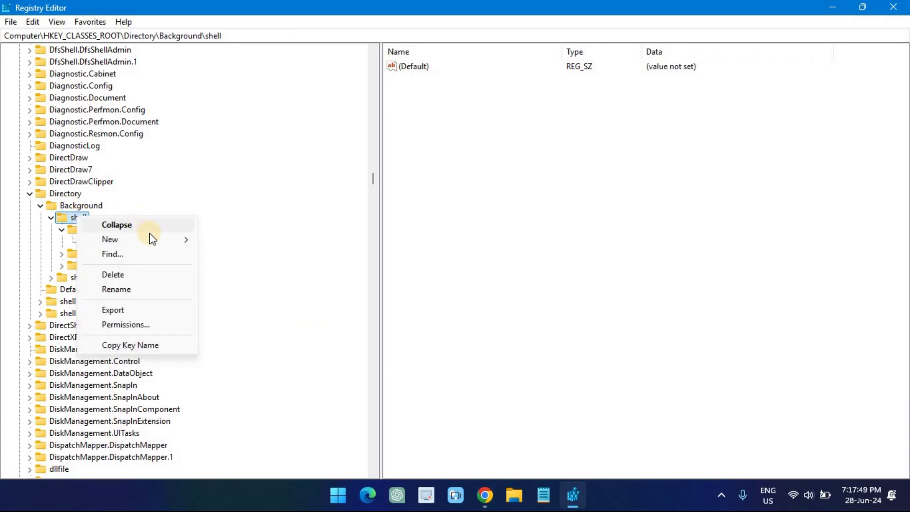
mouse_move(173, 239)
left_click(228, 239)
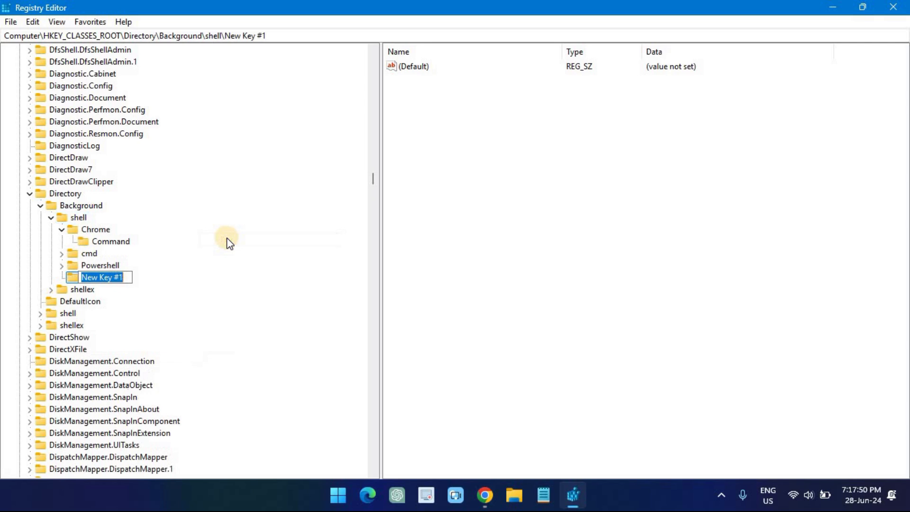
type("Open C")
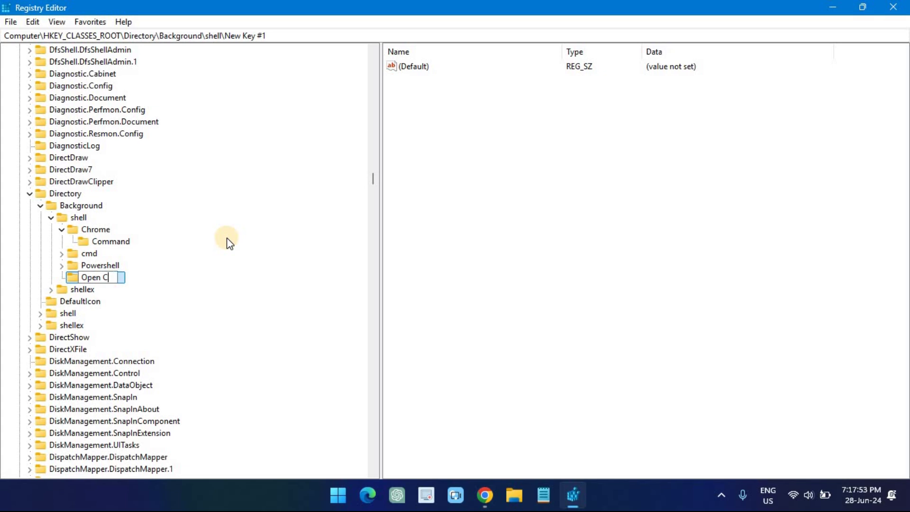
type("omputer Everyw")
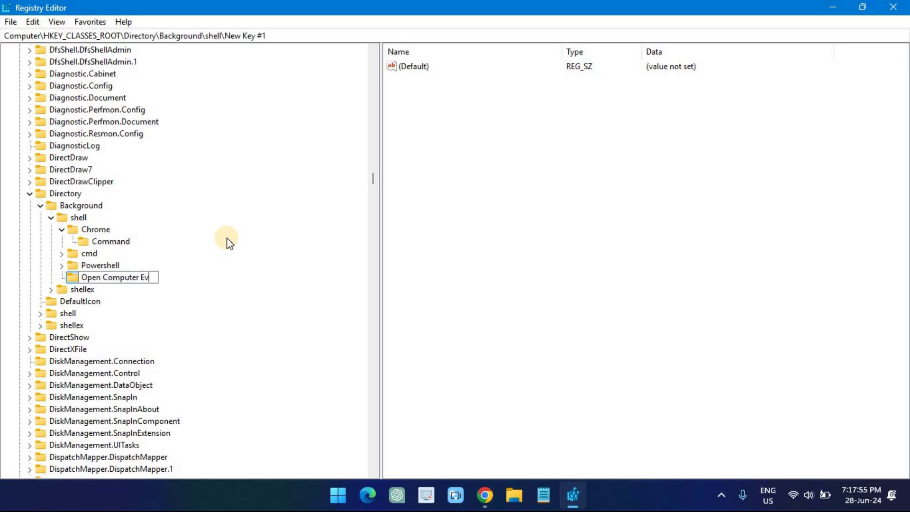
type("here")
key("Return")
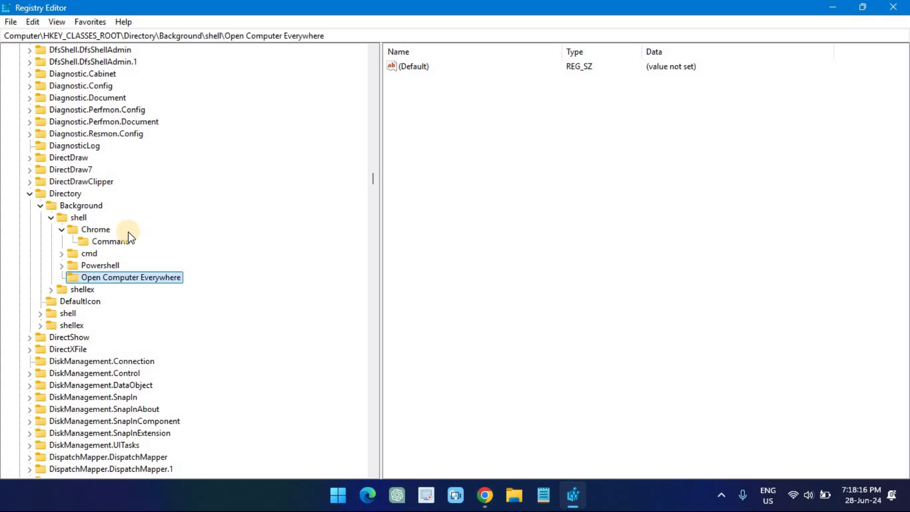
- Add a string value named Icon to the Open Computer Everywhere key
left_click(104, 229)
left_click(144, 278)
right_click(151, 278)
mouse_move(255, 309)
left_click(309, 322)
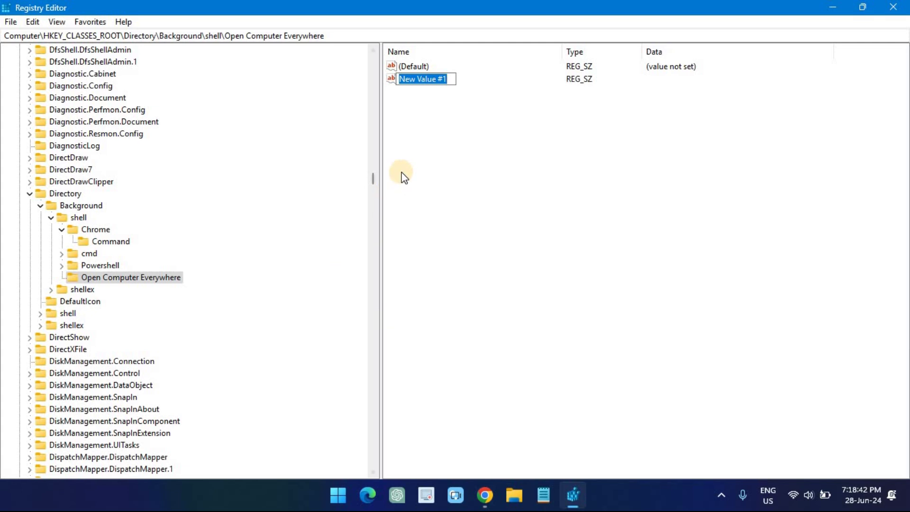
key("BackSpace")
type("Icon")
key("Return")
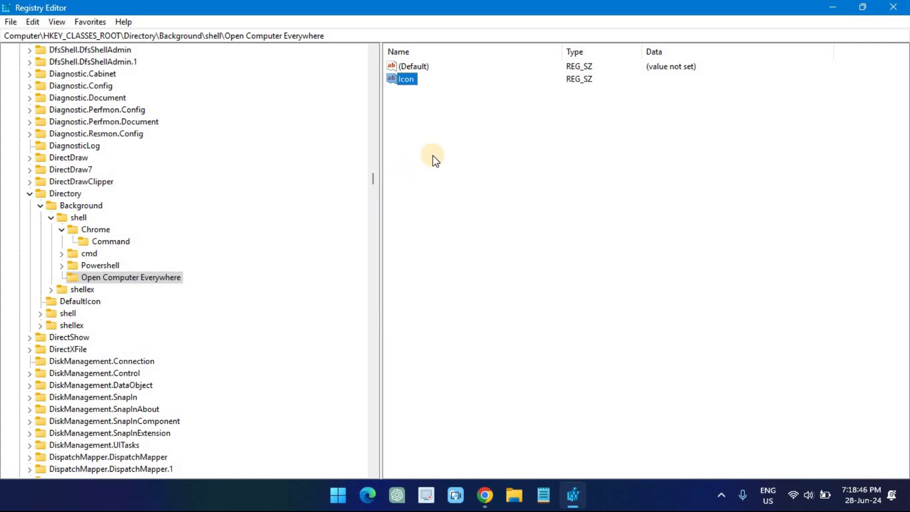
- Open the Icon value for editing, and copy the path of youtube.ico from the Pictures folder in File Explorer
right_click(408, 79)
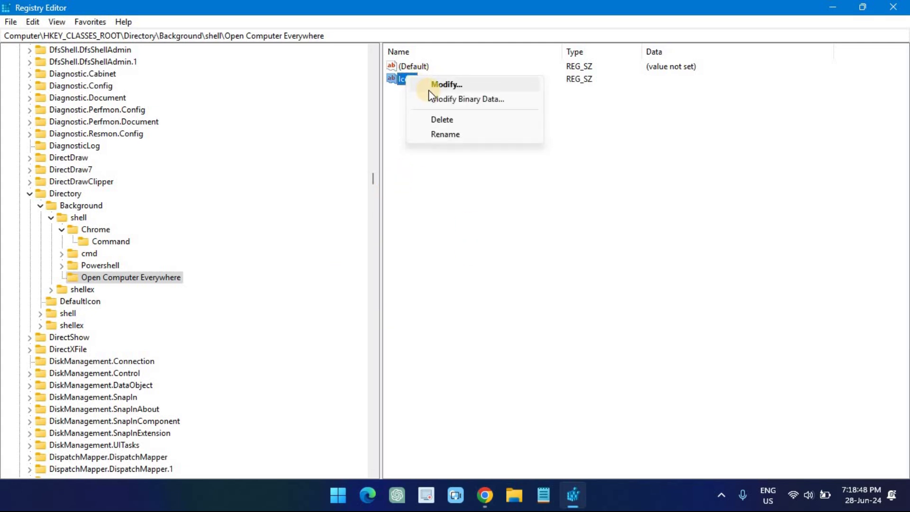
left_click(429, 87)
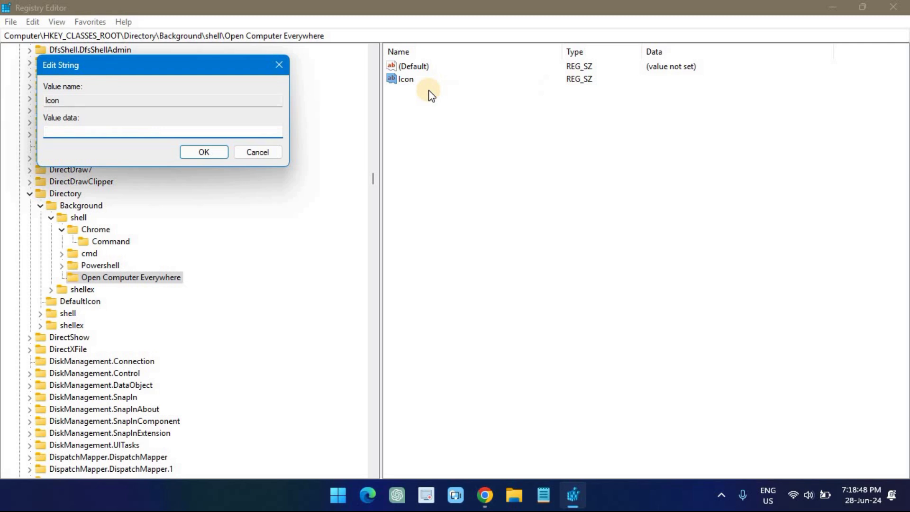
left_click(510, 498)
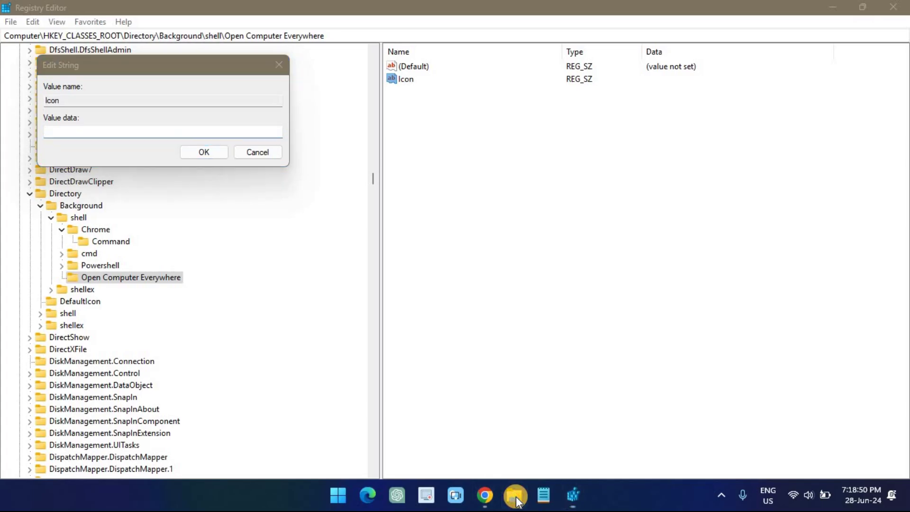
left_click(861, 26)
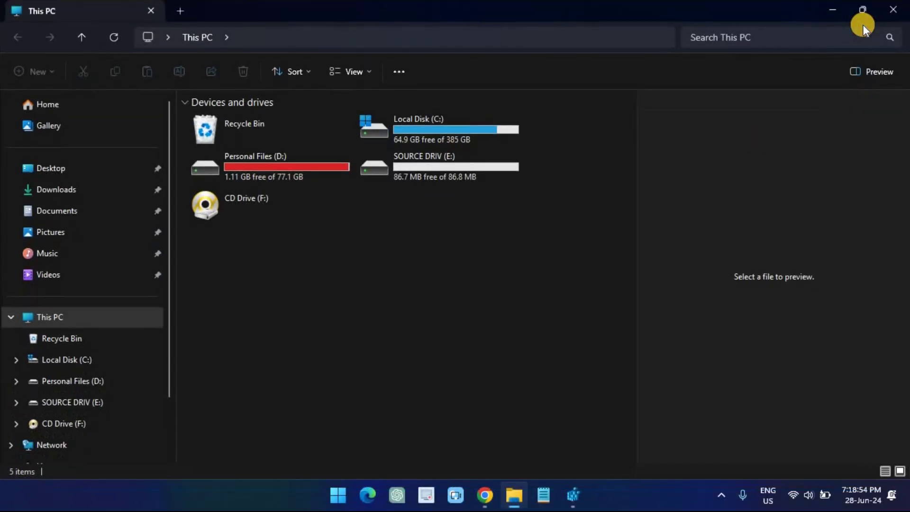
left_click(61, 234)
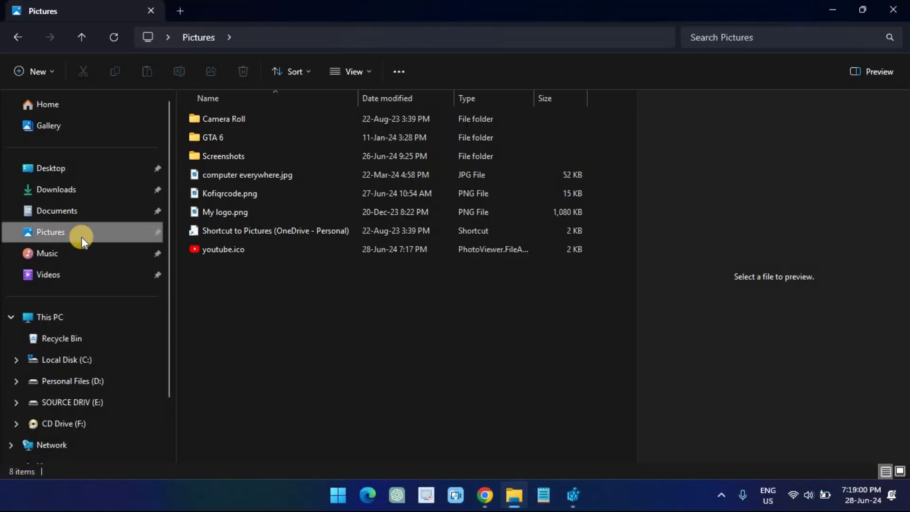
left_click(249, 244)
right_click(249, 244)
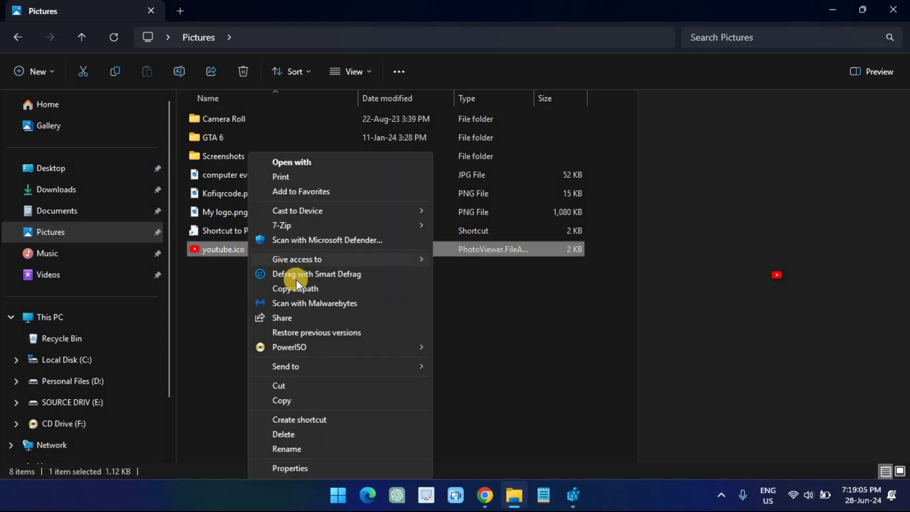
left_click(303, 286)
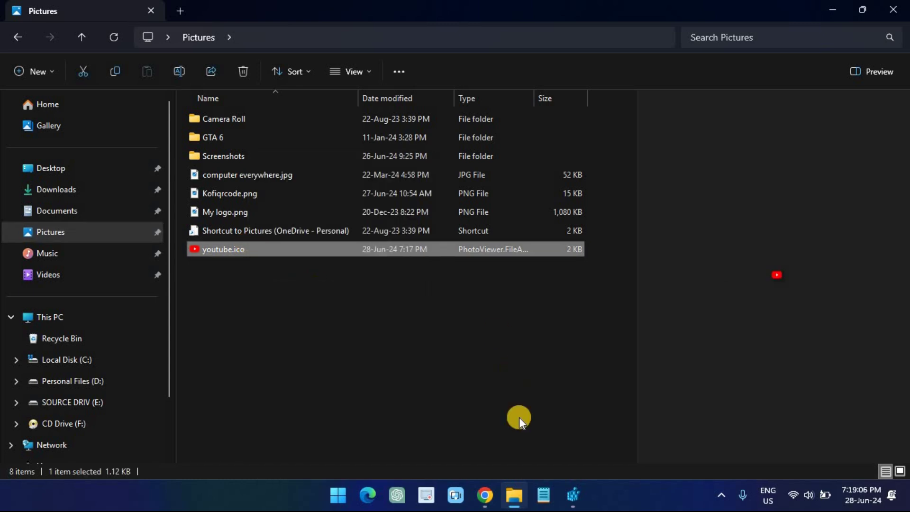
- Return to Registry Editor and set the Icon value's data to the copied youtube.ico path
left_click(573, 496)
left_click(117, 127)
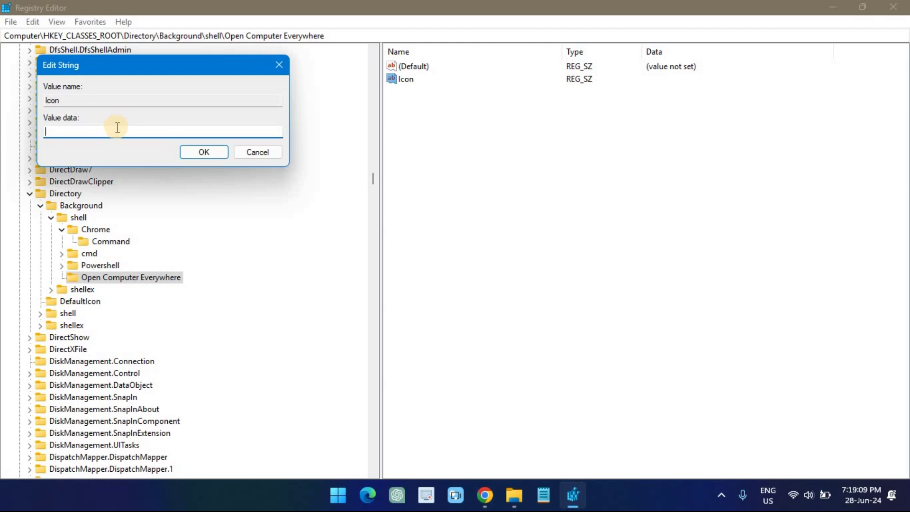
right_click(118, 133)
left_click(174, 192)
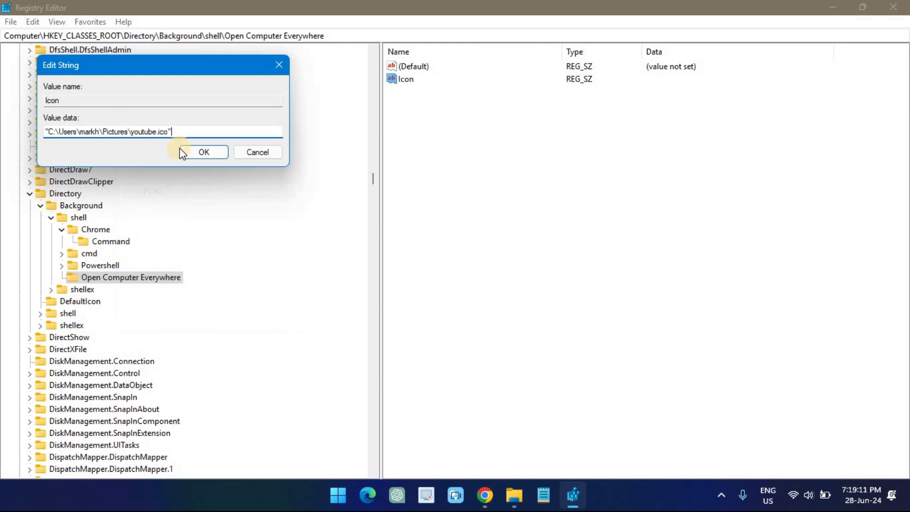
left_click(204, 152)
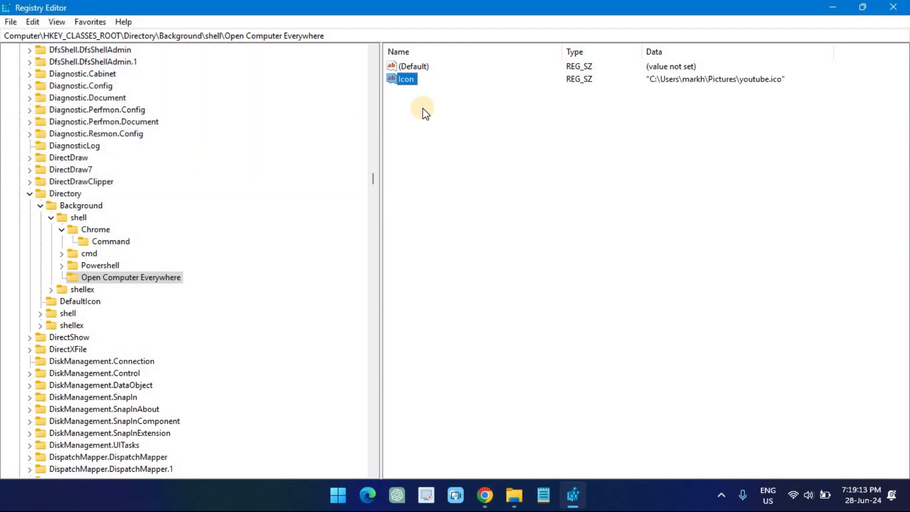
- Create a subkey named Command under the Open Computer Everywhere key
right_click(120, 276)
mouse_move(183, 300)
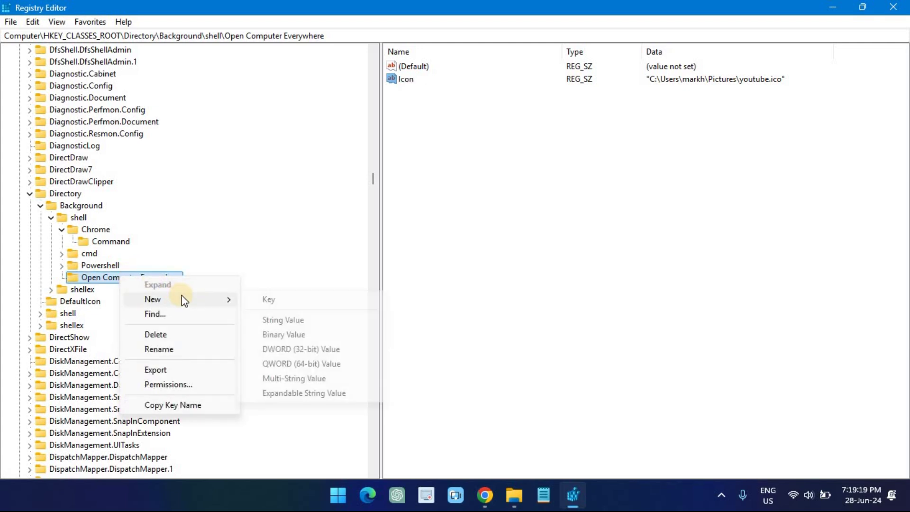
left_click(268, 300)
type("Command")
key("Return")
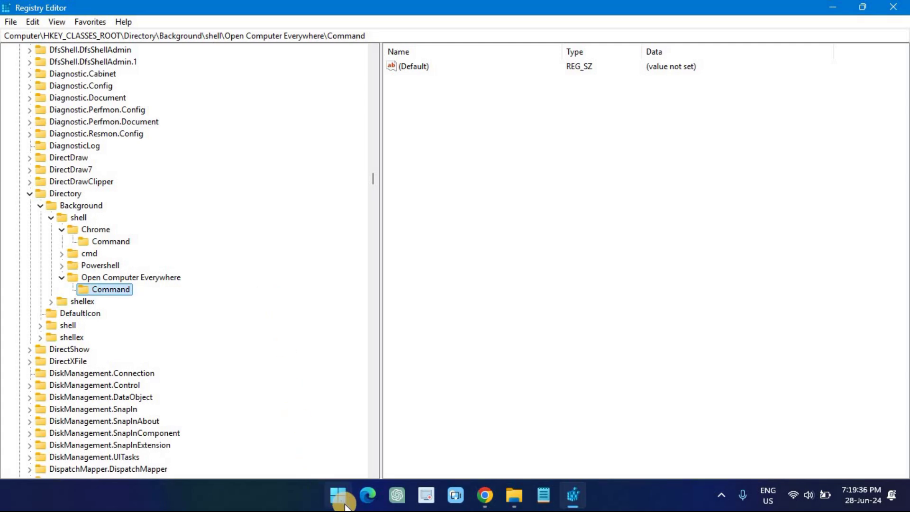
- Search Windows for chrome, open its file location, copy the path of chrome.exe, and minimize the folder window
left_click(341, 498)
type("chrome")
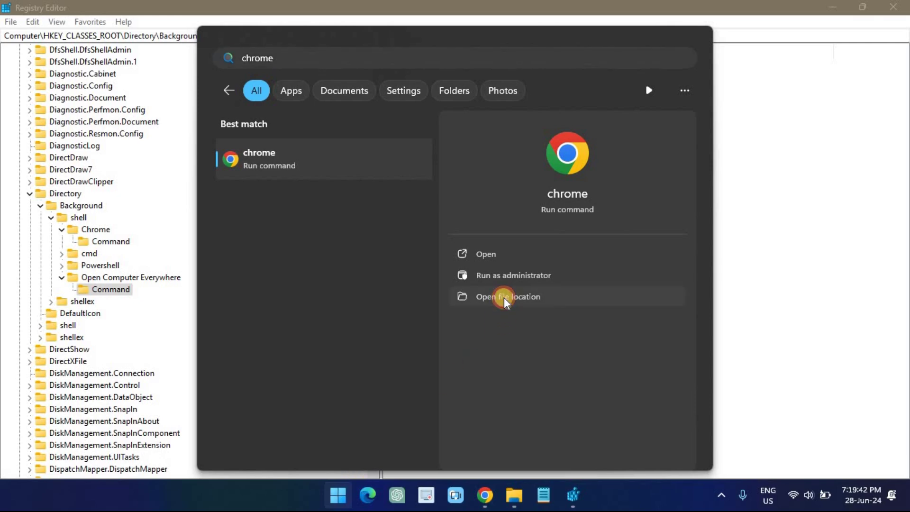
left_click(505, 298)
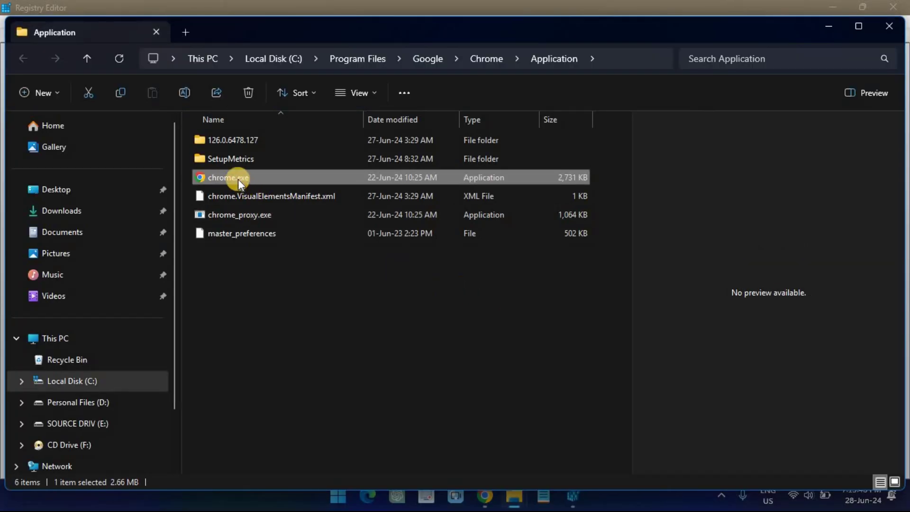
right_click(238, 180)
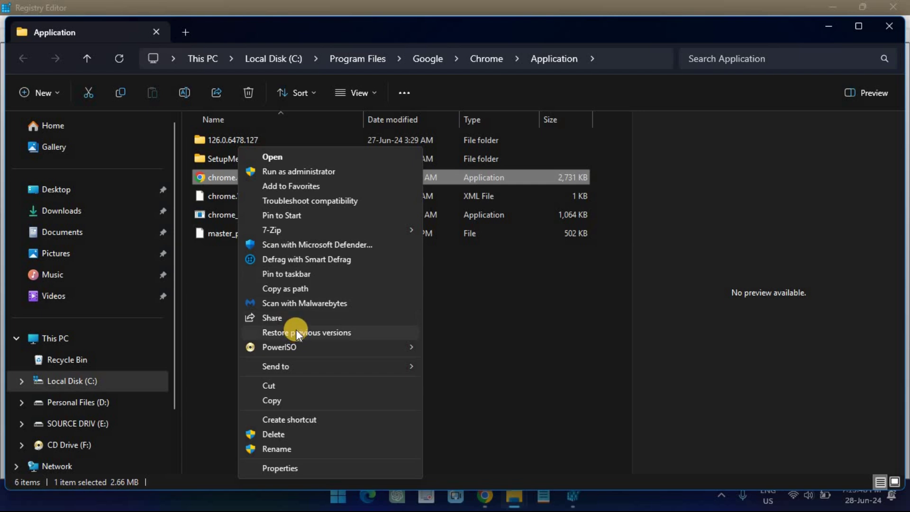
left_click(292, 288)
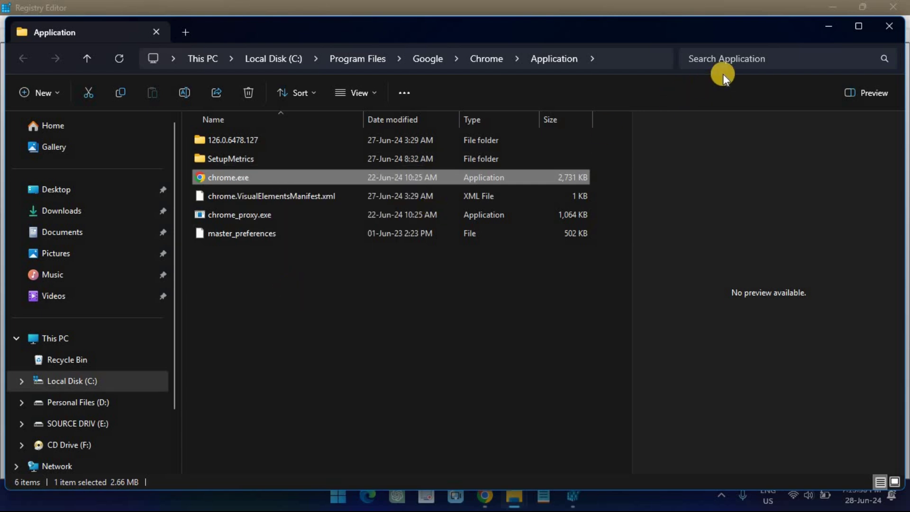
left_click(824, 25)
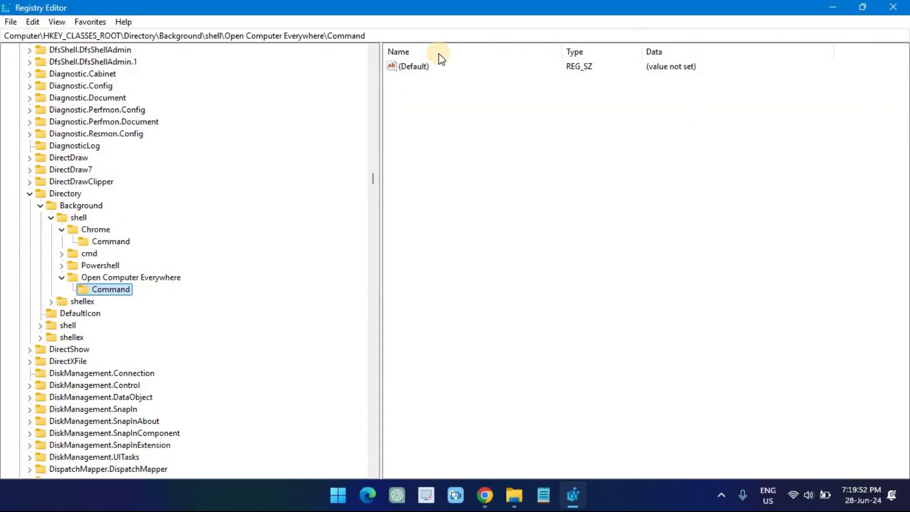
- Enter the copied path "C:\Program Files\Google\Chrome\Application\chrome.exe" as the new Command key's (Default) value data
right_click(417, 71)
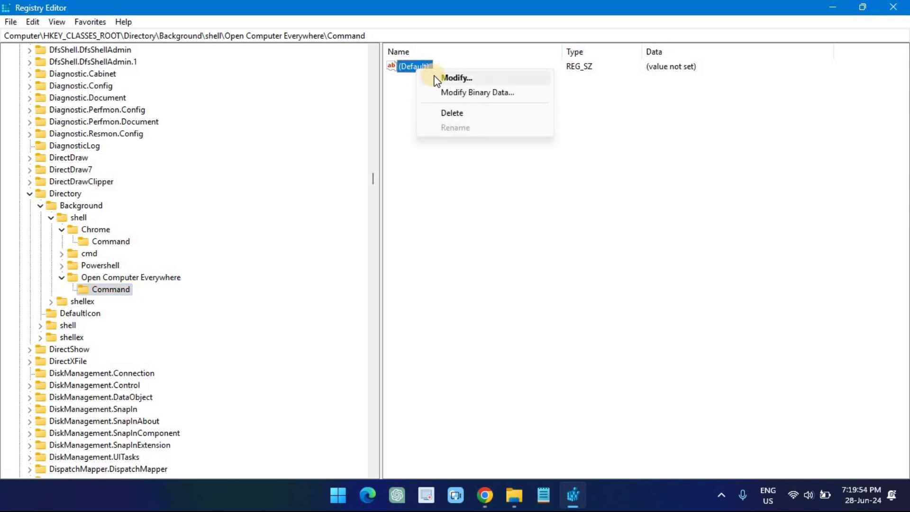
left_click(432, 78)
right_click(124, 133)
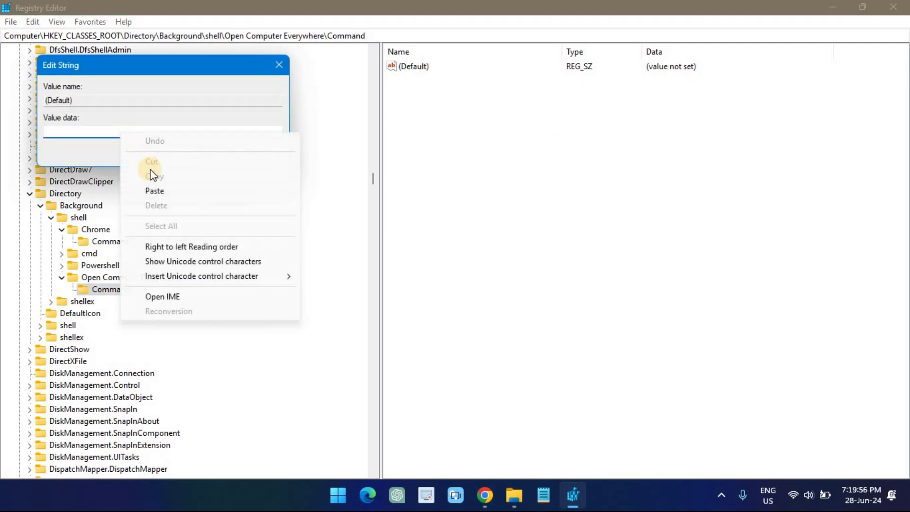
left_click(163, 190)
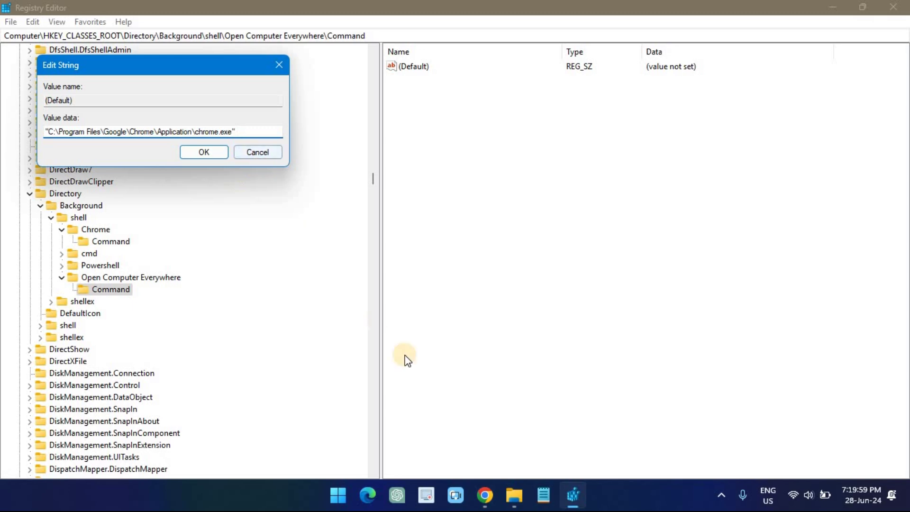
- Switch to Chrome and copy the address of the Computer Everywhere channel's videos page on YouTube
left_click(486, 495)
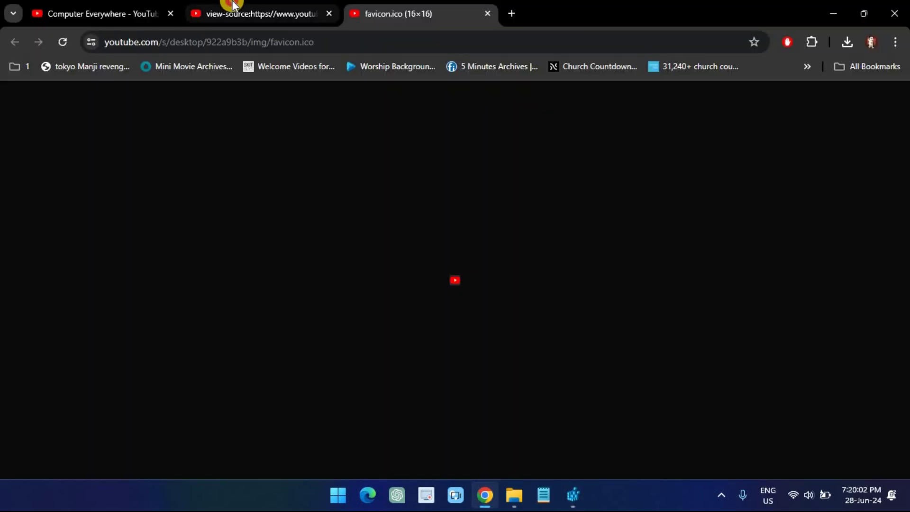
left_click(230, 7)
left_click(124, 5)
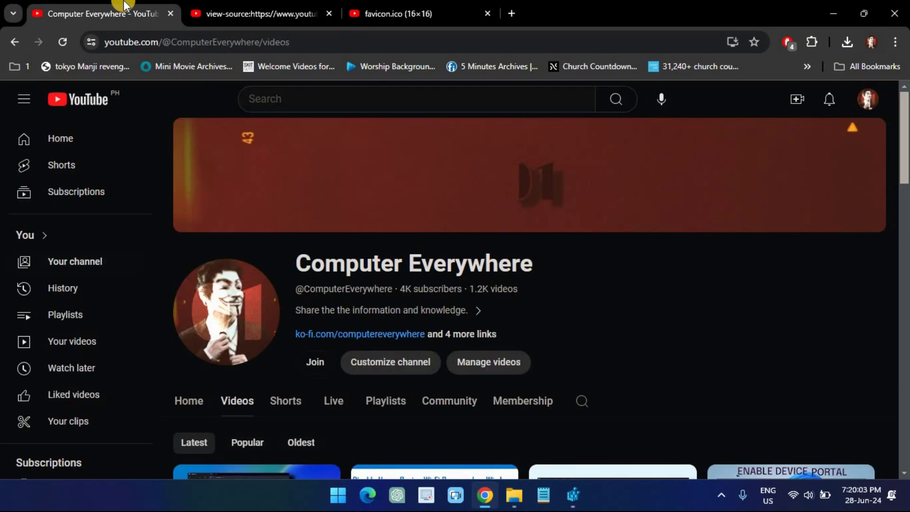
left_click(276, 42)
key("cmd+c")
right_click(262, 43)
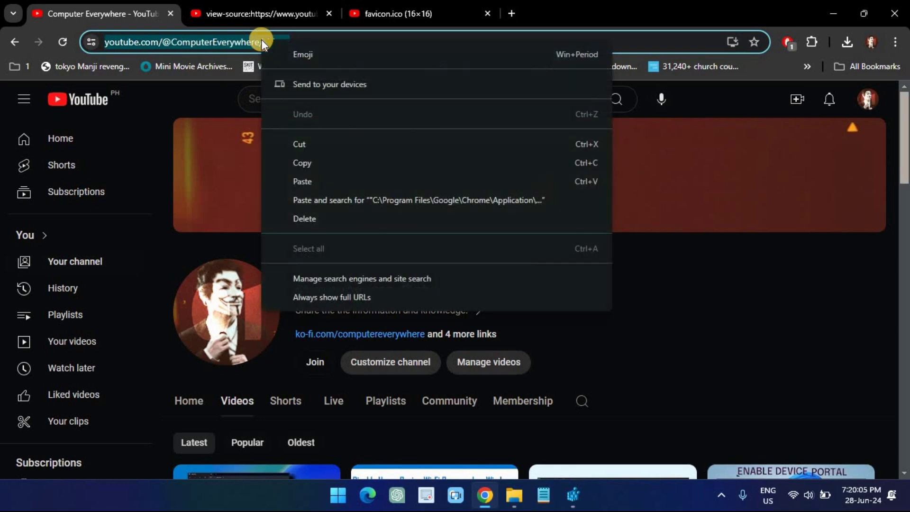
left_click(317, 163)
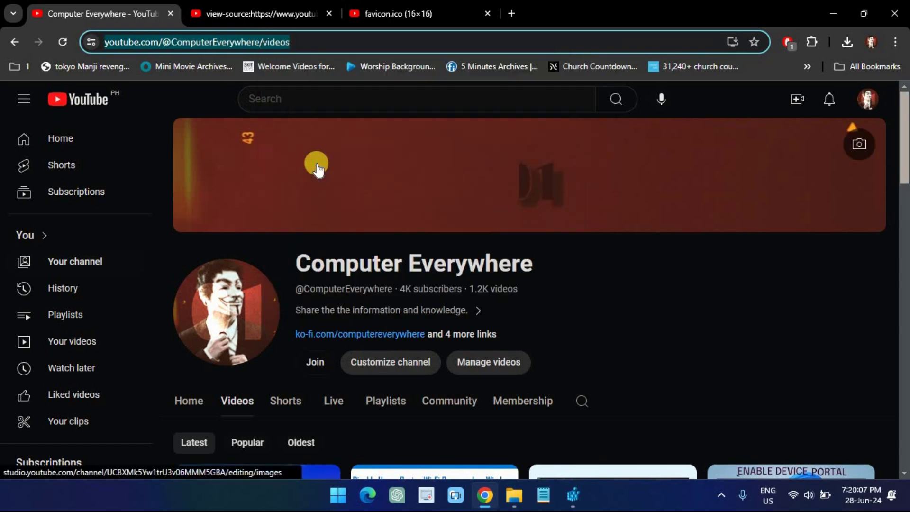
left_click(573, 495)
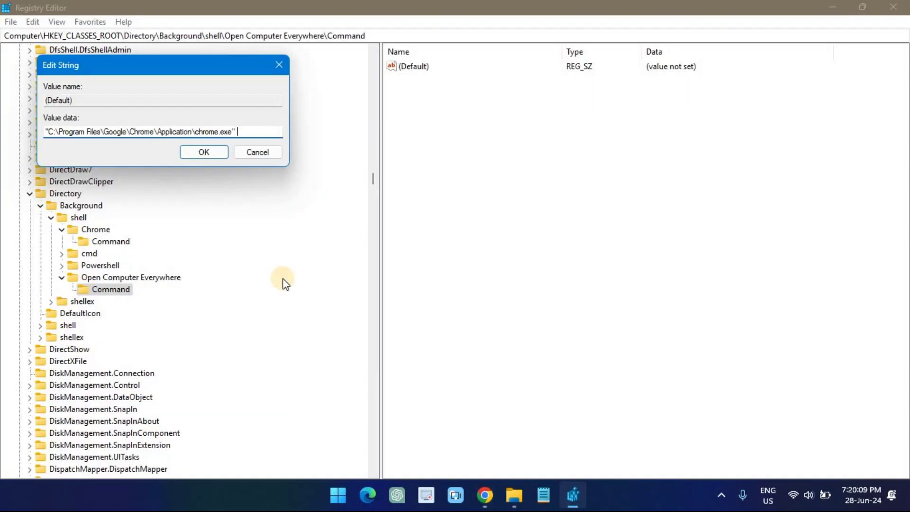
right_click(243, 131)
left_click(277, 189)
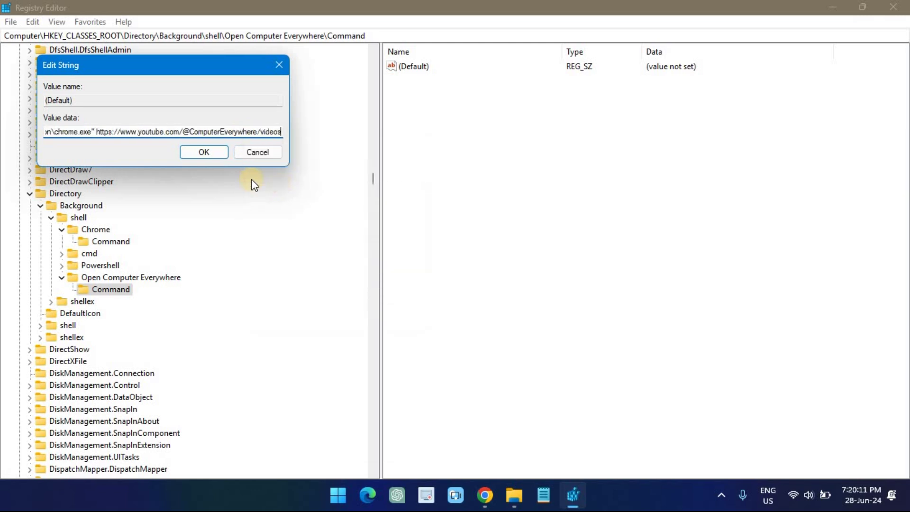
left_click(102, 137)
left_click(202, 150)
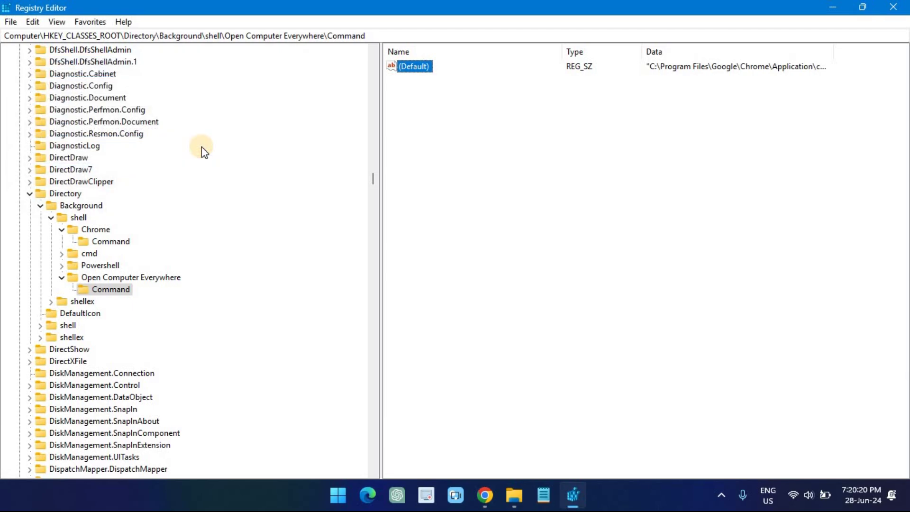
- Close the Registry Editor, Chrome and Pictures folder windows to get back to the desktop
left_click(901, 6)
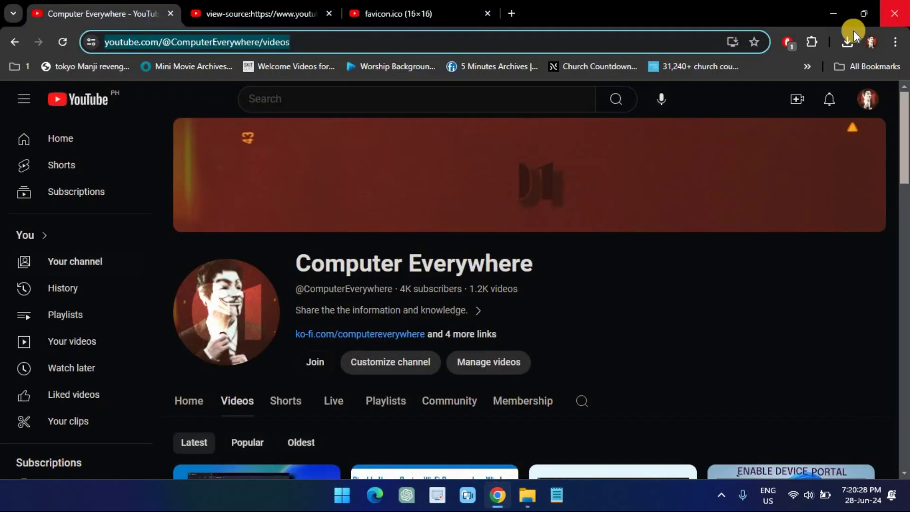
left_click(895, 13)
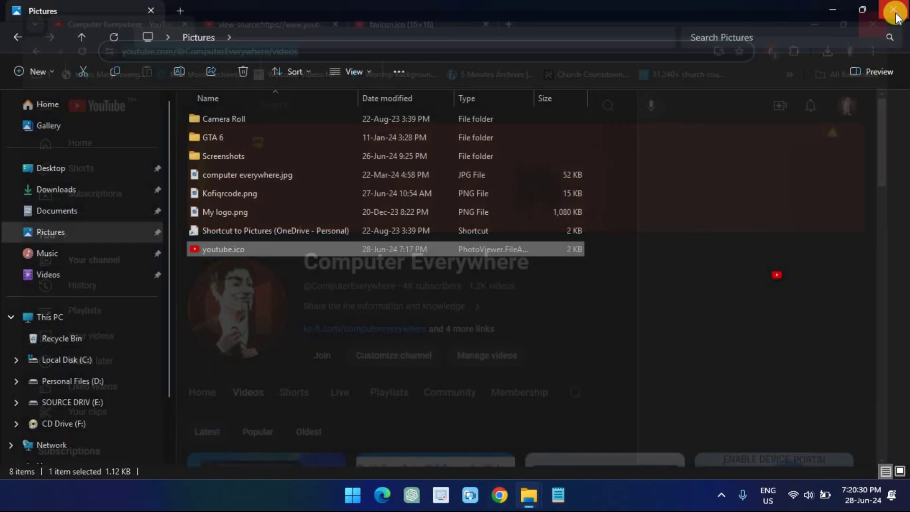
left_click(899, 18)
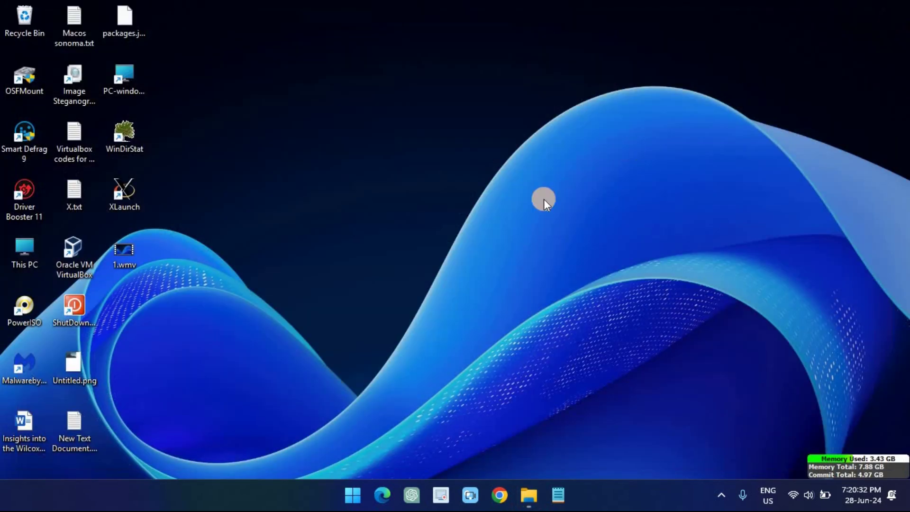
- Test the Open Computer Everywhere entry from the desktop context menu
right_click(499, 225)
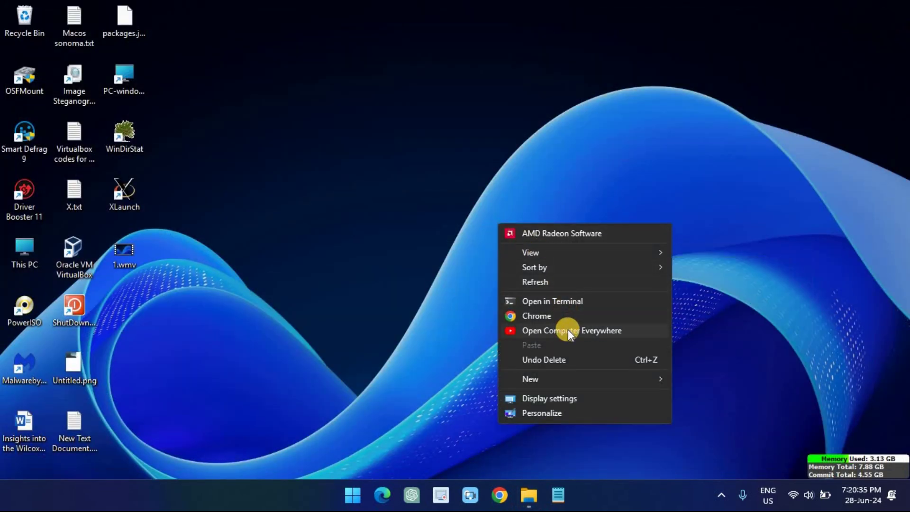
left_click(585, 330)
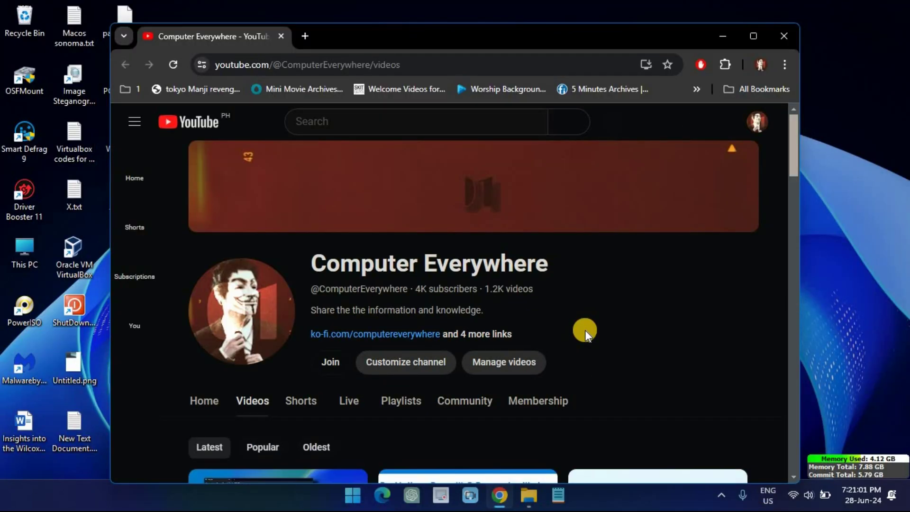
scroll(605, 327, "down", 2)
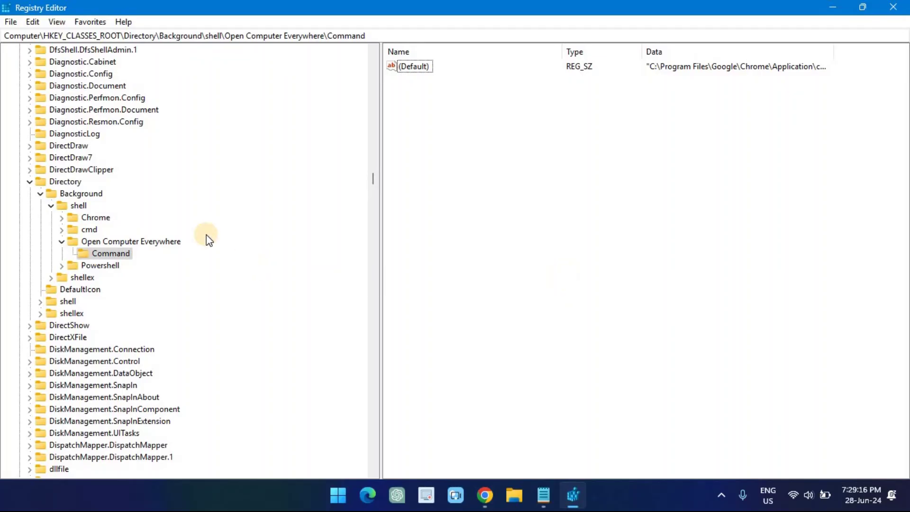
- In Registry Editor, create a key named This PC under Directory\Background\shell
right_click(79, 205)
mouse_move(152, 230)
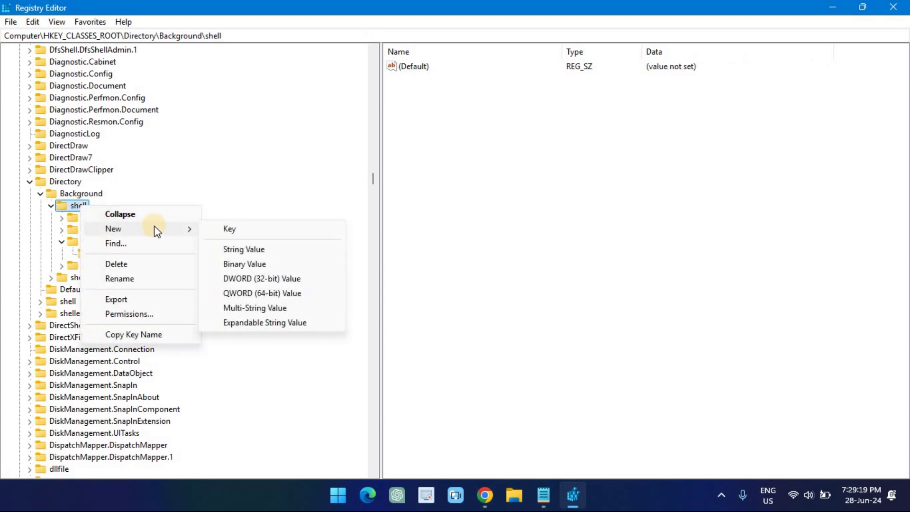
left_click(234, 230)
type("This PC")
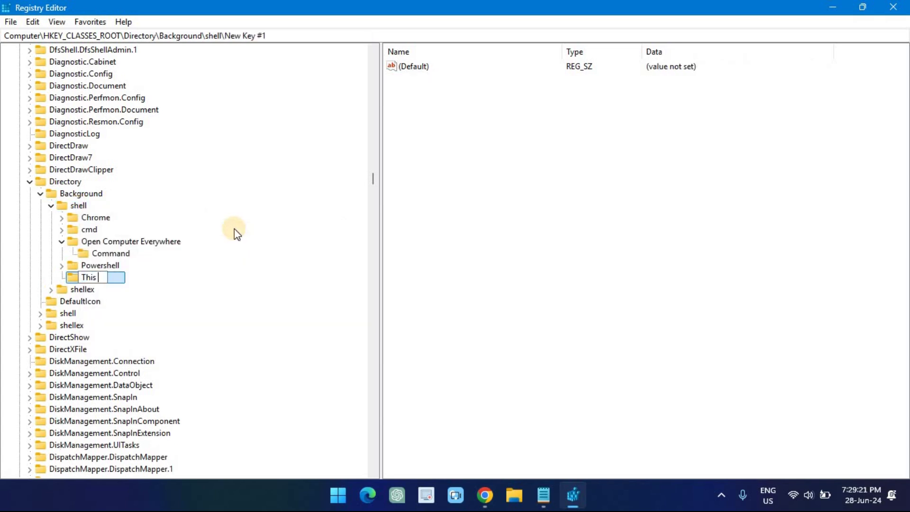
key("Return")
- Create a subkey named Command under the This PC key and open its (Default) value for editing
right_click(99, 282)
mouse_move(199, 306)
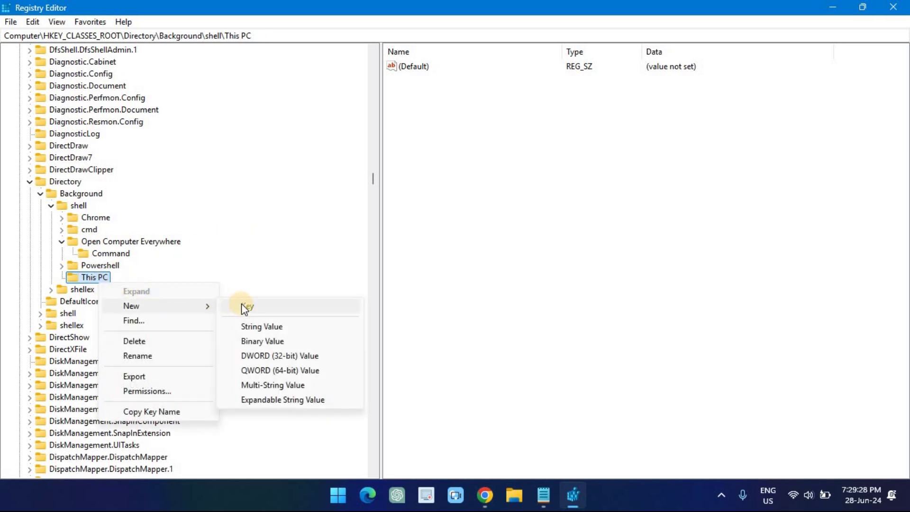
left_click(242, 305)
type("Command")
key("Return")
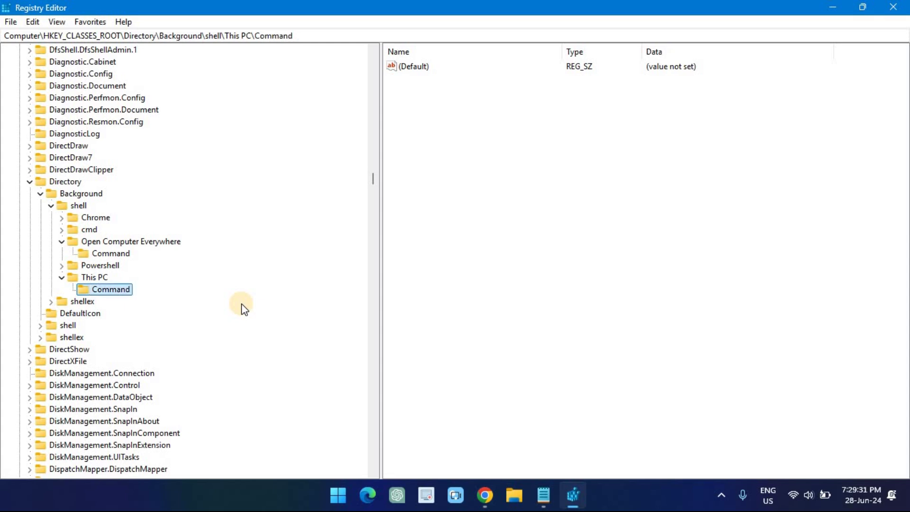
right_click(419, 67)
left_click(448, 74)
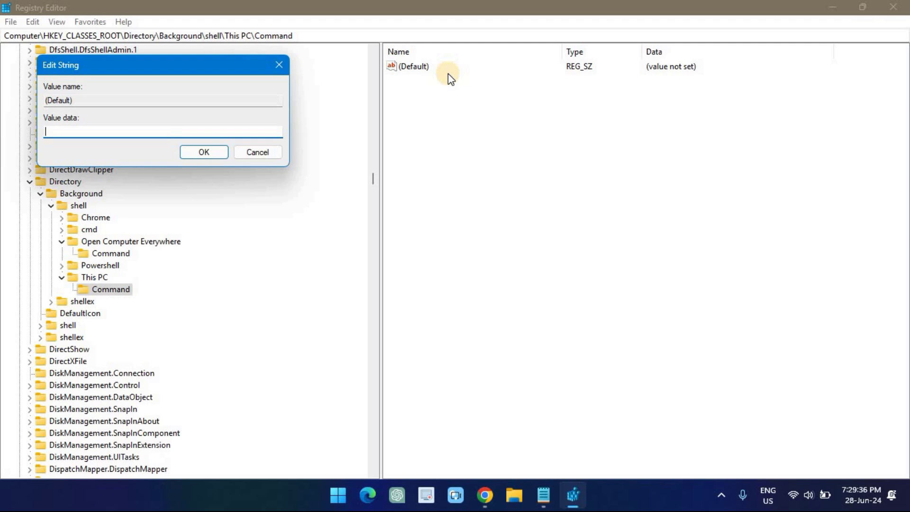
- Copy the elevenforum.com CLSID numbers link from the Notepad note and open that page in Chrome
left_click(549, 495)
left_click_drag(545, 159, 141, 162)
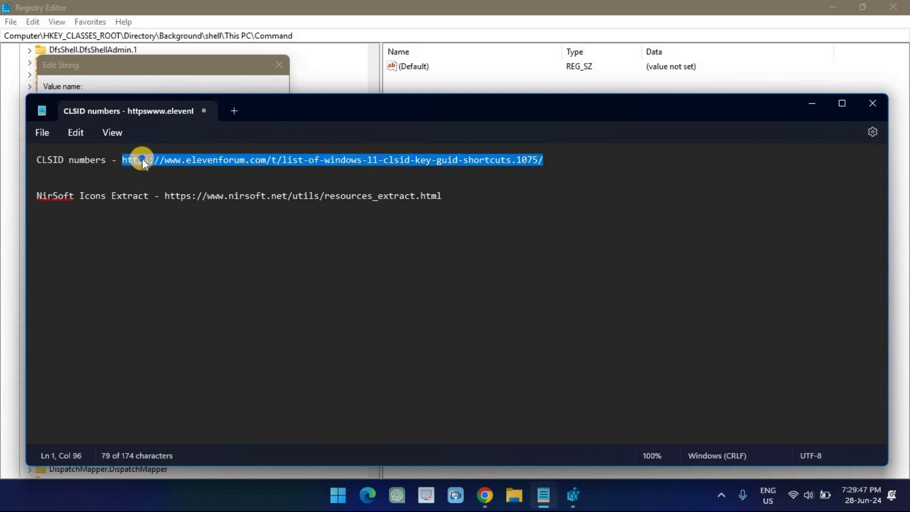
right_click(142, 158)
left_click(194, 71)
left_click(484, 496)
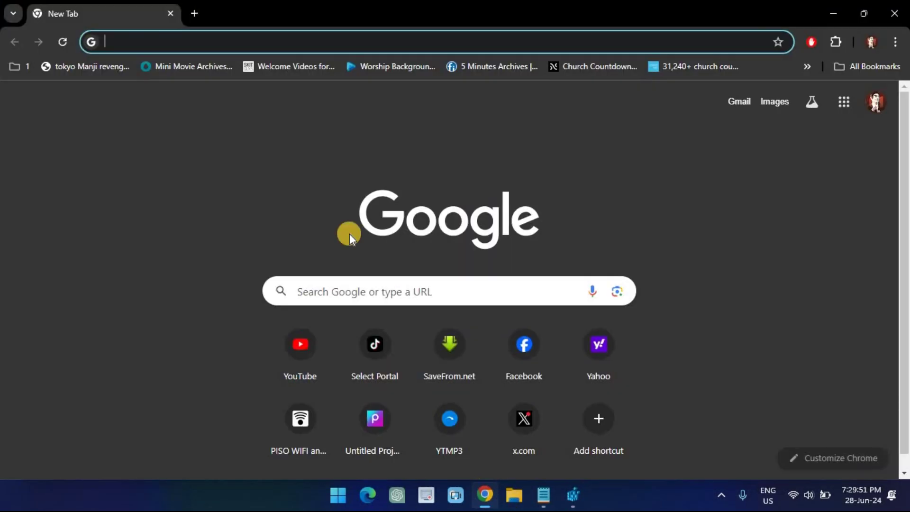
right_click(187, 42)
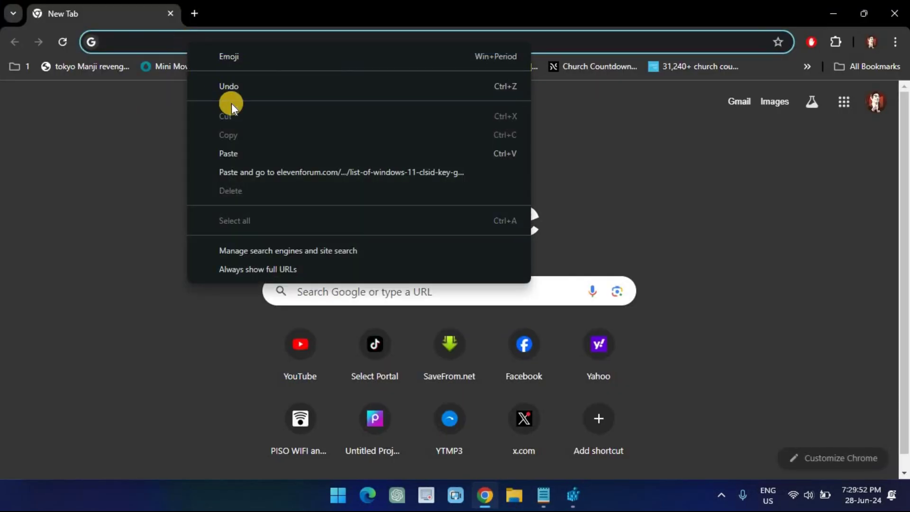
left_click(268, 172)
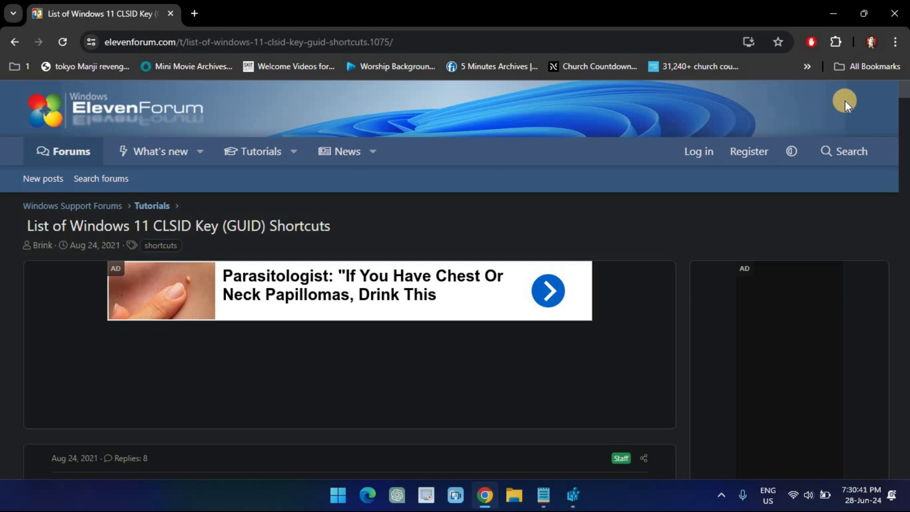
- Select the Add Network Location command in the CLSID table and copy the Applications folder command
scroll(905, 115, "down", 6)
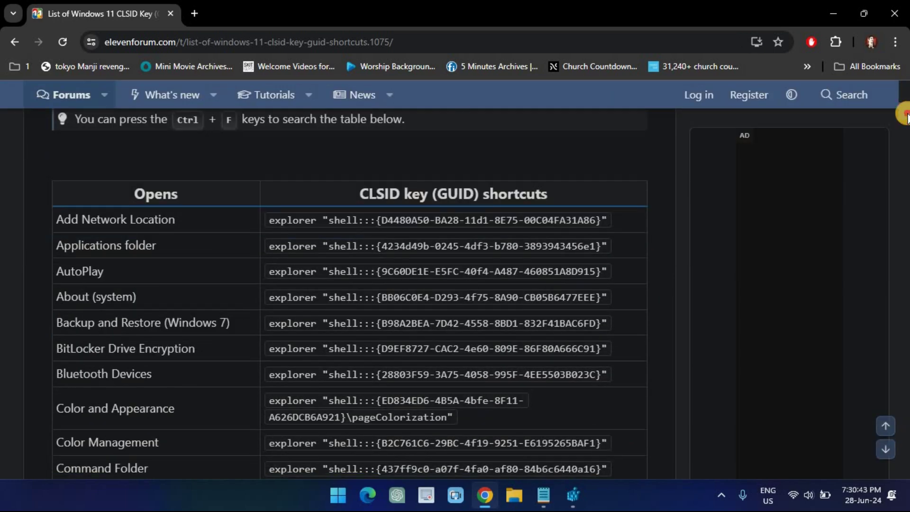
left_click_drag(613, 219, 237, 217)
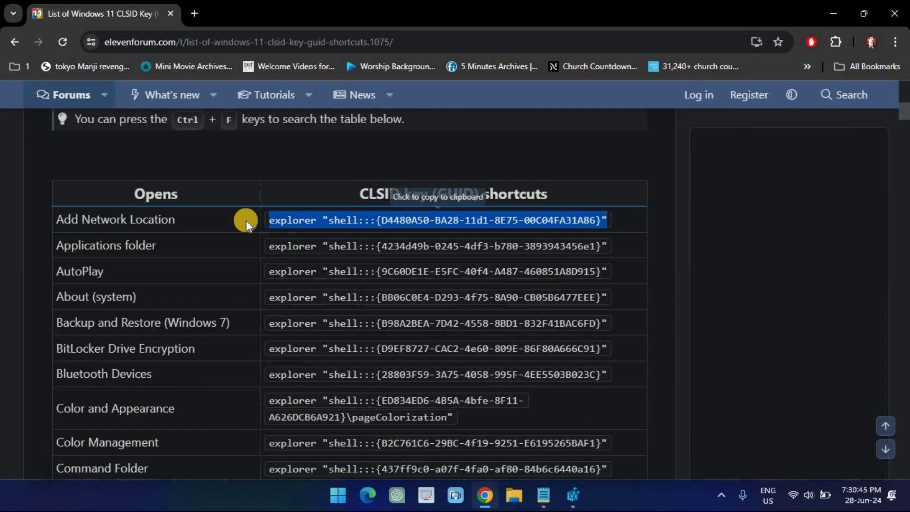
left_click(345, 212)
left_click_drag(298, 246, 423, 245)
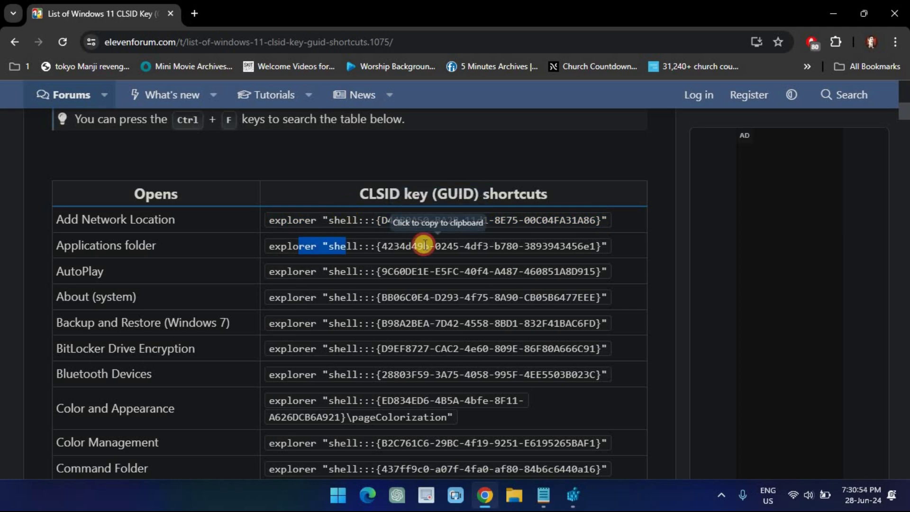
left_click(423, 245)
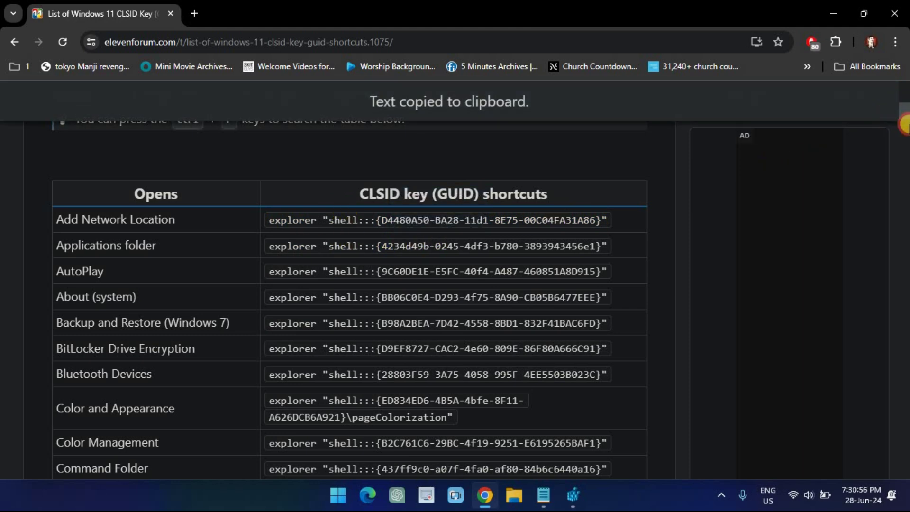
- Find the This PC row in the CLSID table and copy its explorer "shell:::{20D04FE0-3AEA-1069-A2D8-08002B30309D}" command
scroll(350, 299, "down", 20)
left_click_drag(905, 185, 905, 295)
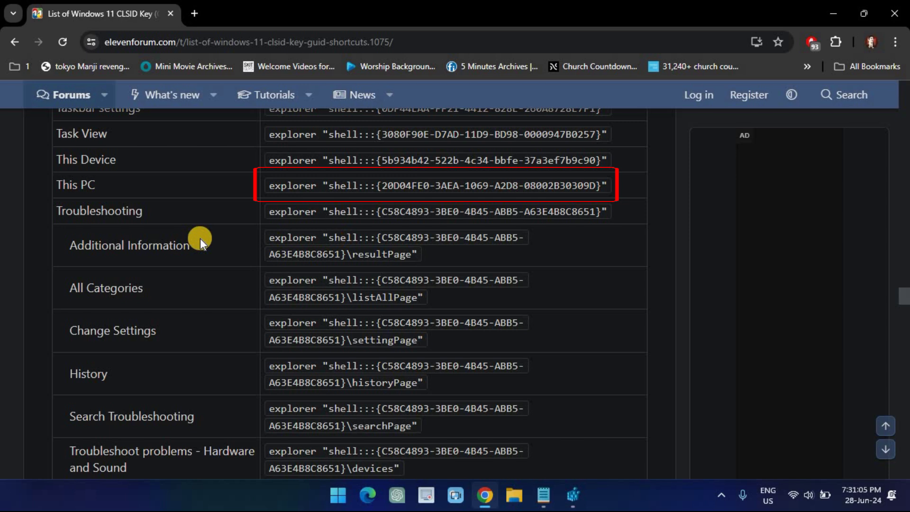
left_click_drag(95, 186, 55, 186)
left_click(137, 184)
left_click_drag(305, 186, 608, 184)
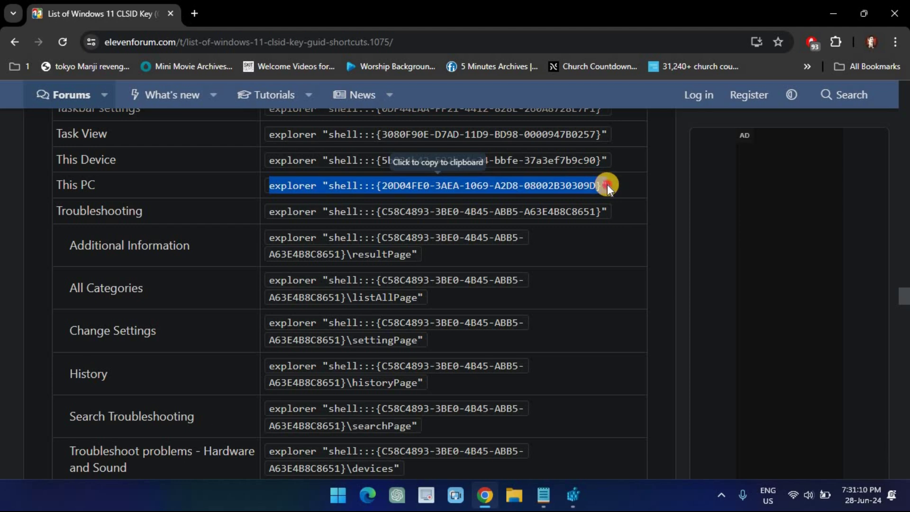
right_click(581, 185)
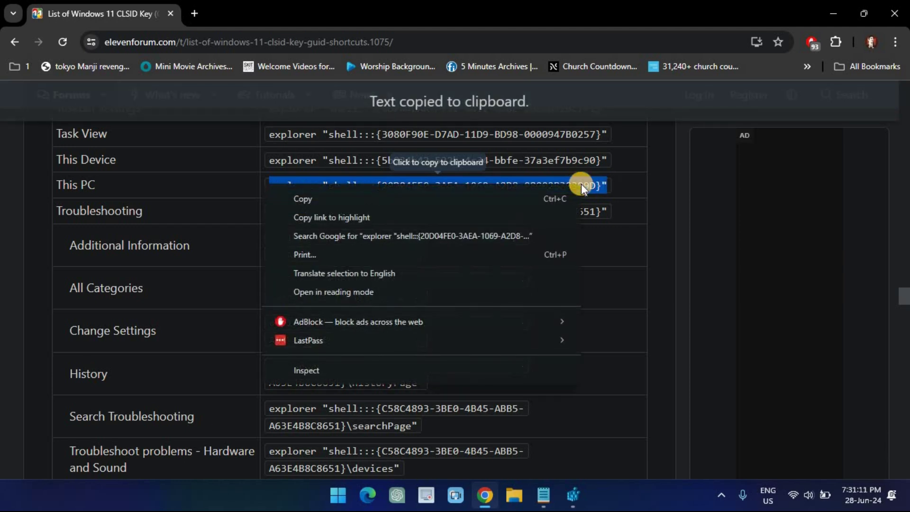
left_click(445, 196)
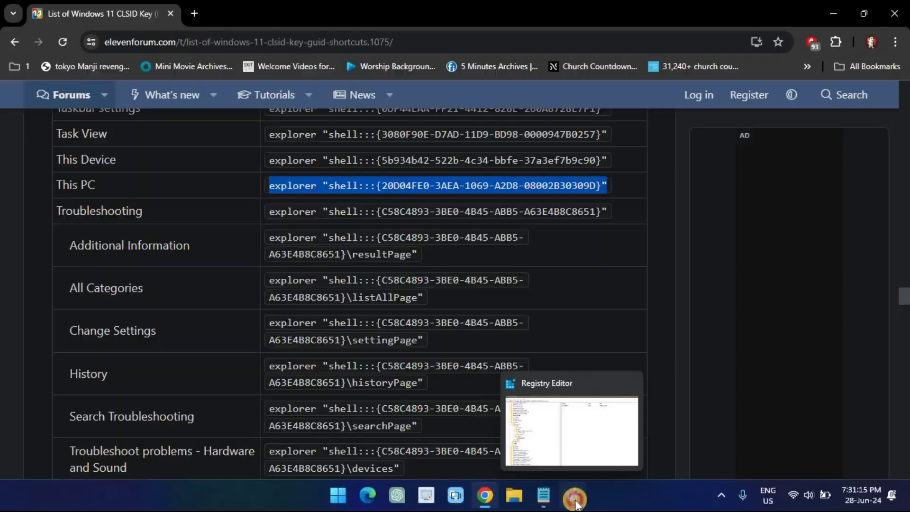
- Return to Registry Editor and set the (Default) value data to explorer "shell:::{20D04FE0-3AEA-1069-A2D8-08002B30309D}"
left_click(571, 496)
right_click(75, 130)
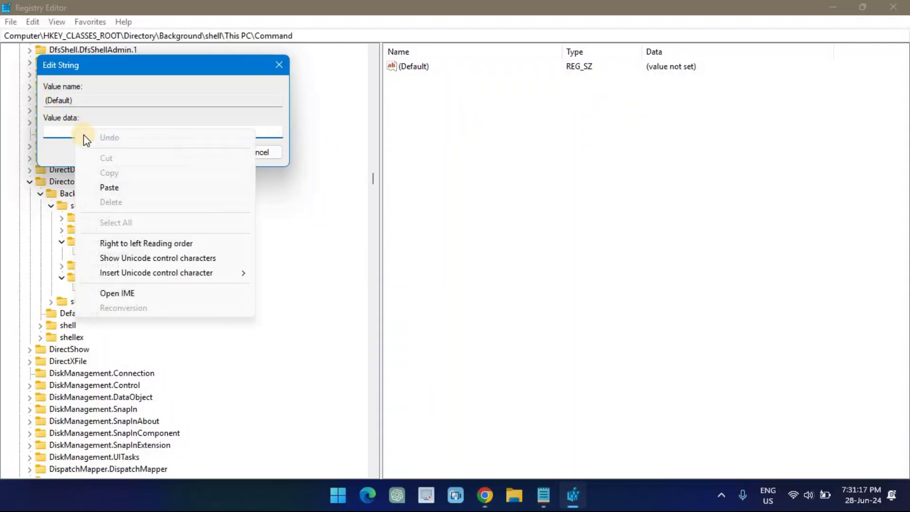
left_click(121, 184)
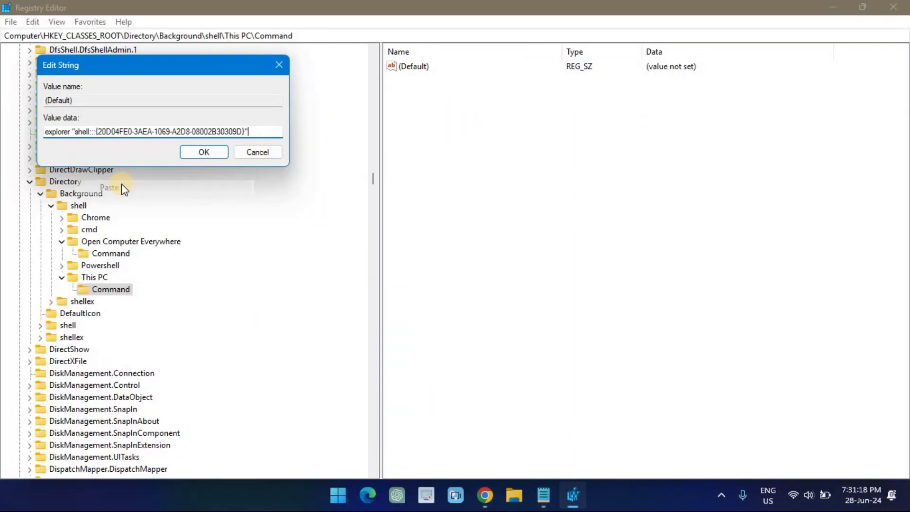
left_click(198, 154)
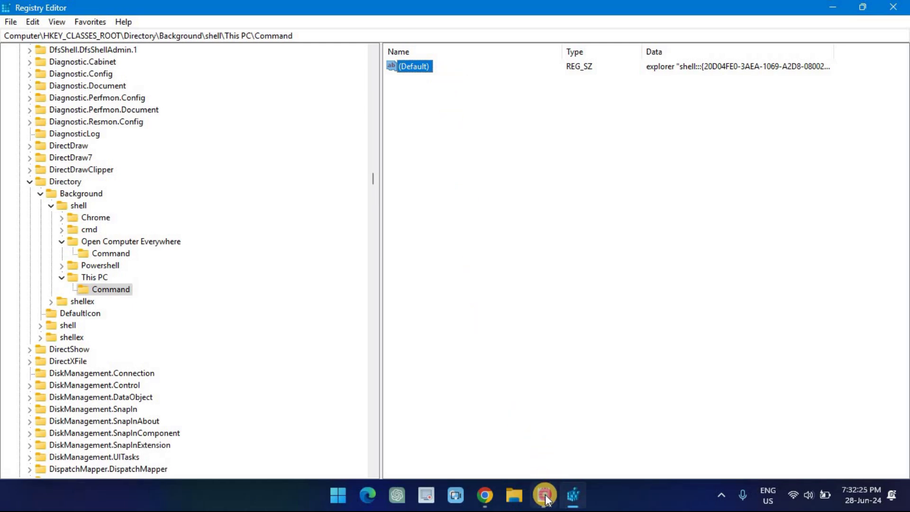
- Copy the NirSoft Icons Extract link from the Notepad note and open that page in a new Chrome tab
left_click(544, 495)
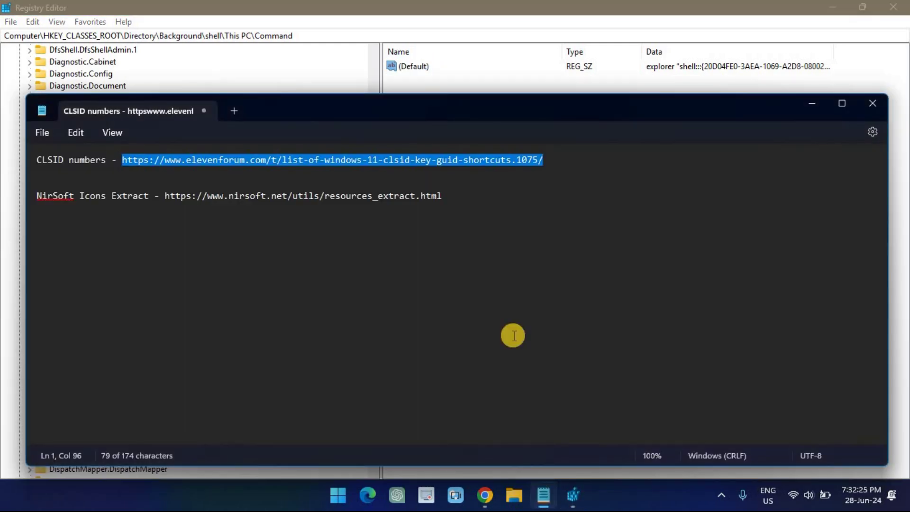
left_click_drag(442, 196, 165, 195)
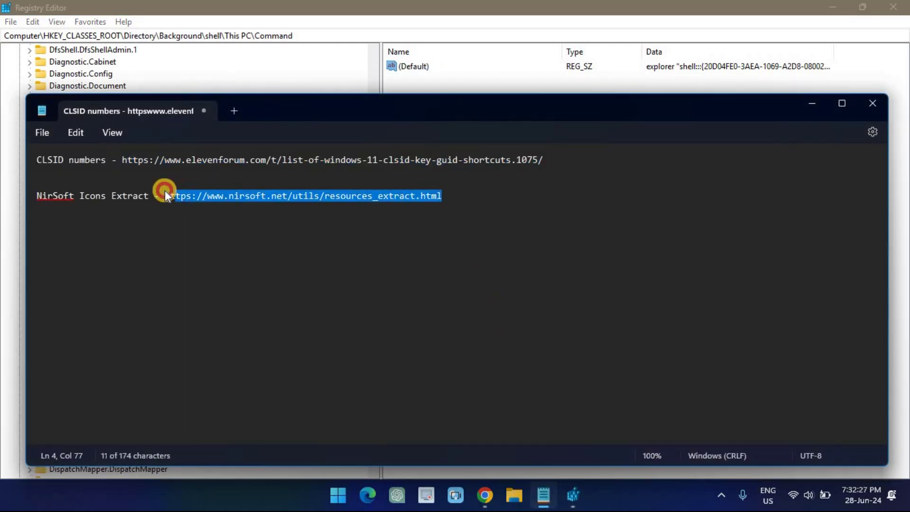
right_click(194, 190)
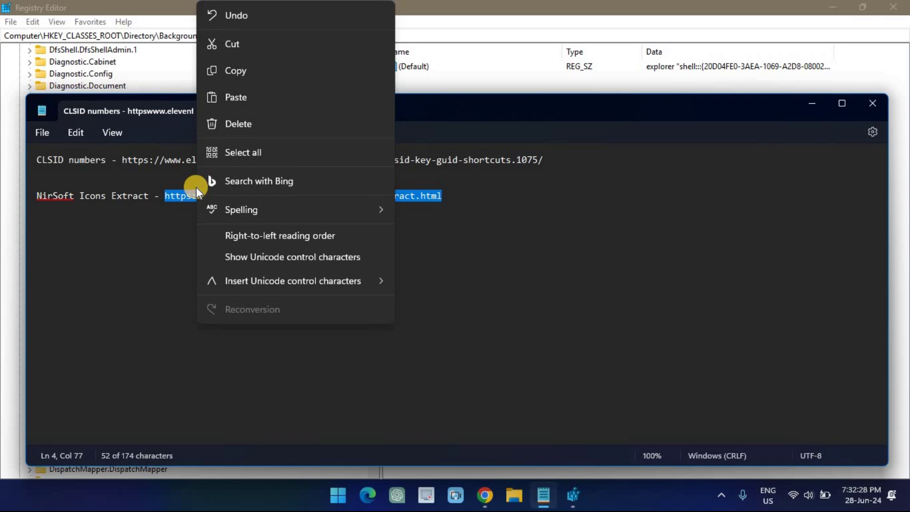
left_click(231, 71)
left_click(485, 496)
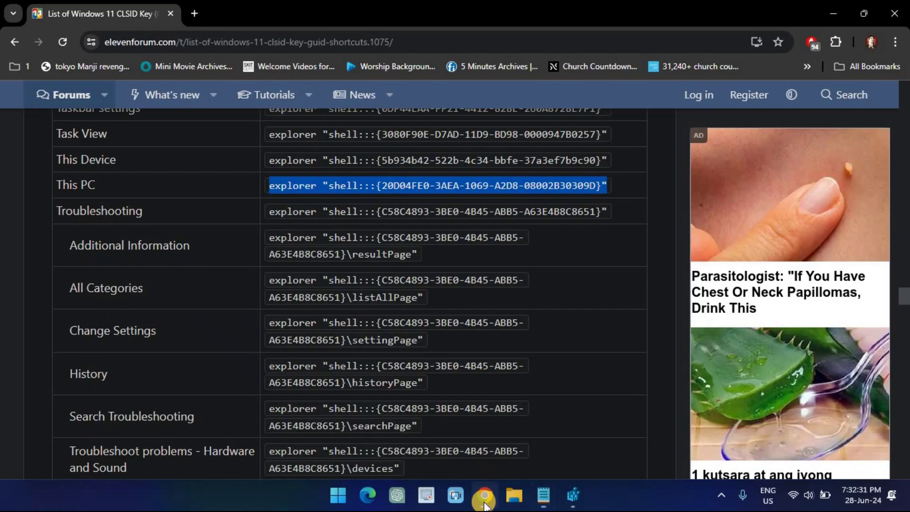
left_click(194, 13)
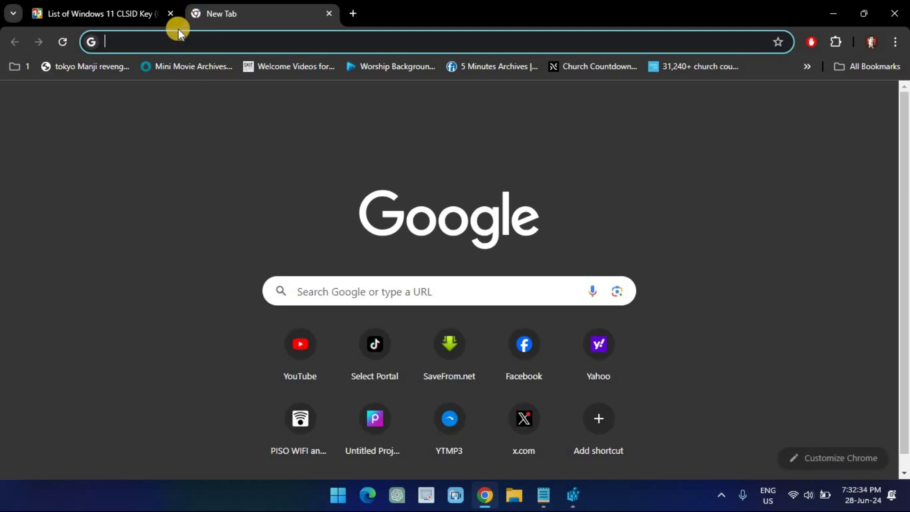
right_click(175, 36)
left_click(259, 165)
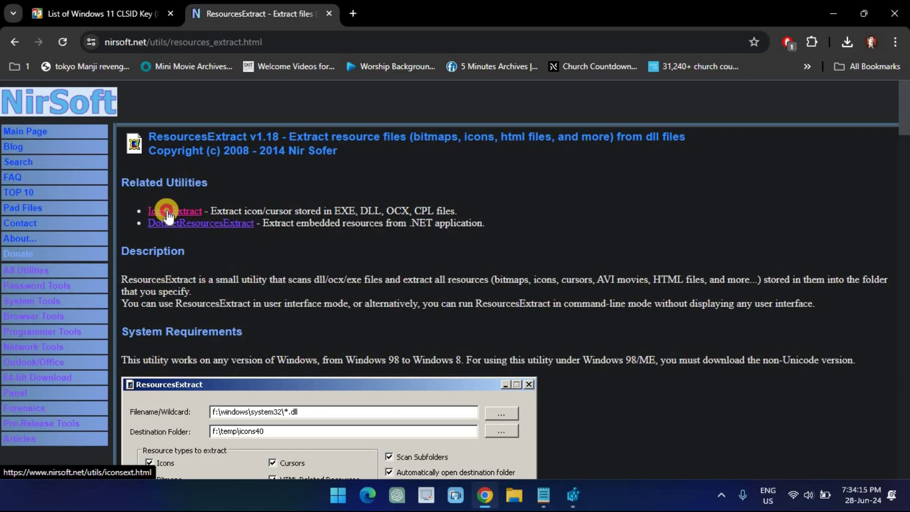
- Go to the related IconsExtract utility's page and download IconsExtract as a zip file
left_click(167, 212)
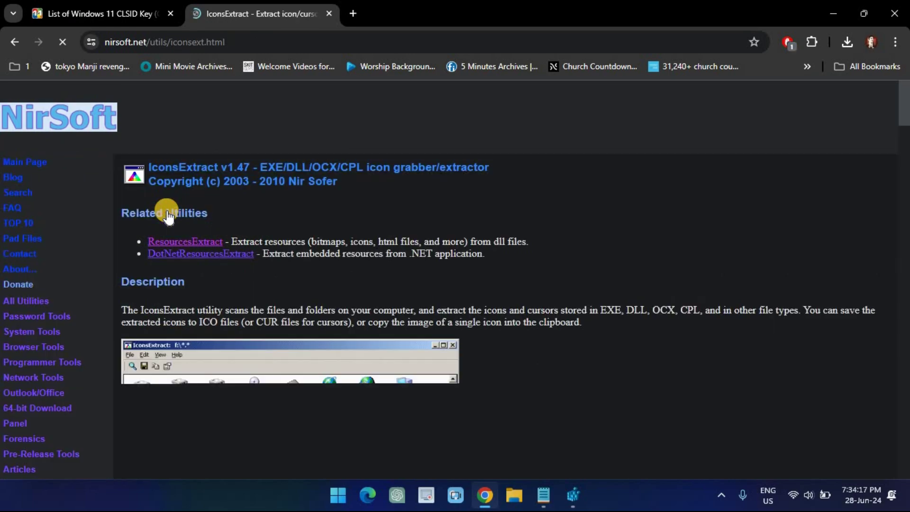
left_click_drag(903, 109, 888, 347)
left_click(522, 248)
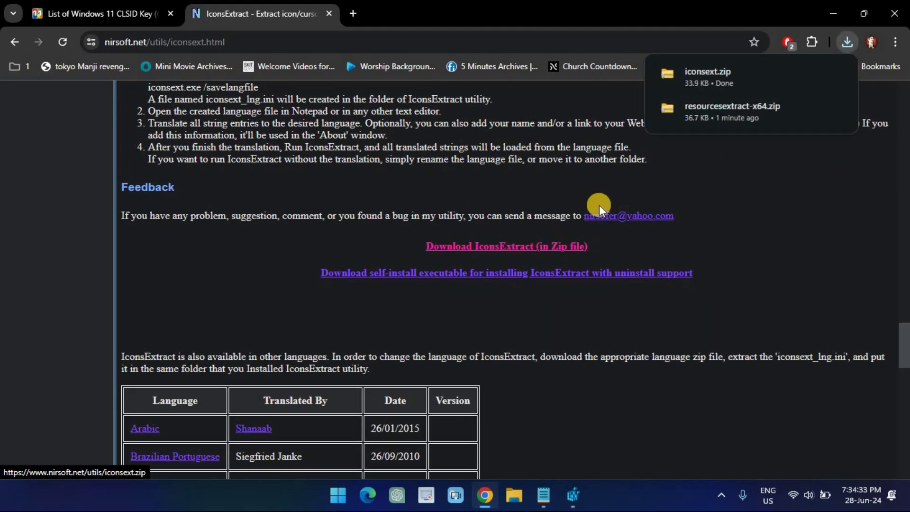
- Show the downloaded iconsext.zip in its folder and extract it to D:\Downloads\iconsext
left_click(809, 73)
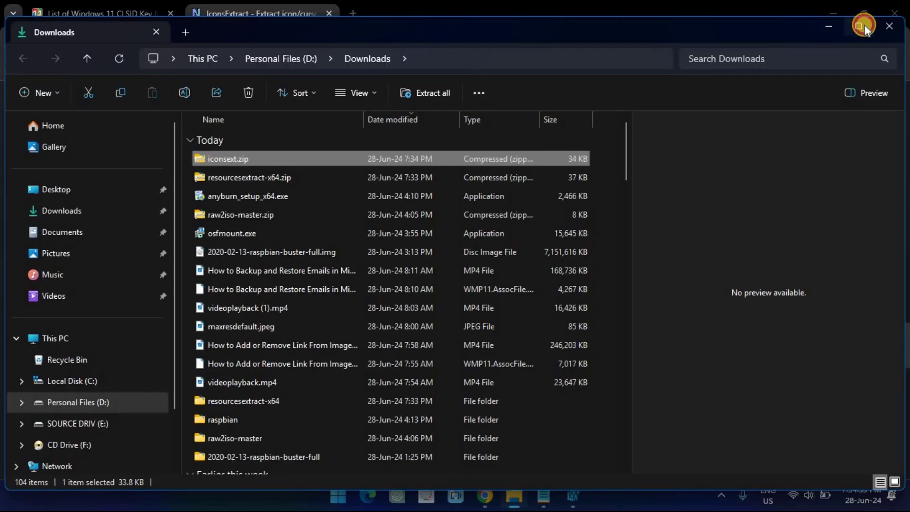
left_click(864, 24)
left_click(429, 71)
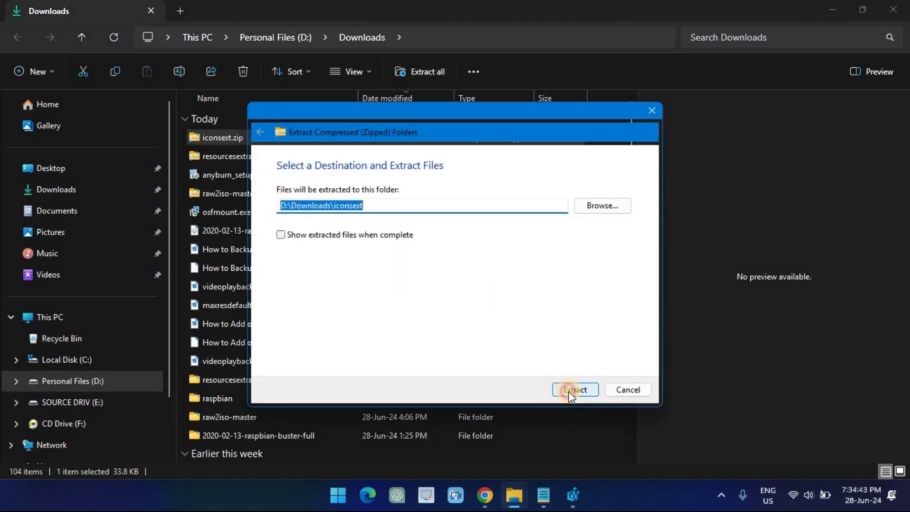
left_click(568, 392)
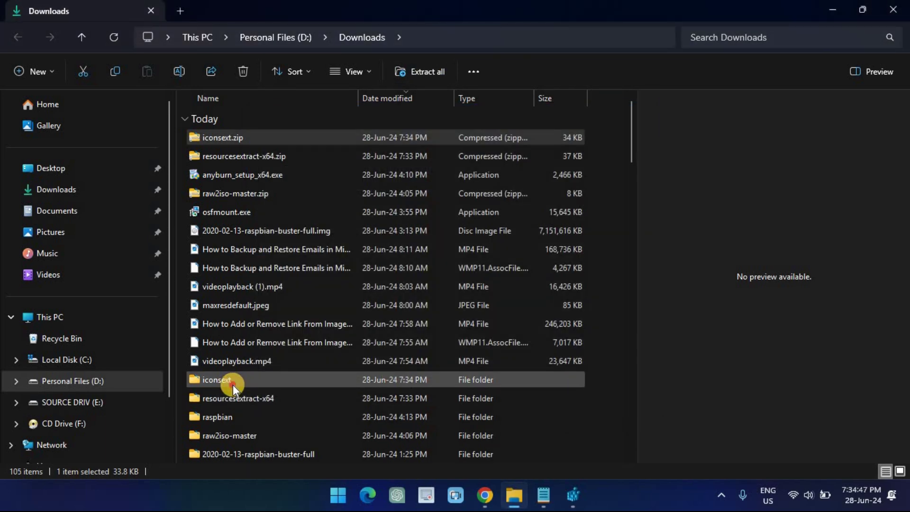
- Run iconsext.exe from the extracted iconsext folder and search C:\WINDOWS\system32\shell32.dll for icons
double_click(233, 385)
double_click(232, 157)
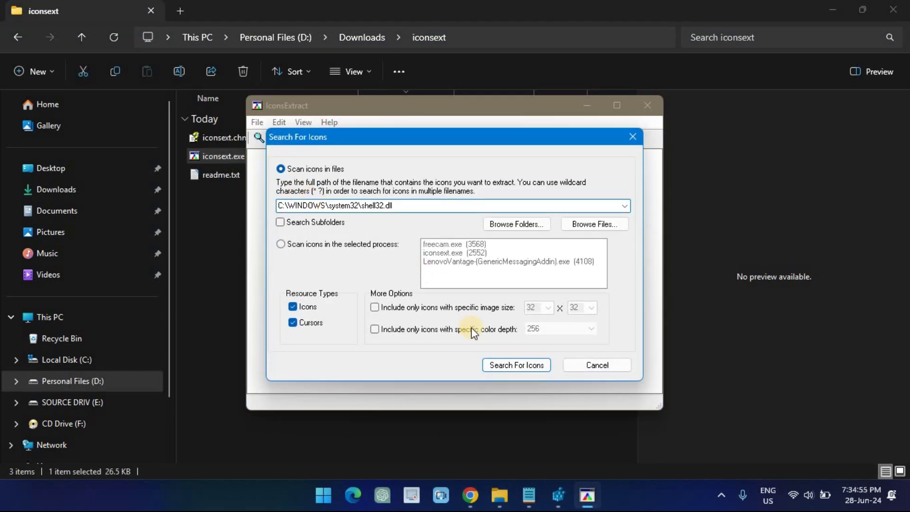
left_click(509, 365)
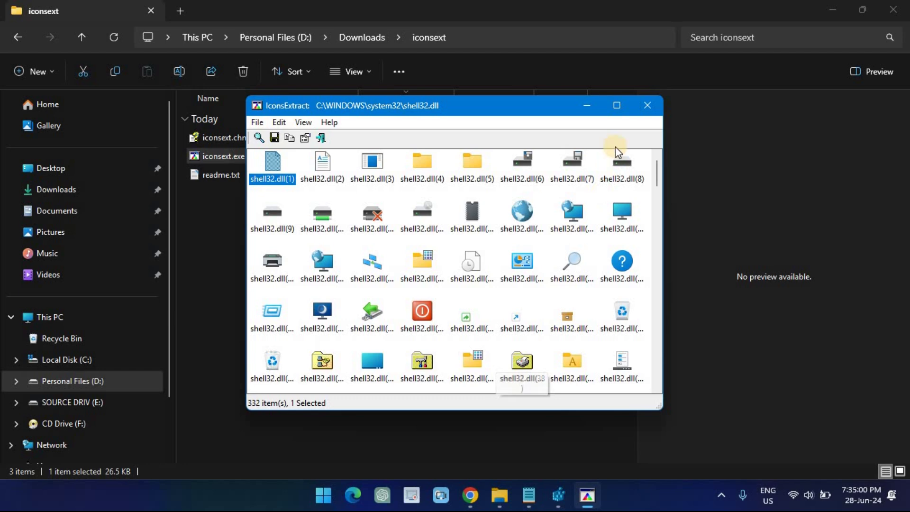
- Maximize the icon results and look up the index number of the plain blue monitor icon in shell32.dll
left_click(619, 106)
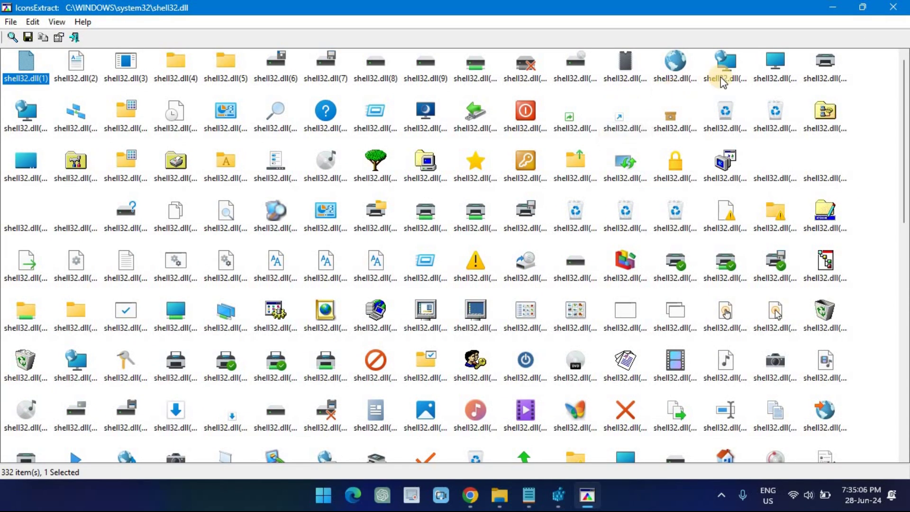
left_click(722, 82)
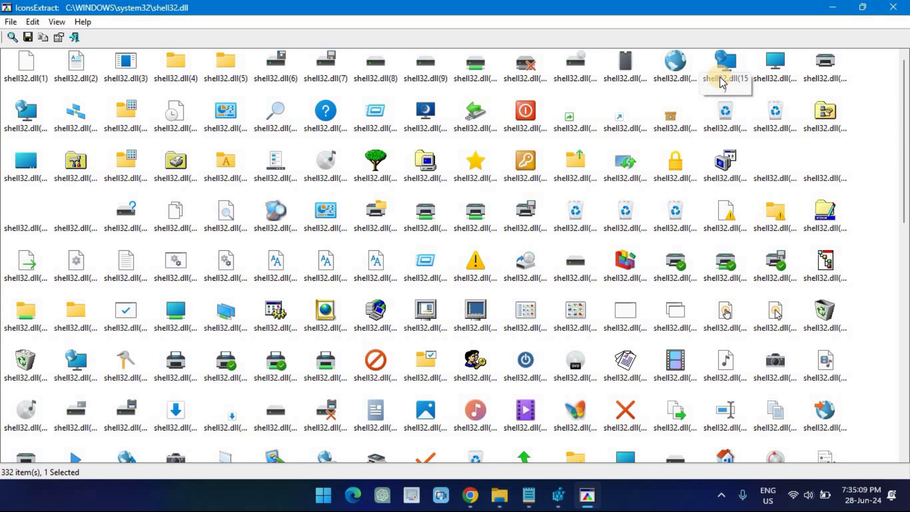
left_click(775, 71)
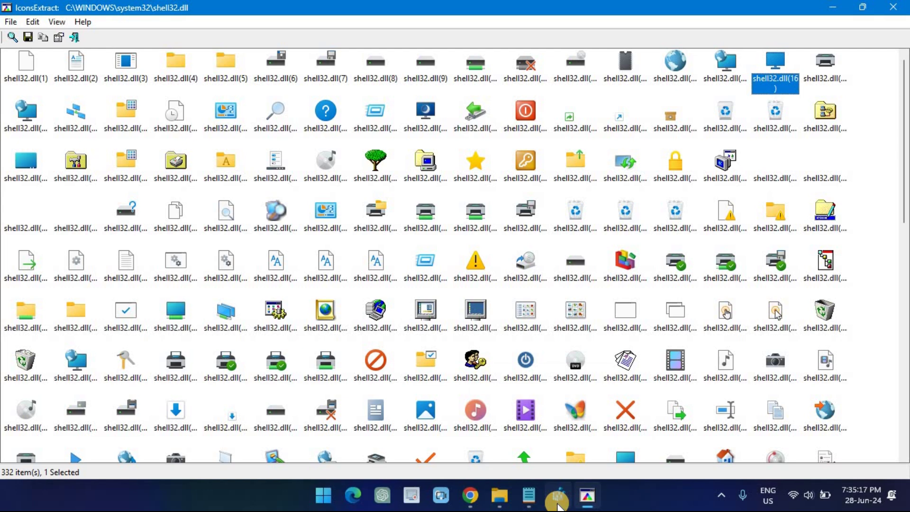
- Return to Registry Editor and create a string value named Icon in the This PC key
left_click(559, 496)
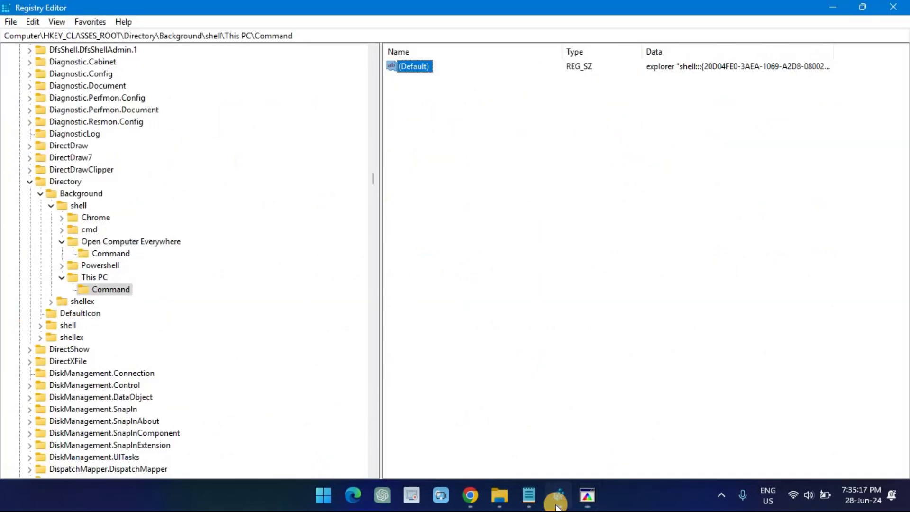
right_click(97, 276)
mouse_move(162, 297)
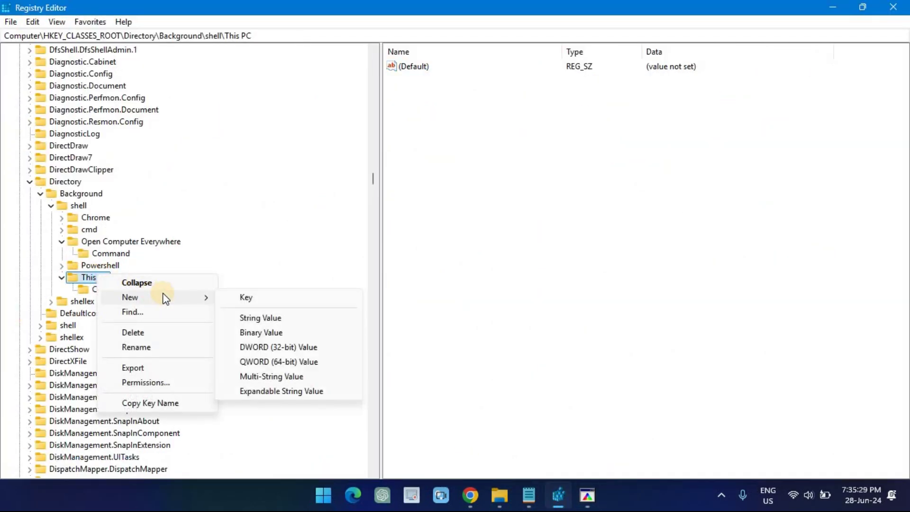
left_click(265, 318)
type("Icon")
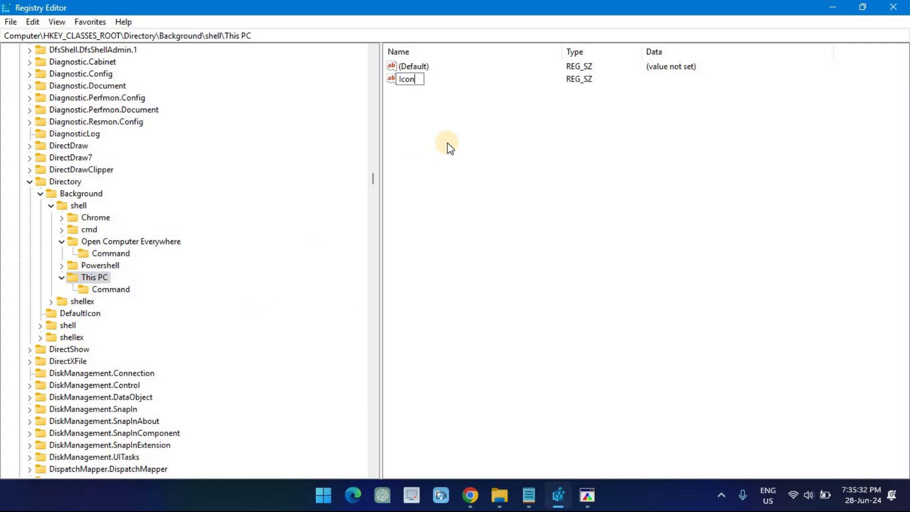
key("Return")
- Set the Icon value data of the This PC key to %SystemRoot%\System32\shell32.dll,15
right_click(408, 81)
left_click(428, 95)
type("%%")
key("Left")
type("Syste")
type("mRoot")
key("Right")
type("\\System32\\shell32")
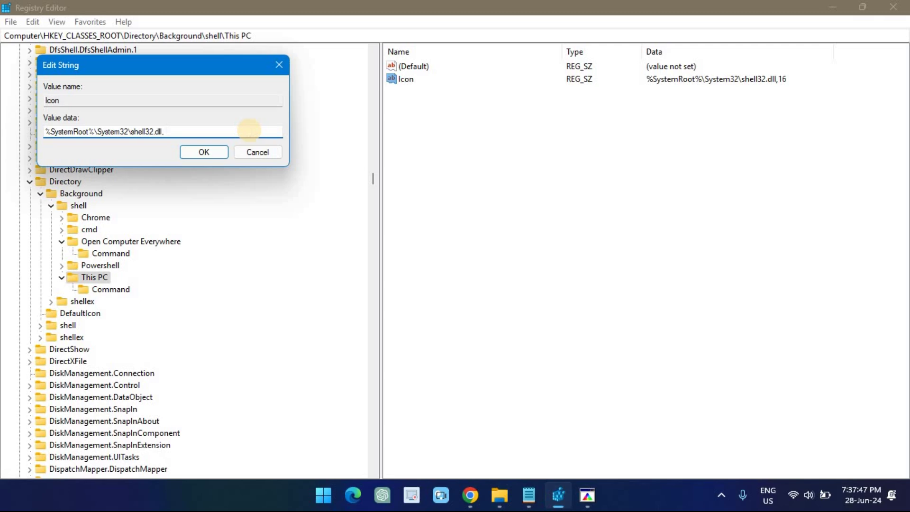
type("15")
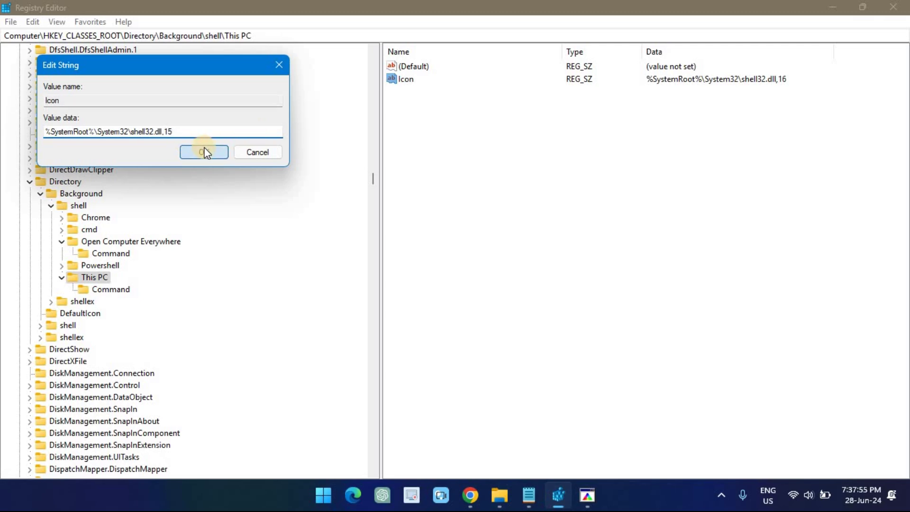
left_click(204, 148)
- Minimize Registry Editor and test the This PC entry in the desktop context menu
left_click(833, 10)
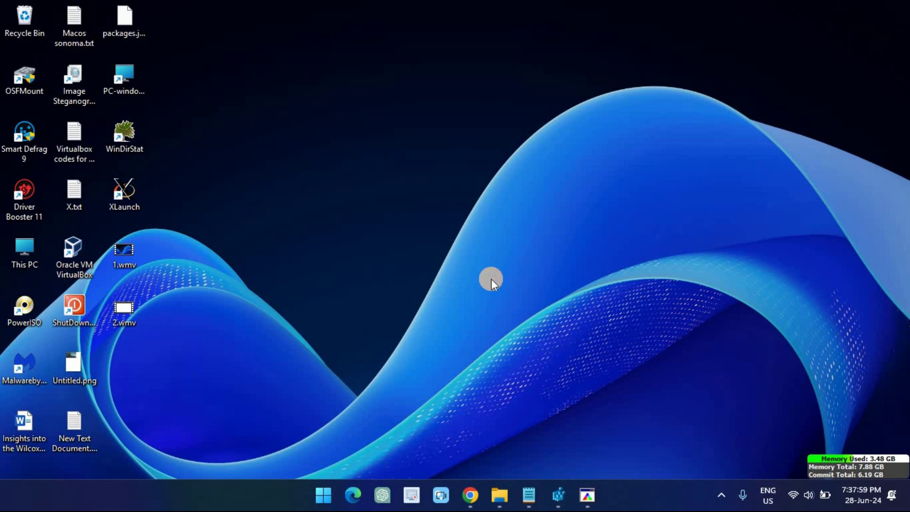
right_click(491, 279)
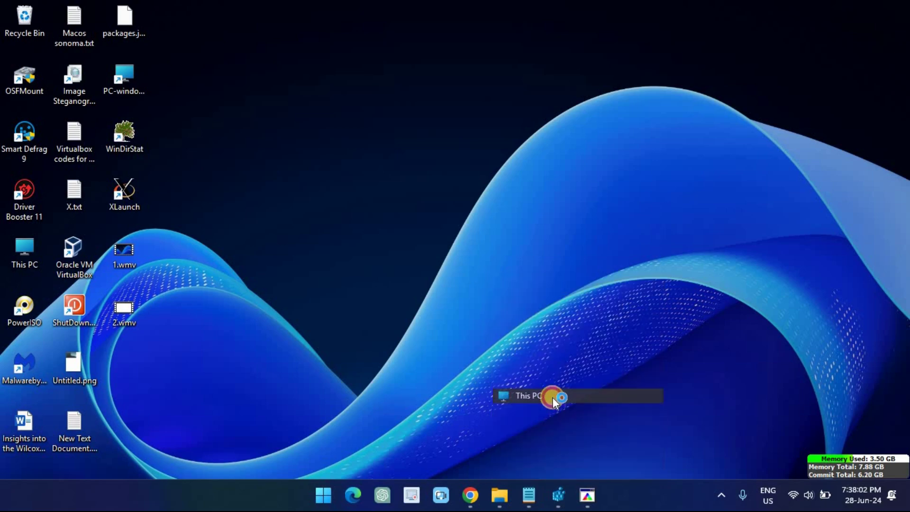
left_click(553, 397)
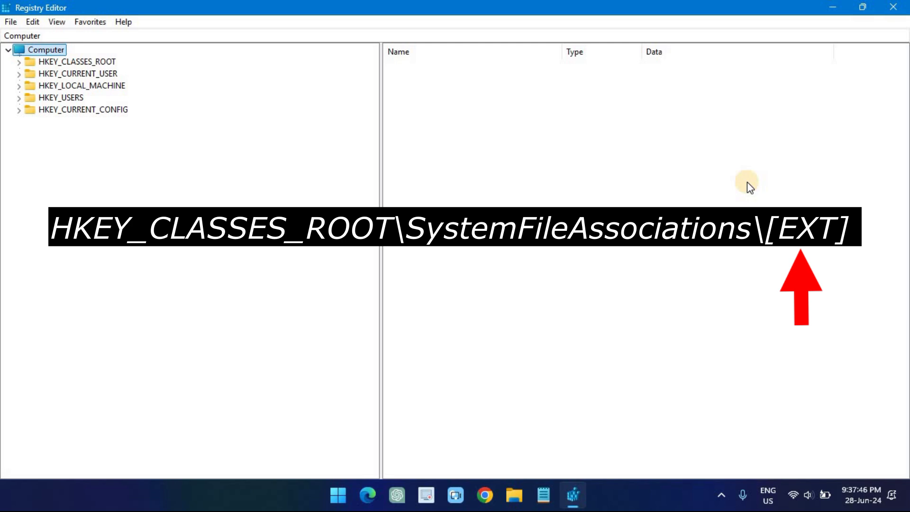
- In Registry Editor, expand HKEY_CLASSES_ROOT\SystemFileAssociations and select its .txt key
left_click(19, 62)
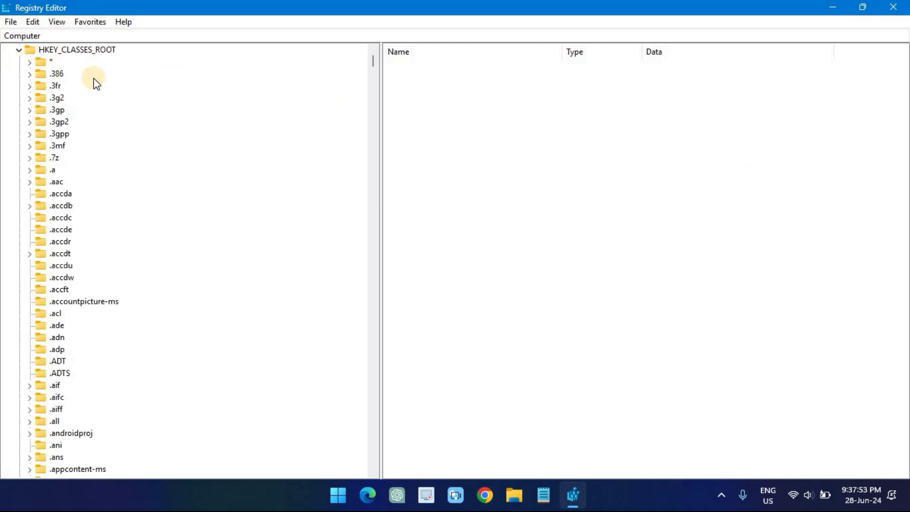
left_click_drag(375, 73, 30, 267)
left_click(30, 268)
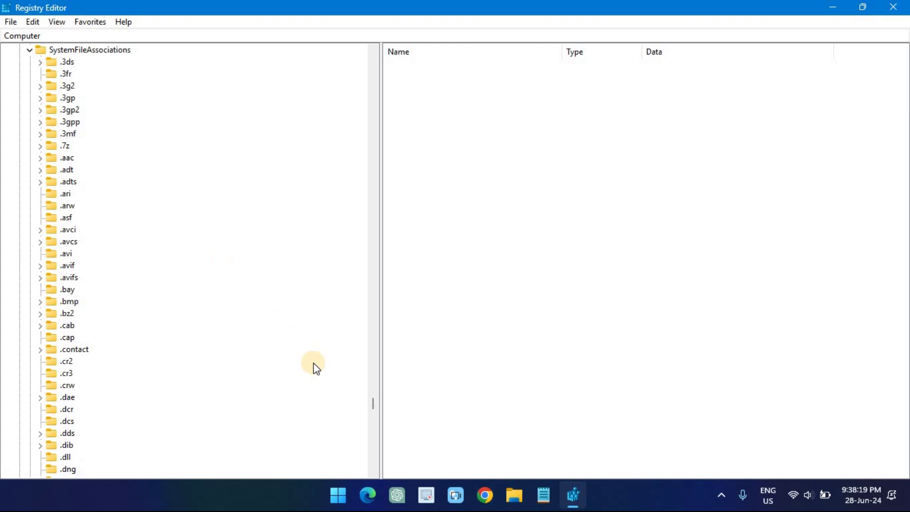
left_click(373, 397)
left_click(373, 388)
left_click_drag(373, 388, 374, 415)
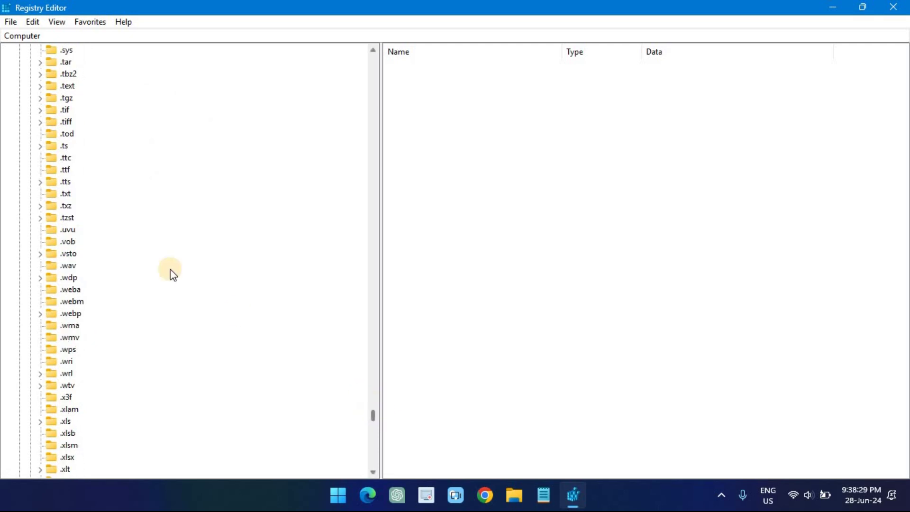
left_click(63, 194)
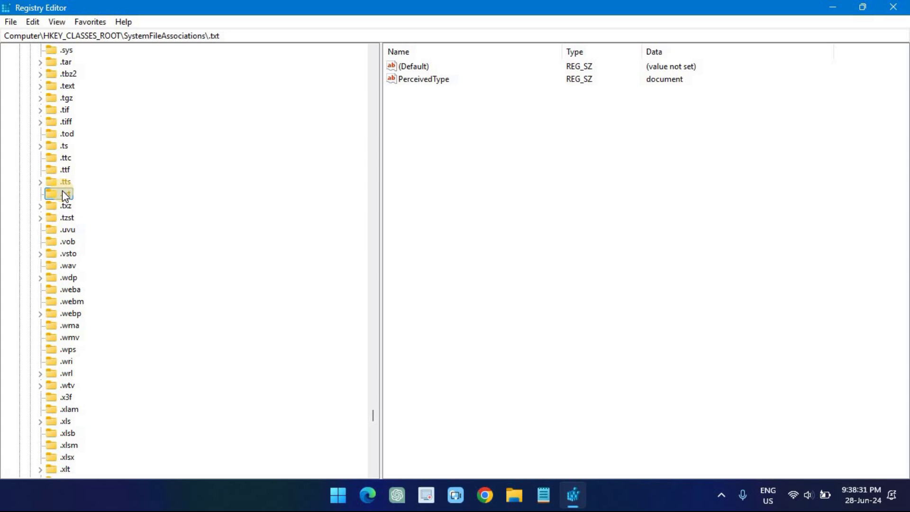
- Create a new key named shell under the .txt key
right_click(64, 195)
mouse_move(114, 218)
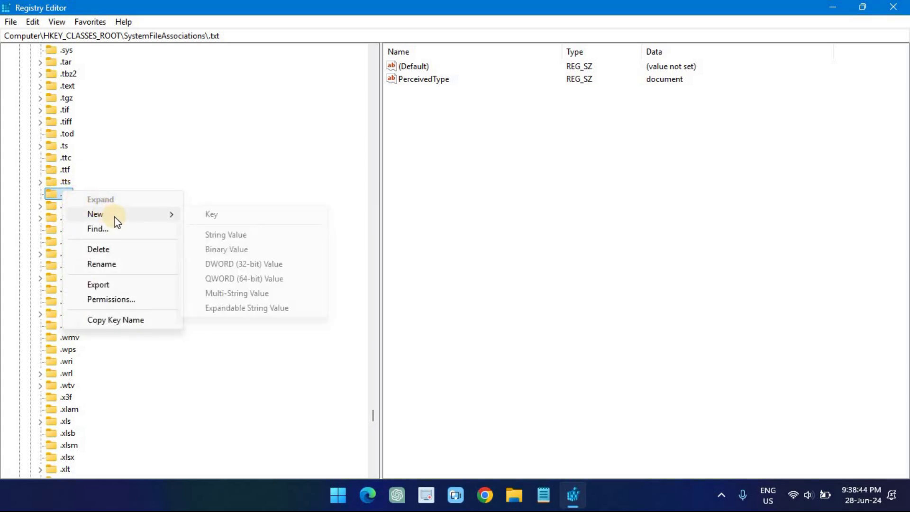
left_click(215, 215)
type("shell")
key("Return")
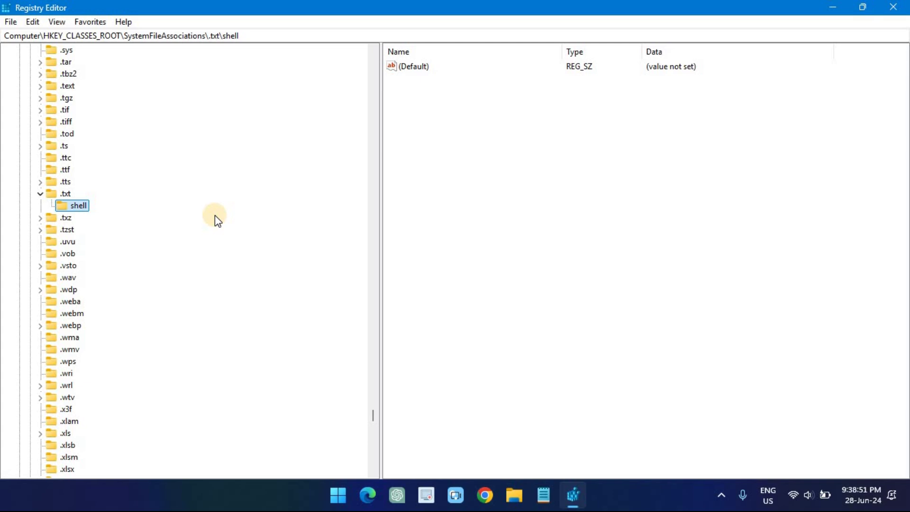
- Create a new key named mycommand under the .txt key's shell key
right_click(78, 208)
mouse_move(135, 236)
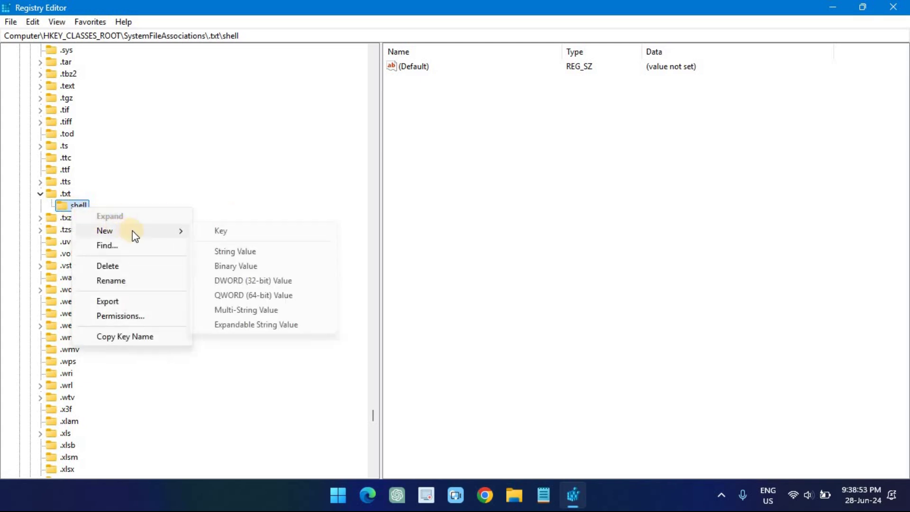
left_click(216, 231)
type("mycommand")
key("Return")
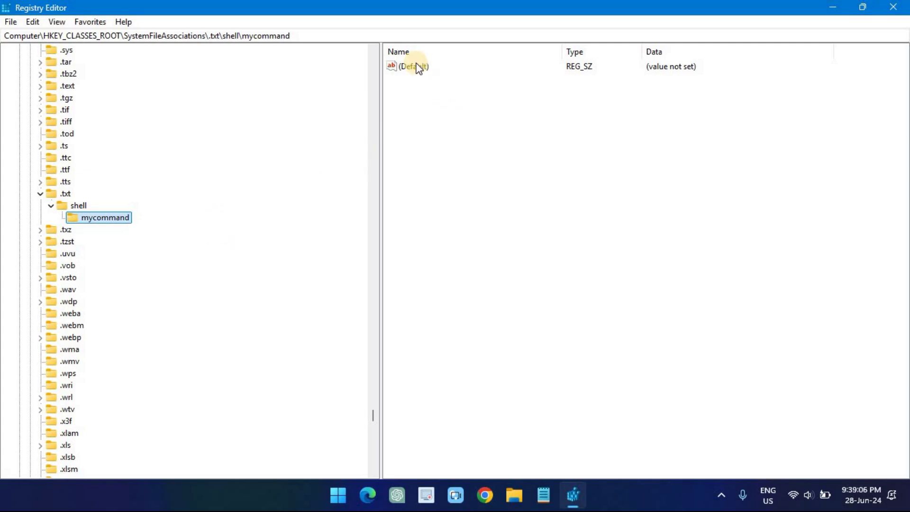
- Set the (Default) value data of the mycommand key to "Open this Txt File in Chrome"
right_click(417, 65)
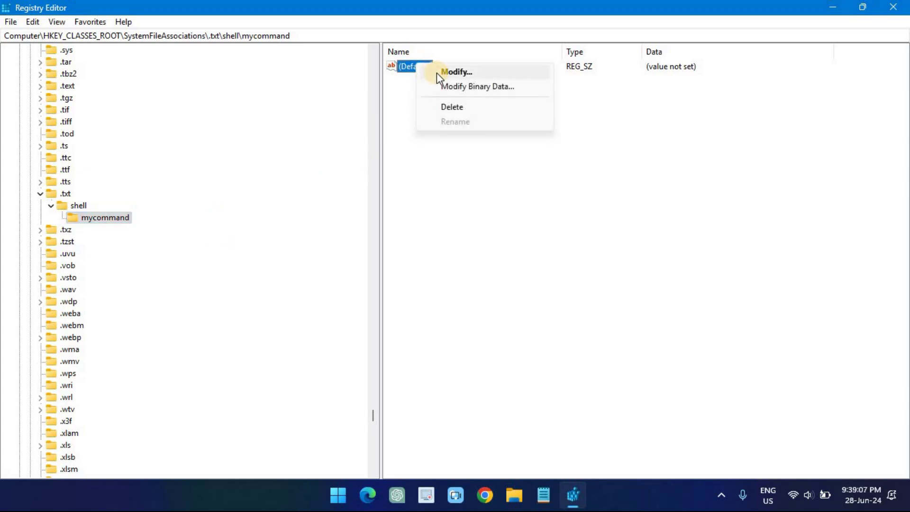
left_click(436, 73)
type("Open this Txt File in Chrome")
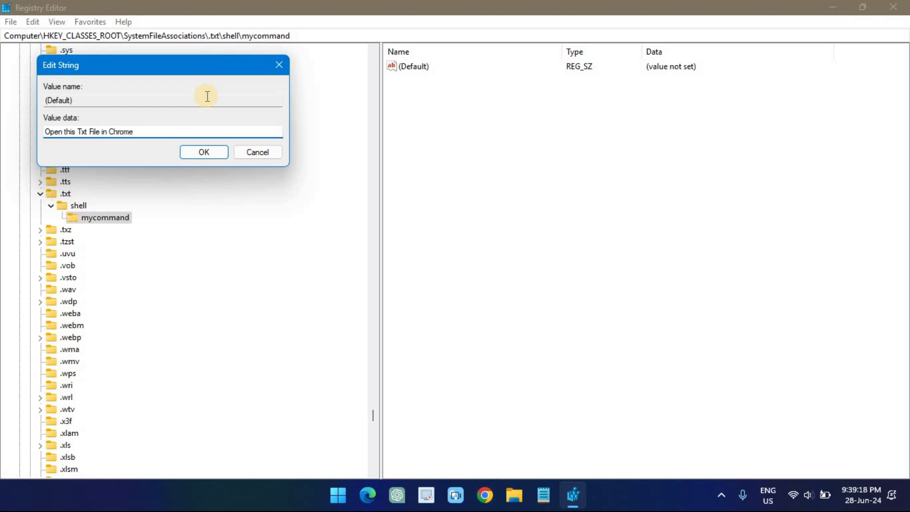
left_click(219, 153)
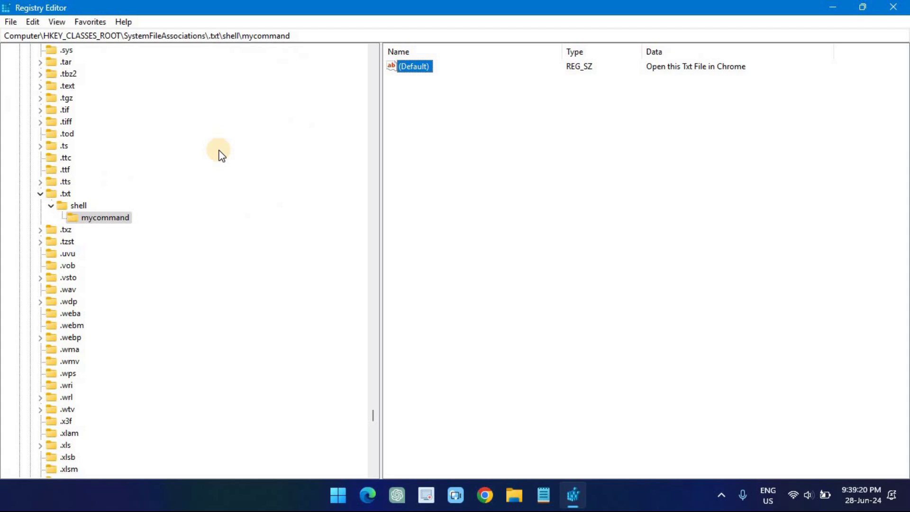
- Add a new string value named Icon to the mycommand key under .txt\shell
right_click(116, 218)
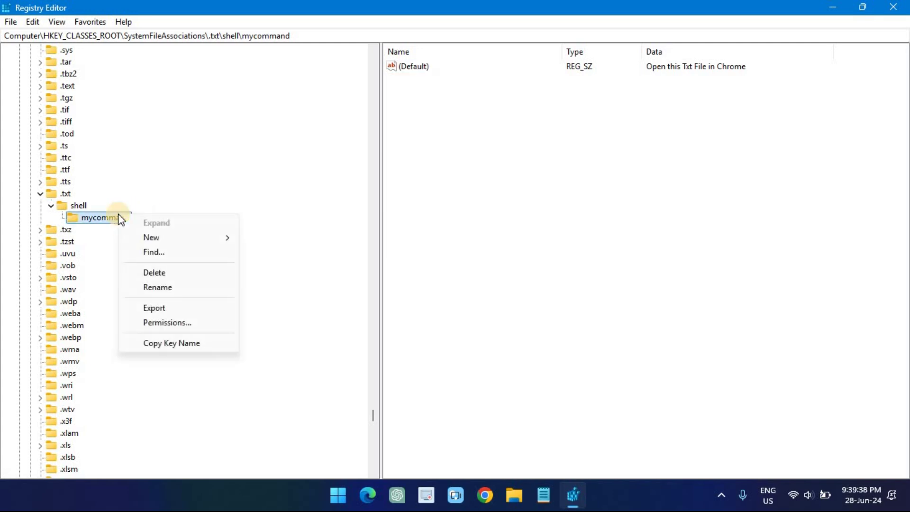
mouse_move(179, 243)
left_click(276, 260)
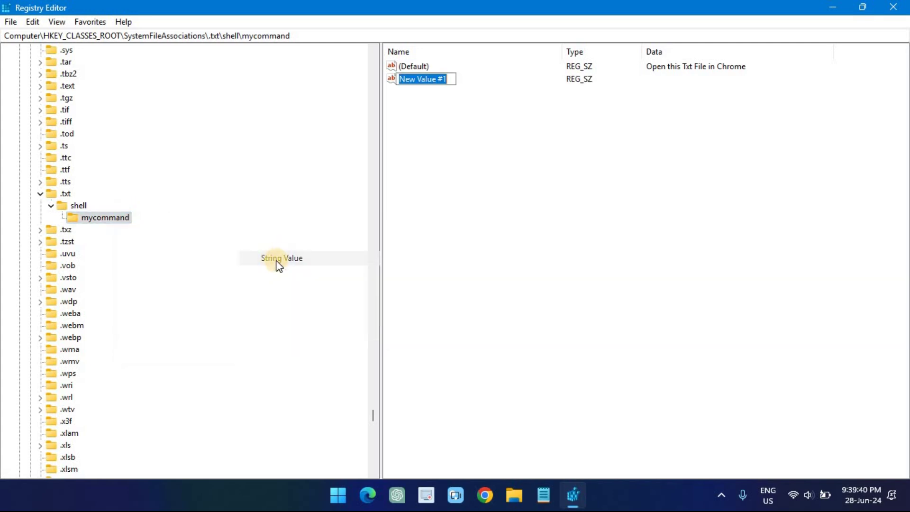
type("Icon")
key("Return")
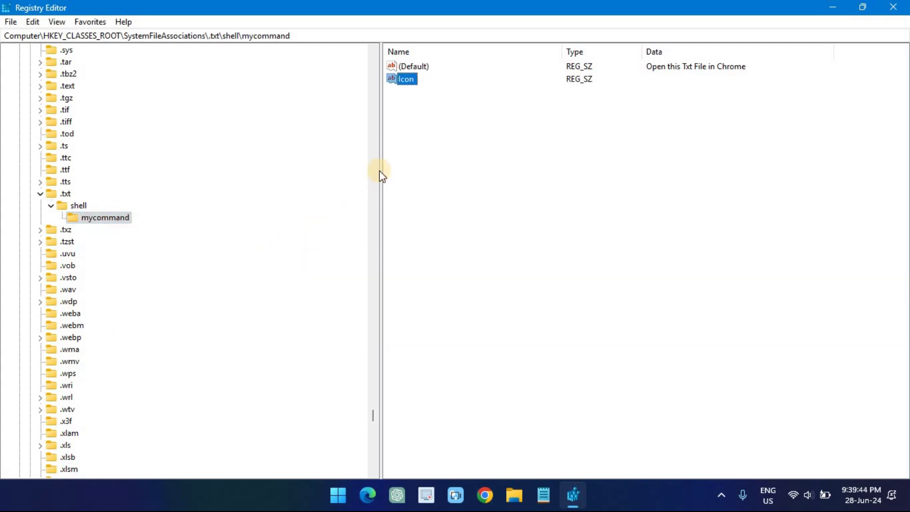
- Copy the path of chrome.exe from its file location and set the Icon value data to "C:\Program Files\Google\Chrome\Application\chrome.exe"
right_click(408, 81)
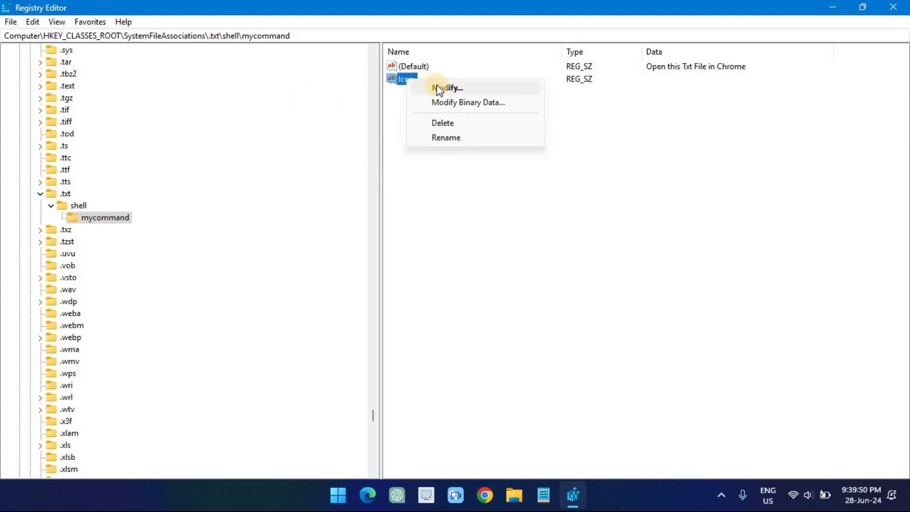
left_click(441, 88)
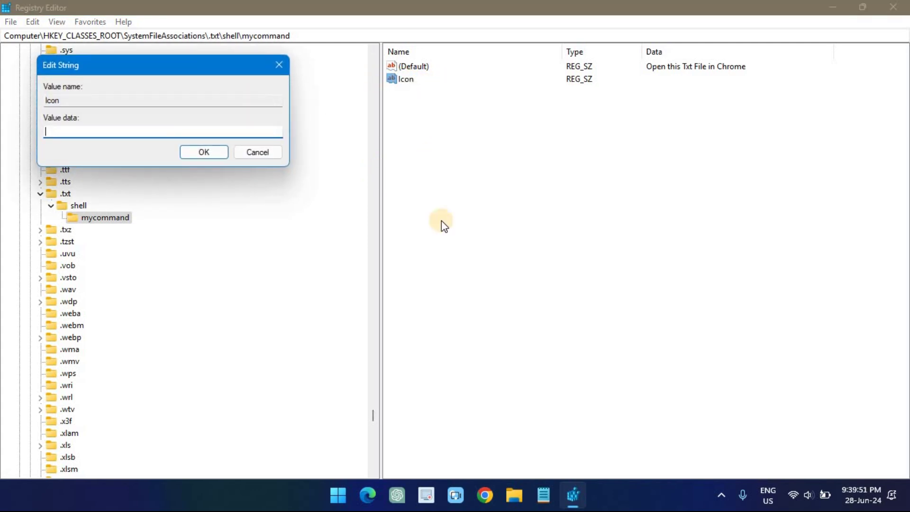
left_click(338, 496)
type("chrome")
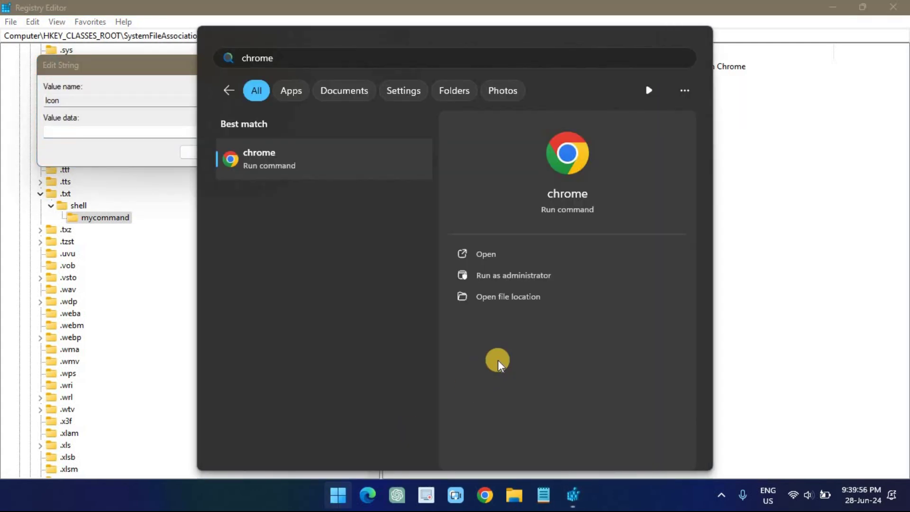
left_click(502, 299)
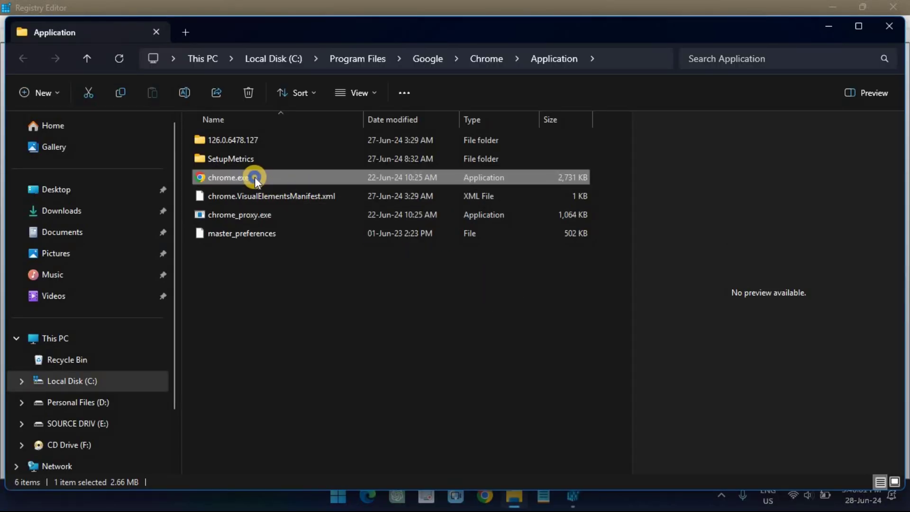
right_click(254, 177)
left_click(310, 343)
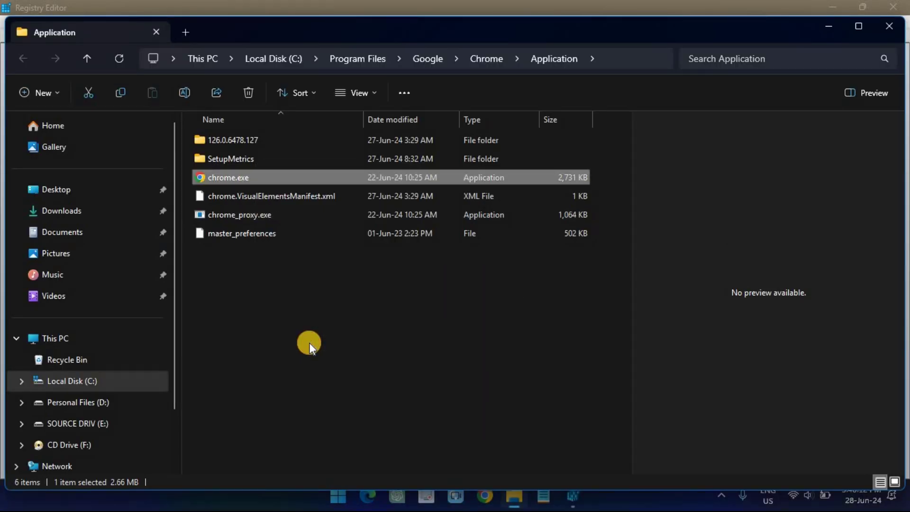
left_click(829, 26)
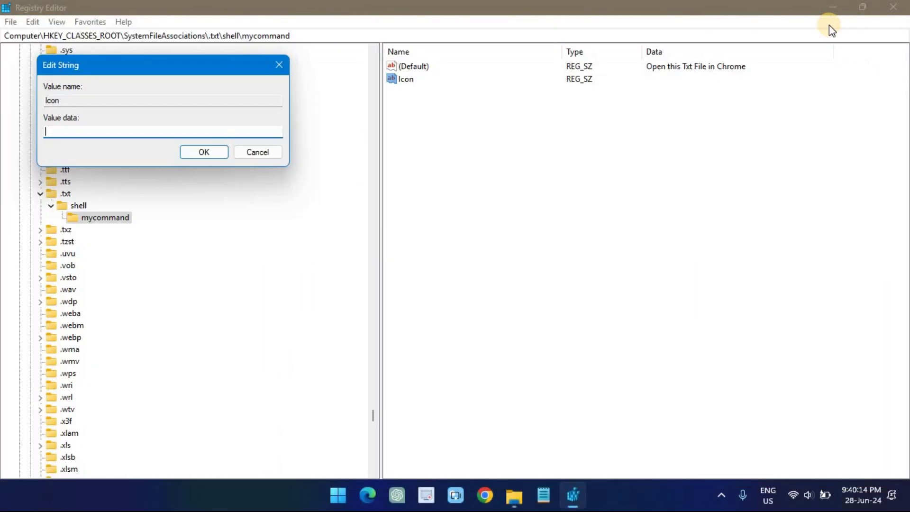
right_click(154, 127)
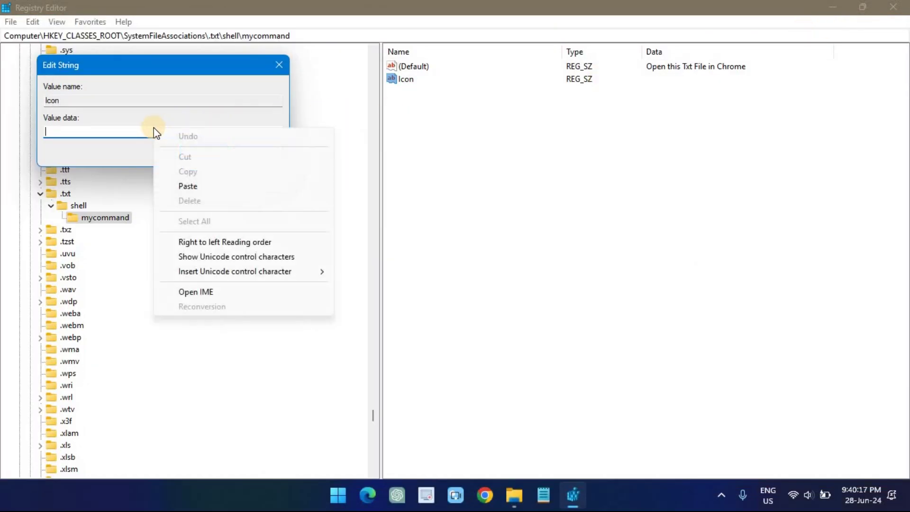
left_click(195, 184)
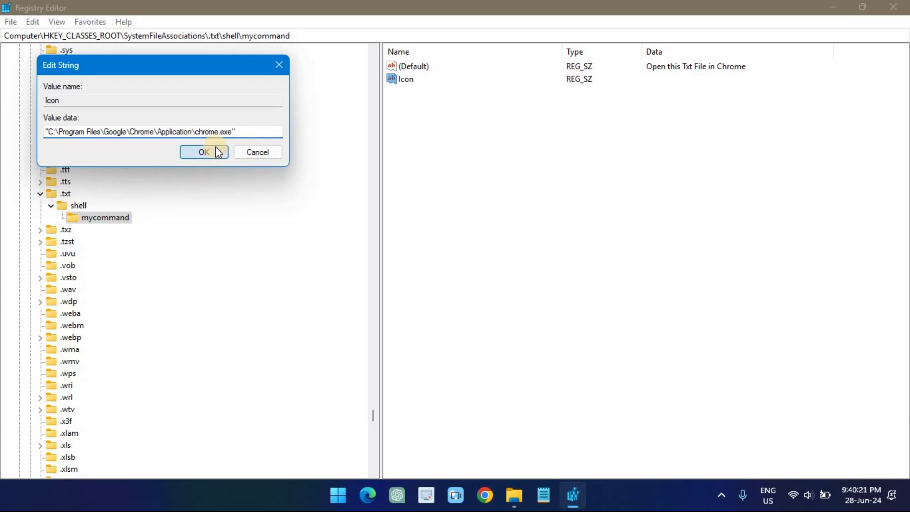
left_click(212, 152)
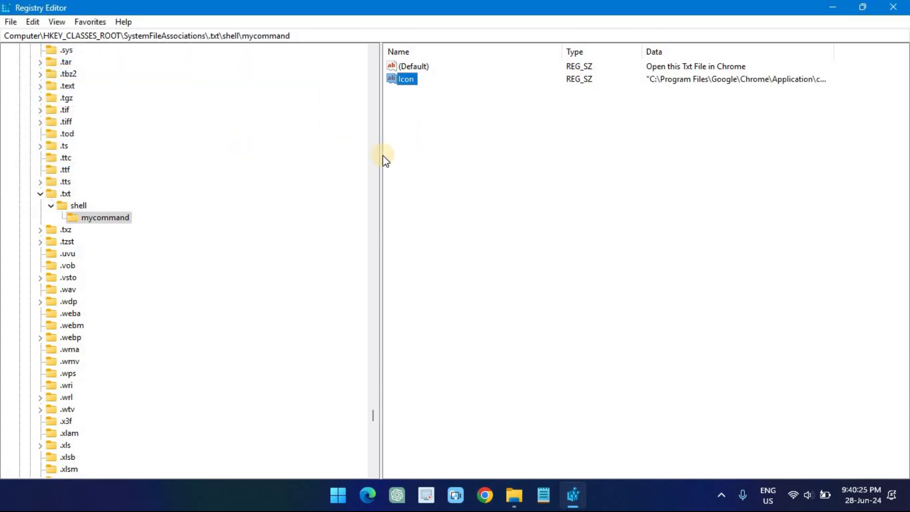
- Create a new key named command under the .txt mycommand key
right_click(106, 220)
mouse_move(143, 249)
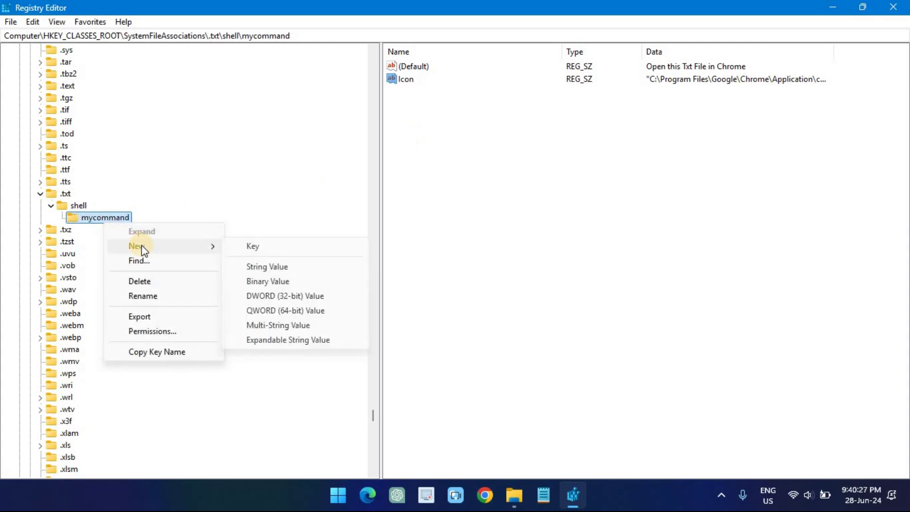
left_click(249, 240)
type("command")
key("Return")
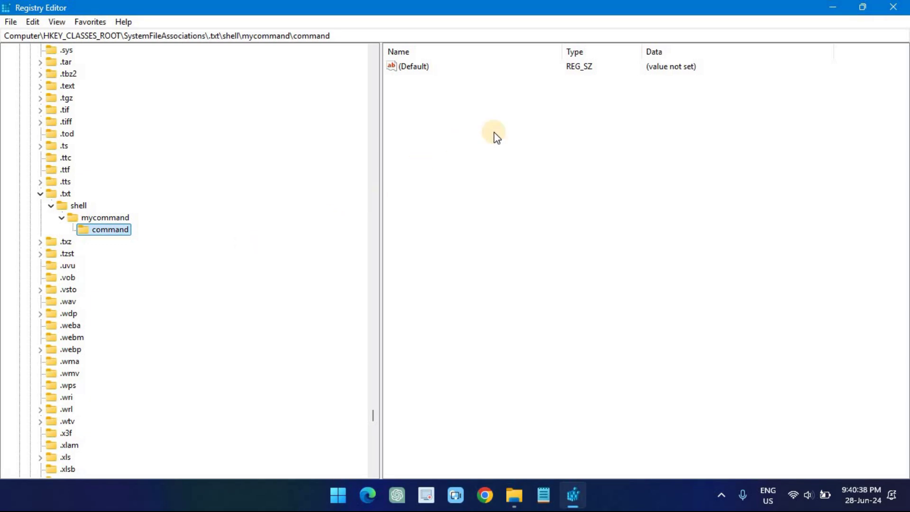
- Set the command key's (Default) value data to "C:\Program Files\Google\Chrome\Application\chrome.exe" "%1"
left_click(422, 67)
right_click(422, 69)
left_click(447, 74)
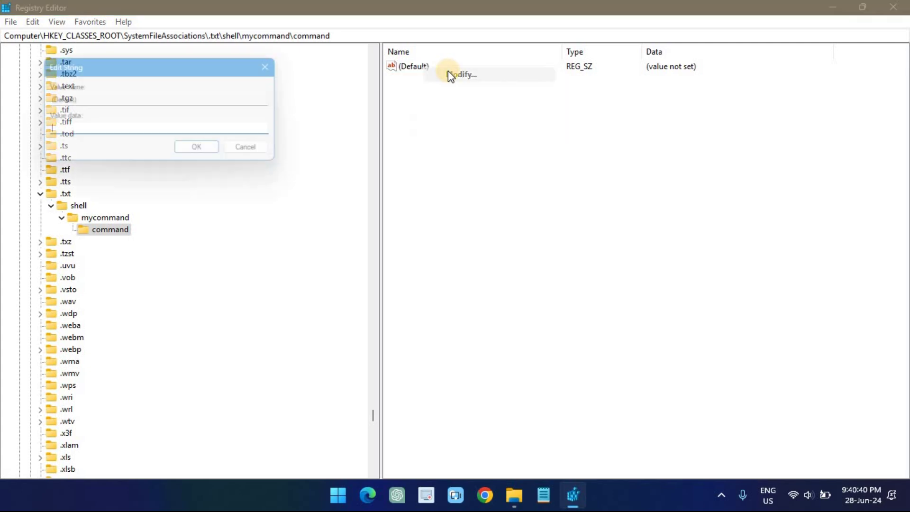
right_click(128, 128)
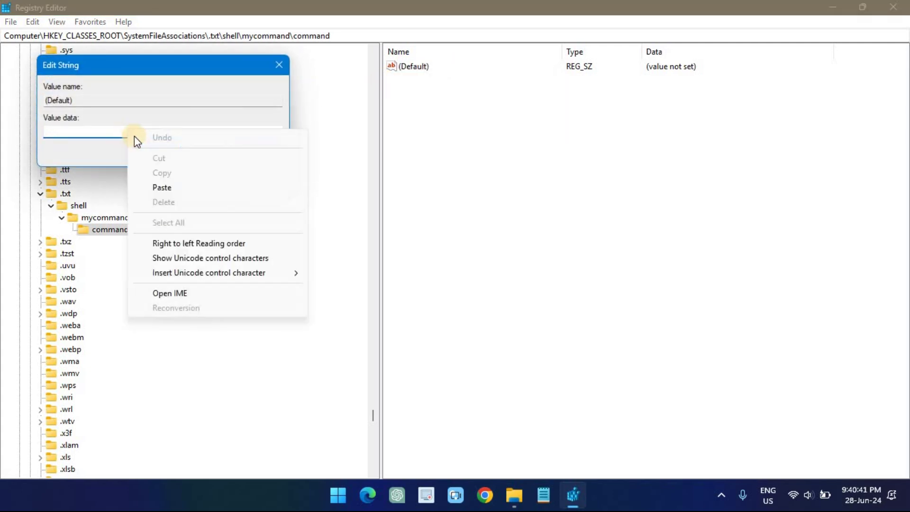
left_click(166, 184)
type("%1\"")
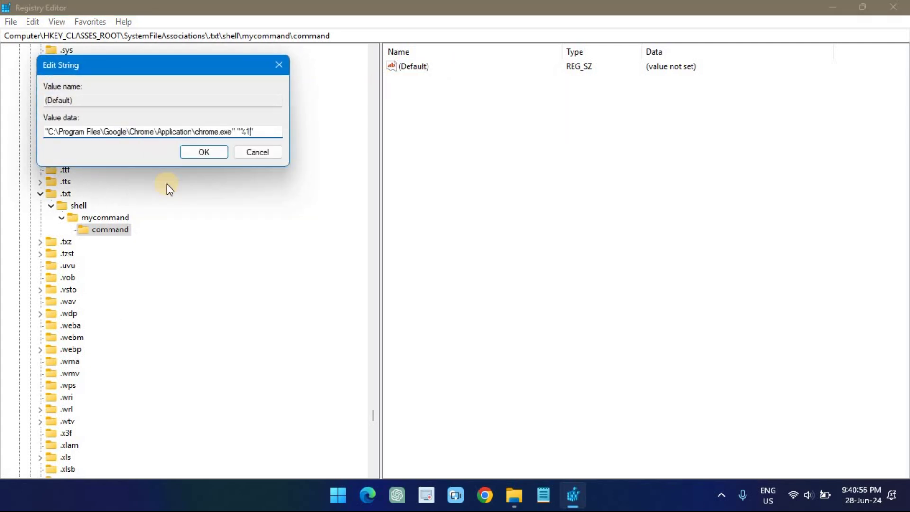
left_click(205, 151)
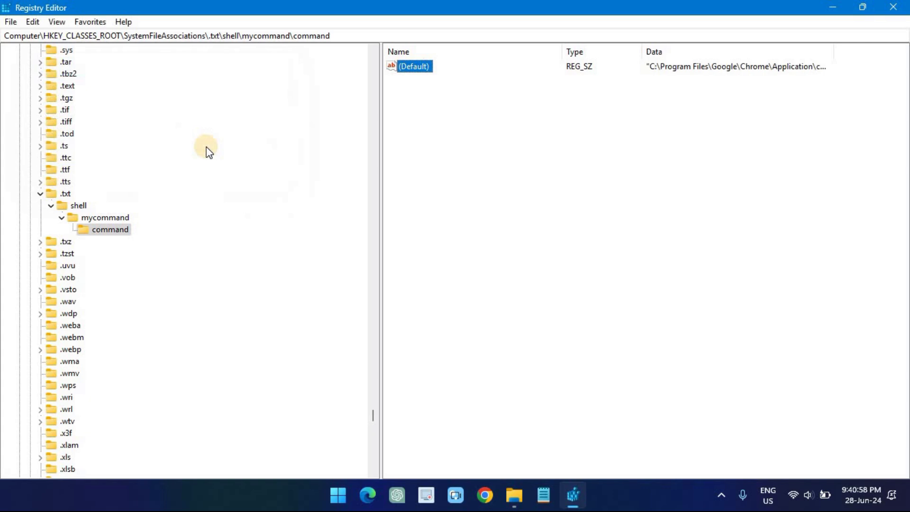
- Minimize Registry Editor and test the "Open this Txt File in Chrome" entry on the Virtualbox codes text file on the desktop
left_click(836, 9)
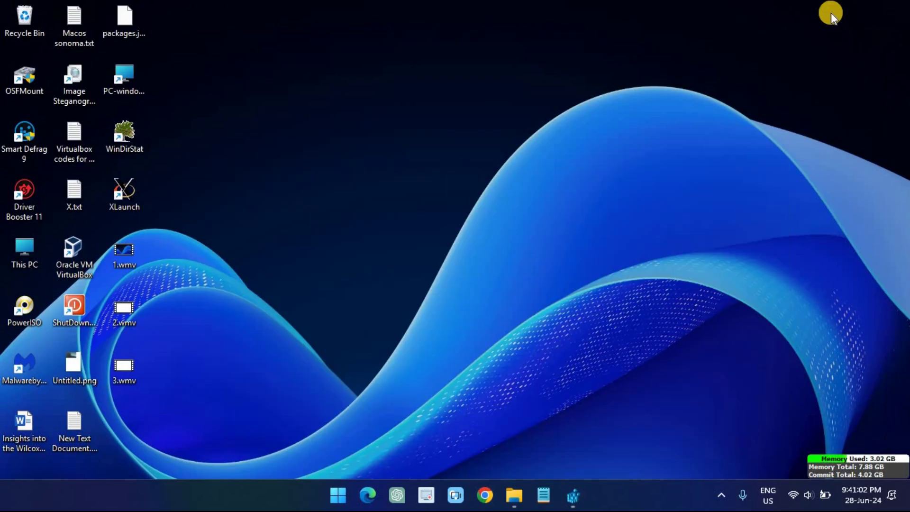
right_click(78, 144)
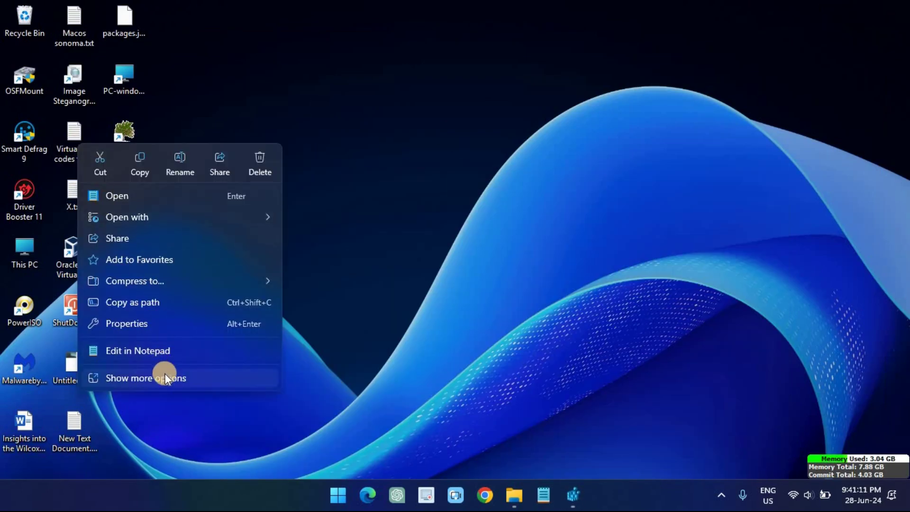
left_click(166, 378)
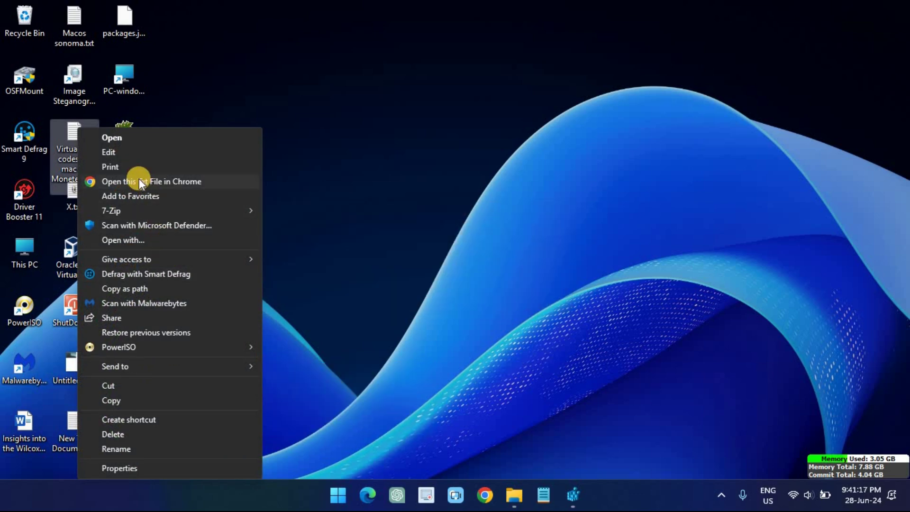
left_click(181, 180)
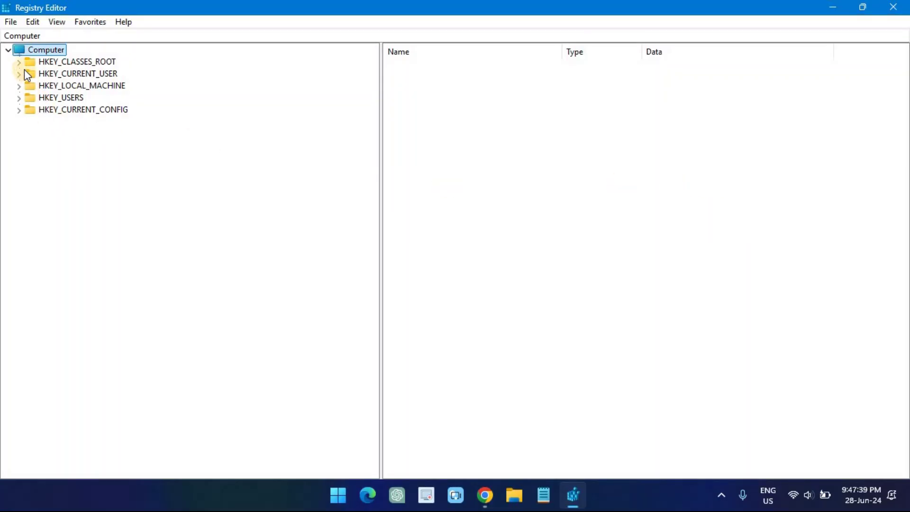
- In Registry Editor, expand HKEY_CLASSES_ROOT\* and open its shell key
left_click(18, 62)
left_click(30, 62)
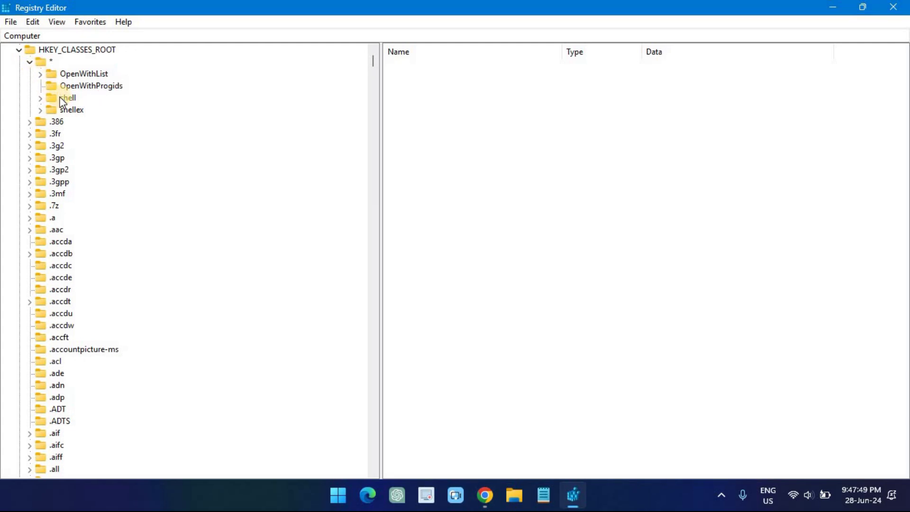
left_click(51, 98)
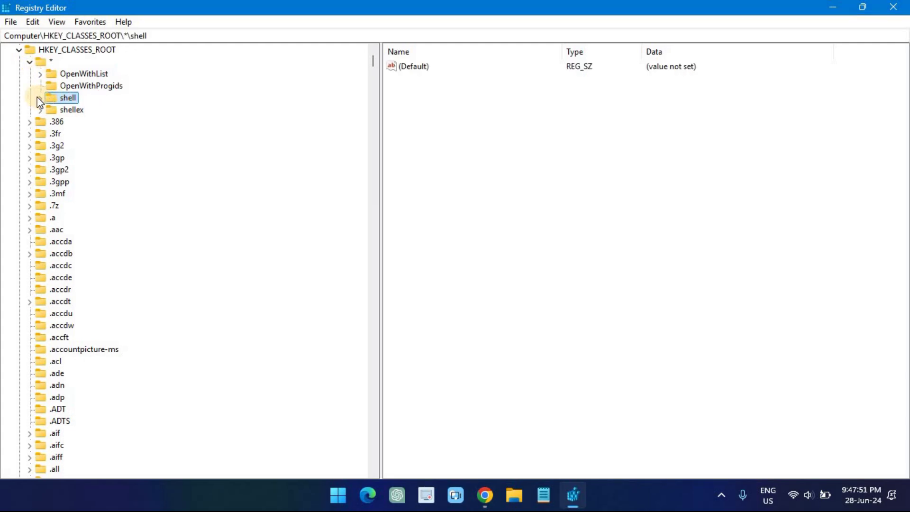
double_click(52, 97)
- Create a new key named mycommand under HKEY_CLASSES_ROOT\*\shell
right_click(65, 98)
mouse_move(133, 121)
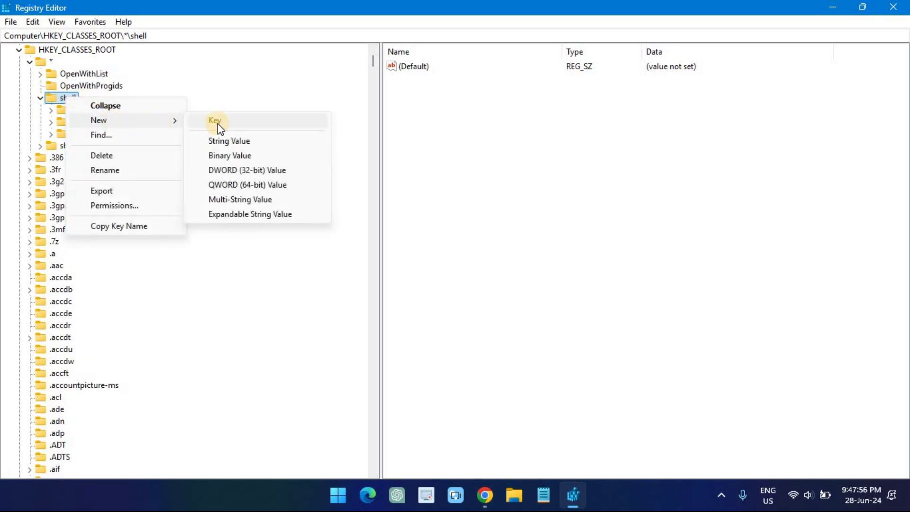
left_click(211, 119)
type("my")
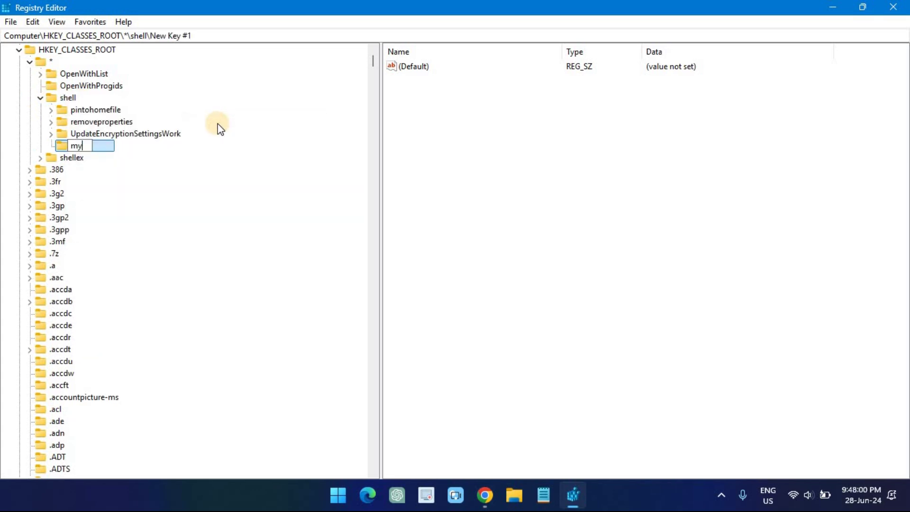
type("command")
key("Return")
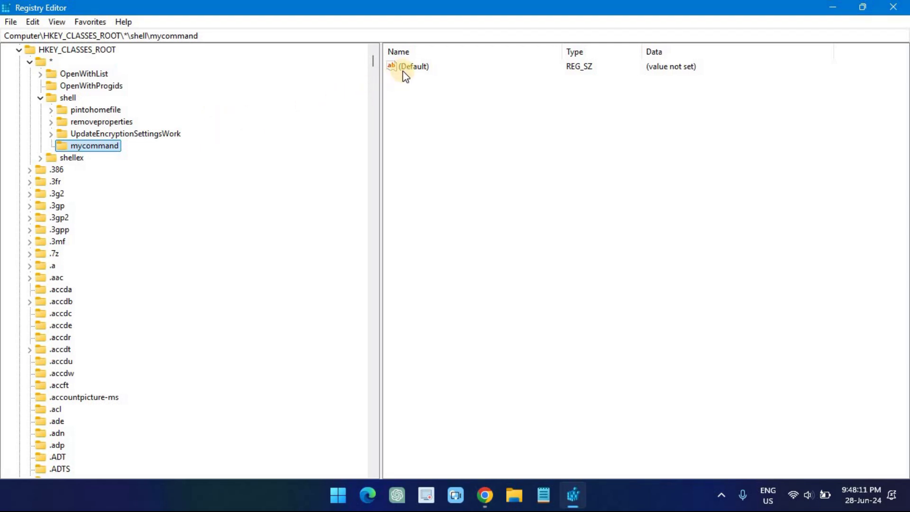
- Set the (Default) value data of the *\shell\mycommand key to "Open this File in Chrome"
right_click(407, 66)
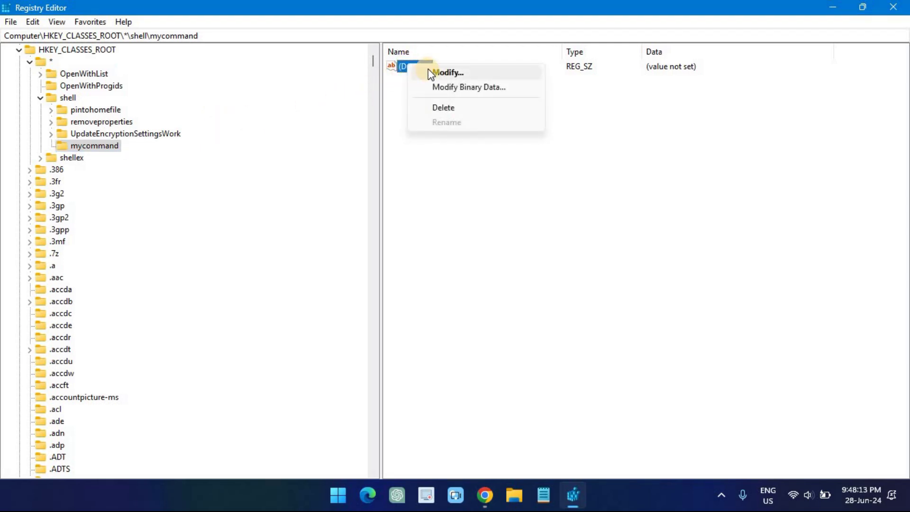
left_click(428, 71)
type("Open this File in Chrome")
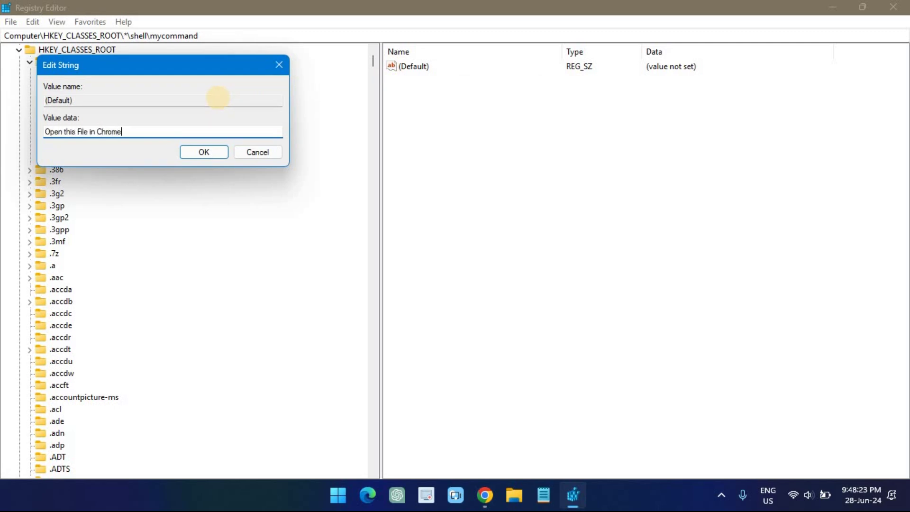
left_click(205, 151)
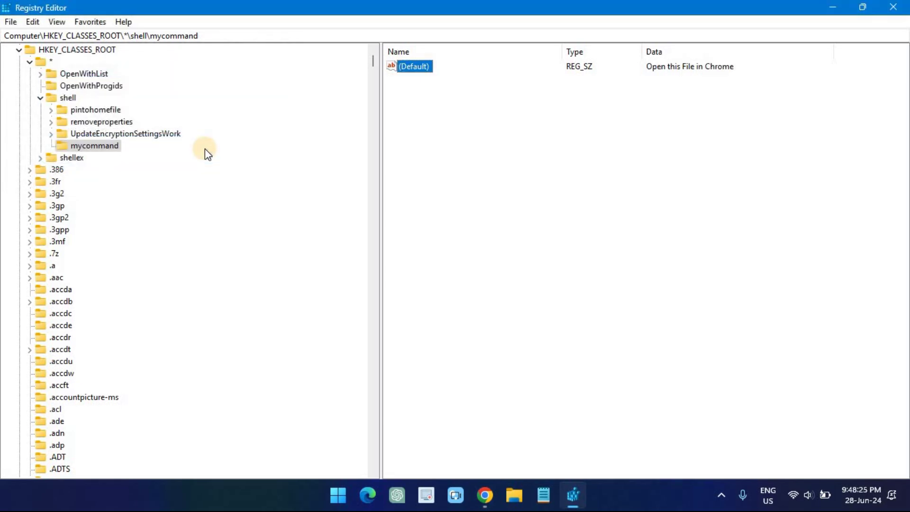
- Add a new string value named Icon to the *\shell\mycommand key
right_click(95, 146)
mouse_move(150, 171)
left_click(254, 189)
type("Icon")
key("Return")
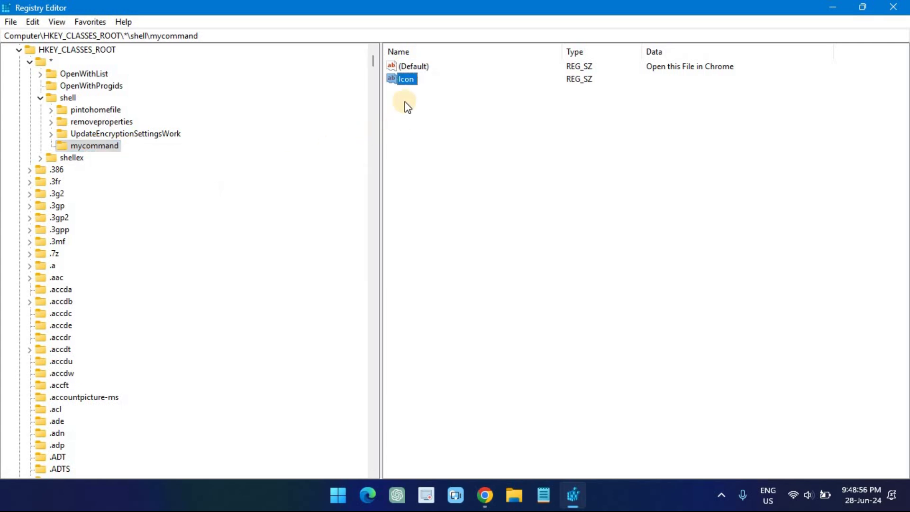
- Open the Icon value of the mycommand key for editing and copy the full path of chrome.exe from its file location
right_click(407, 85)
left_click(435, 93)
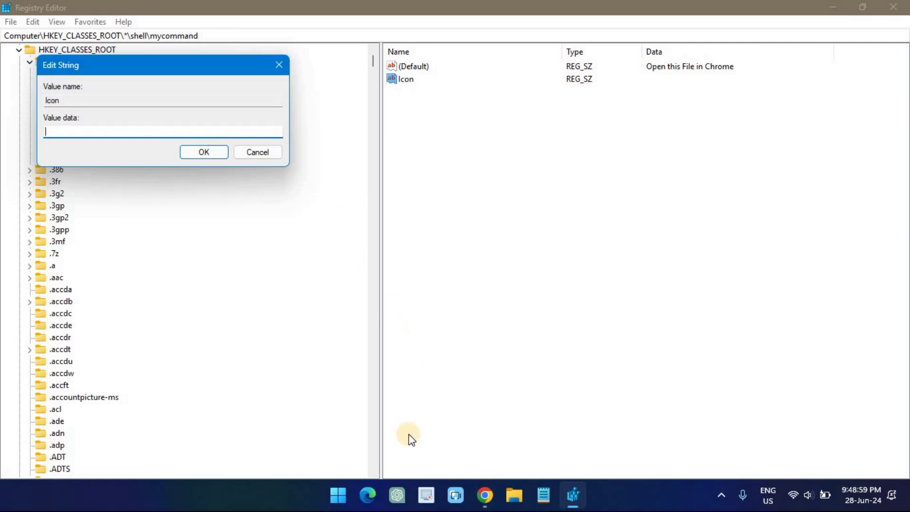
left_click(344, 497)
type("chrome")
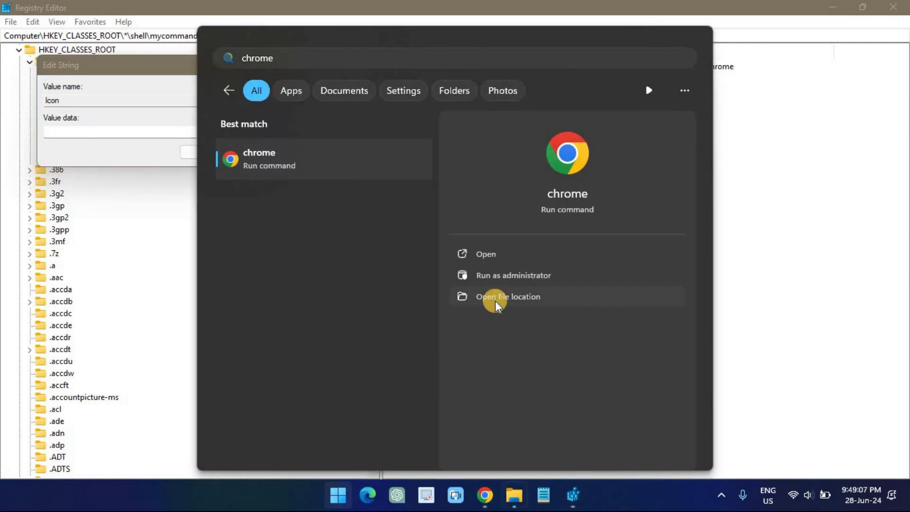
left_click(496, 301)
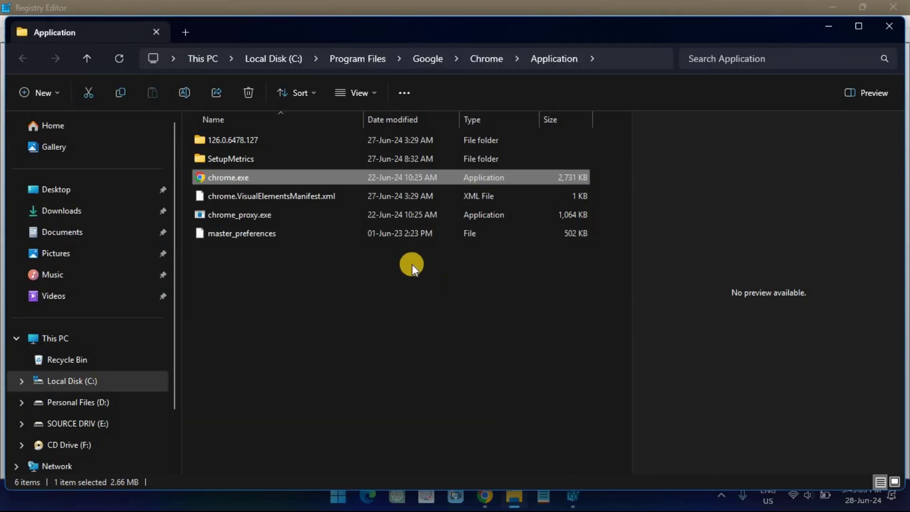
right_click(264, 175)
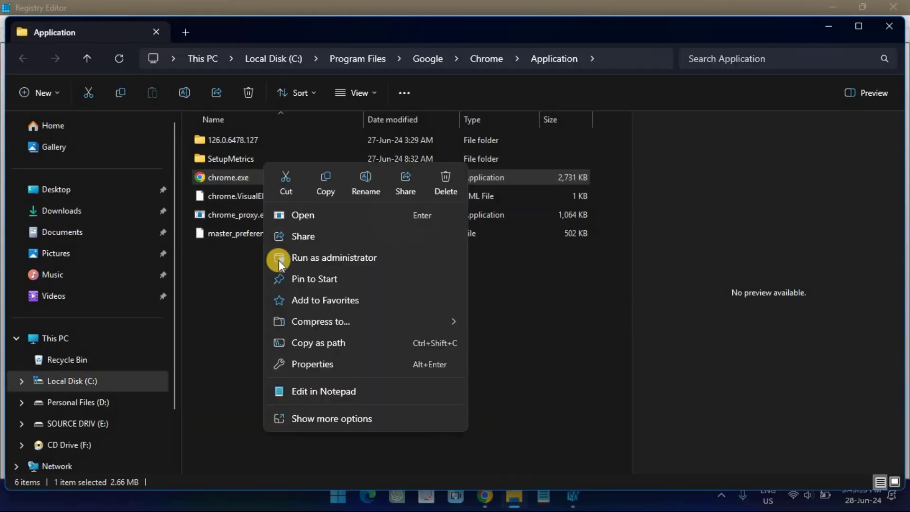
left_click(331, 350)
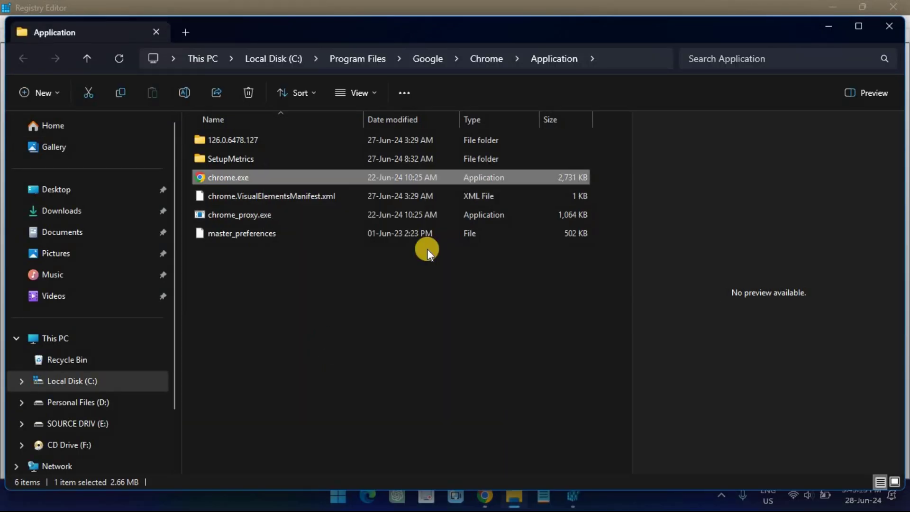
- Set the Icon value data of the *\shell\mycommand key to the copied chrome.exe path
left_click(827, 28)
right_click(115, 129)
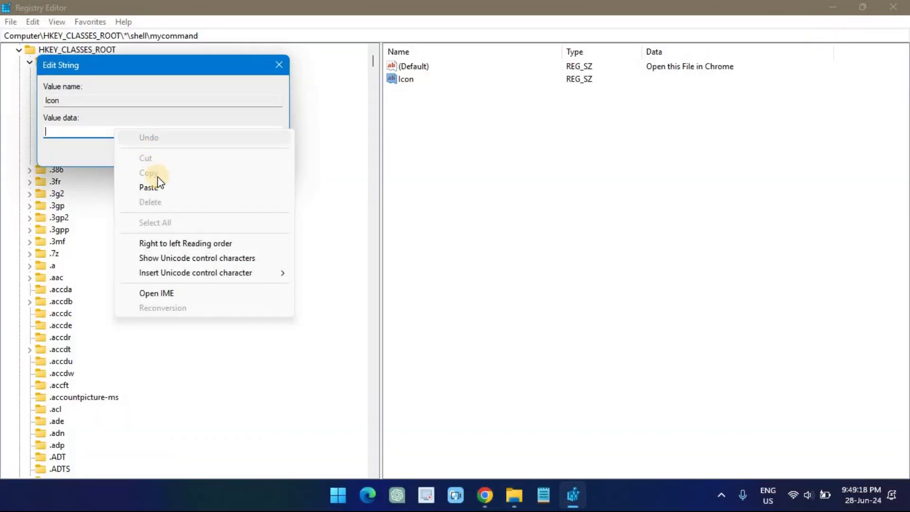
left_click(148, 188)
left_click(217, 152)
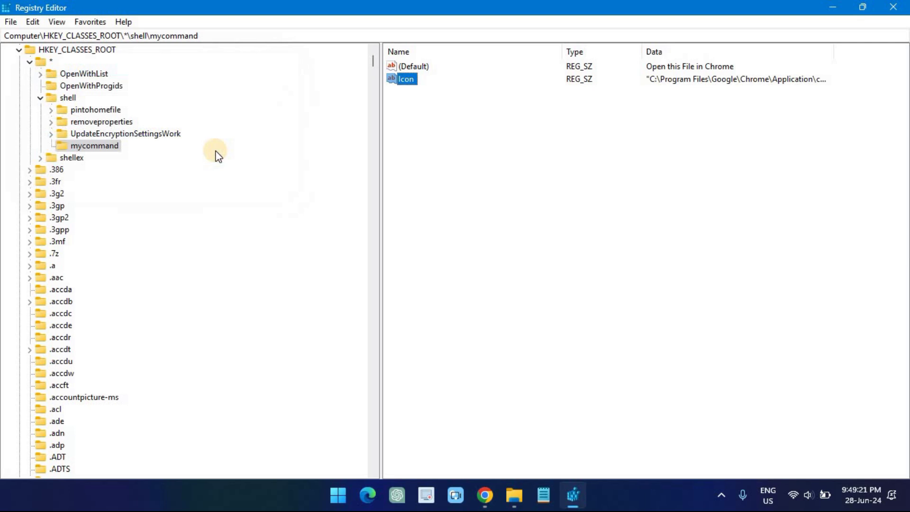
- Create a subkey named command under HKEY_CLASSES_ROOT\*\shell\mycommand
right_click(115, 146)
mouse_move(139, 164)
left_click(254, 164)
type("command")
key("Return")
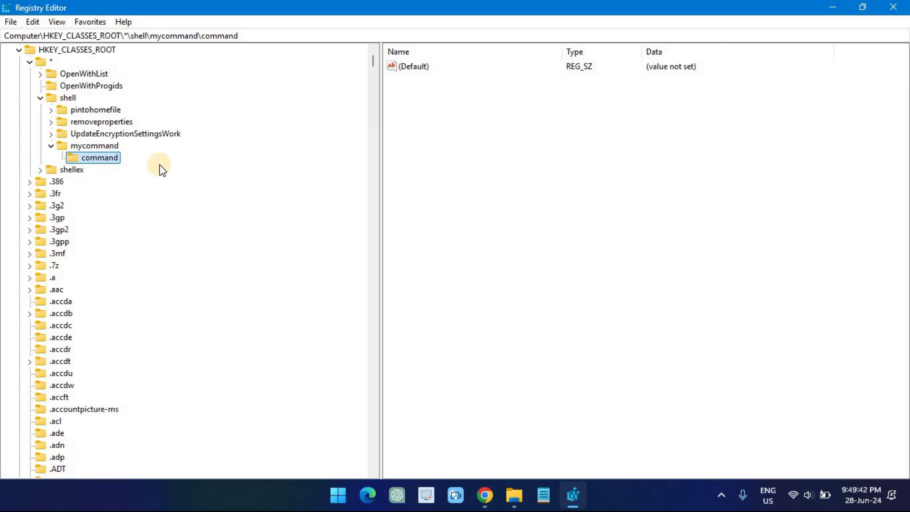
- Set the (Default) value data of the command key to "C:\Program Files\Google\Chrome\Application\chrome.exe" "%1"
right_click(410, 67)
left_click(432, 72)
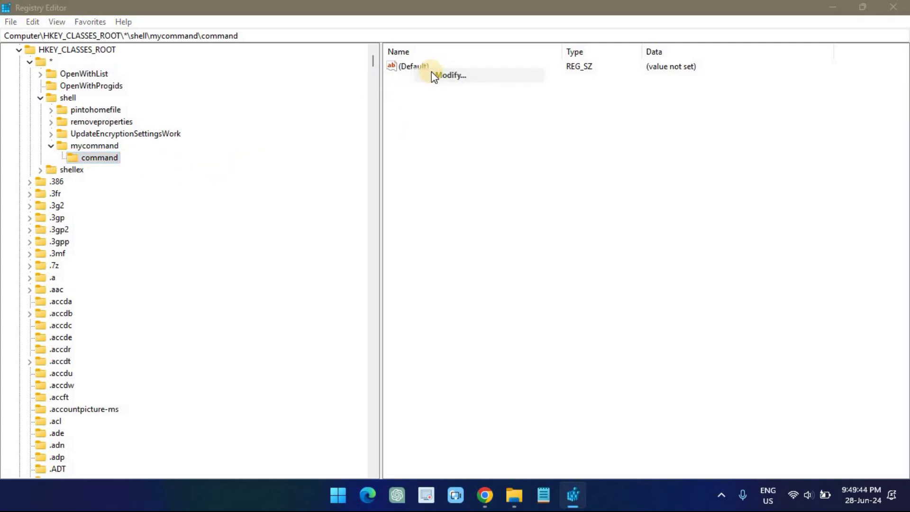
right_click(108, 137)
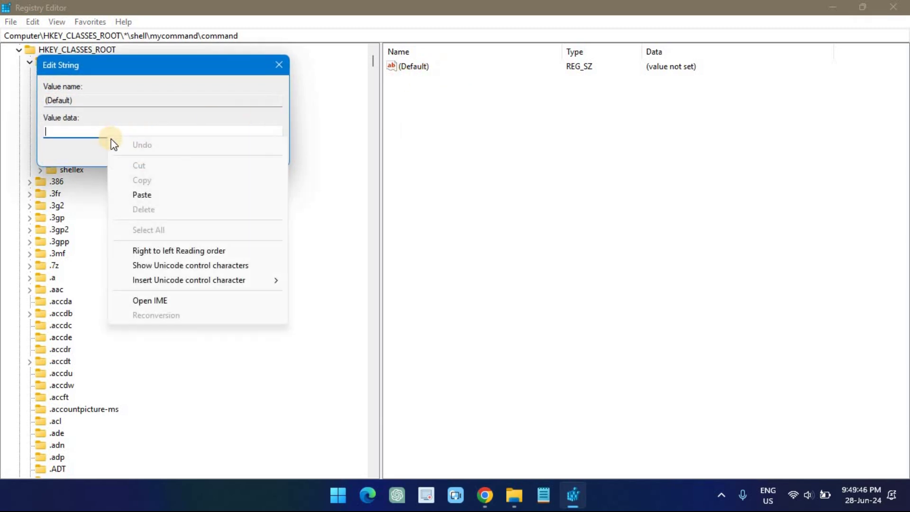
left_click(152, 199)
type("\"%1\"")
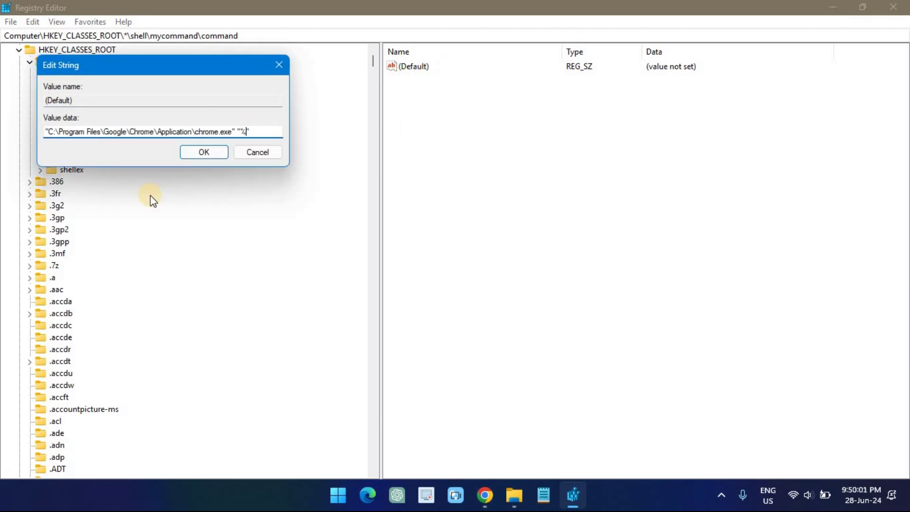
left_click(201, 152)
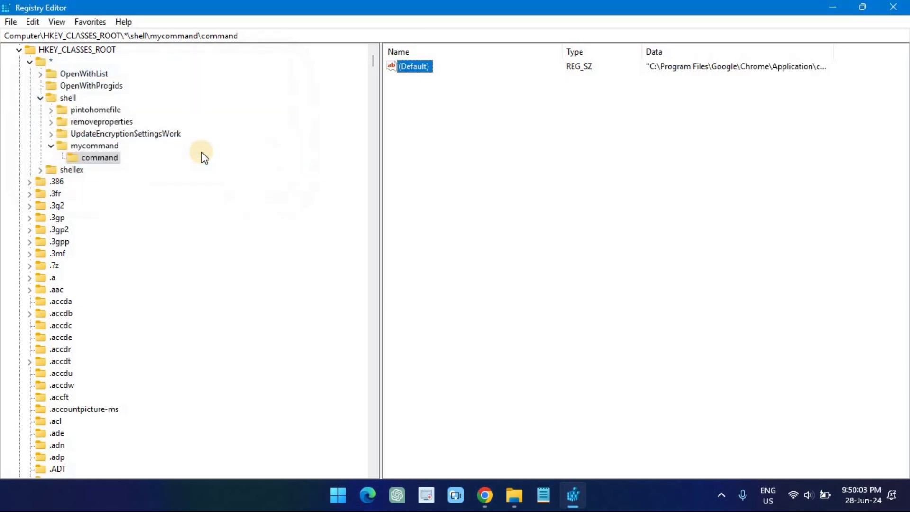
- Close Registry Editor and check the full context menu of packages.json on the desktop for the "Open this File in Chrome" entry
left_click(895, 9)
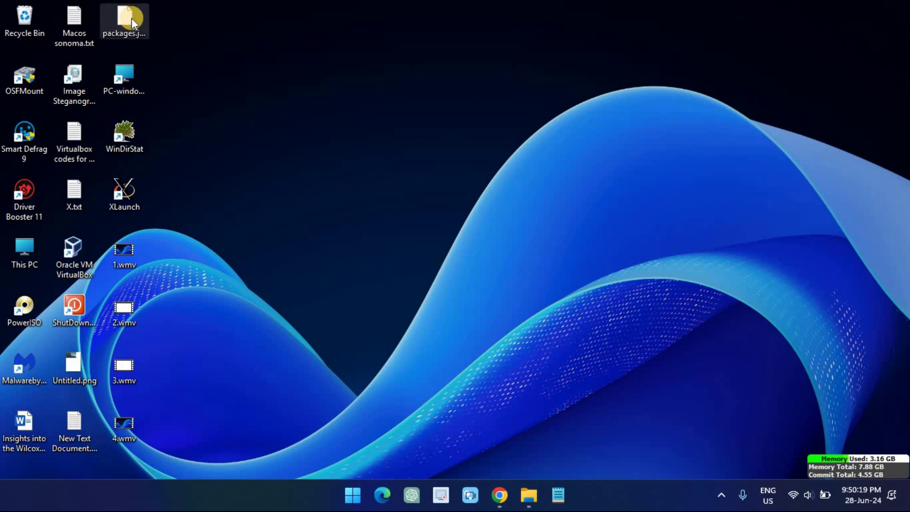
right_click(132, 18)
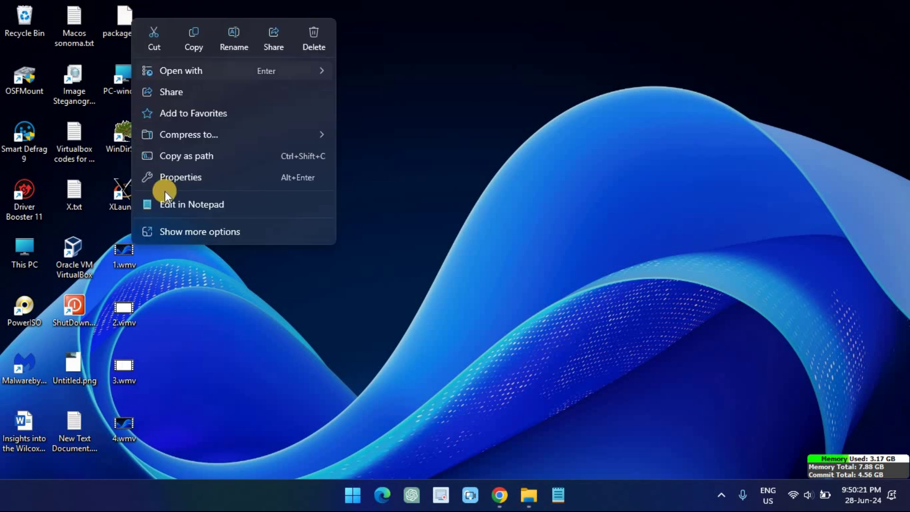
left_click(196, 237)
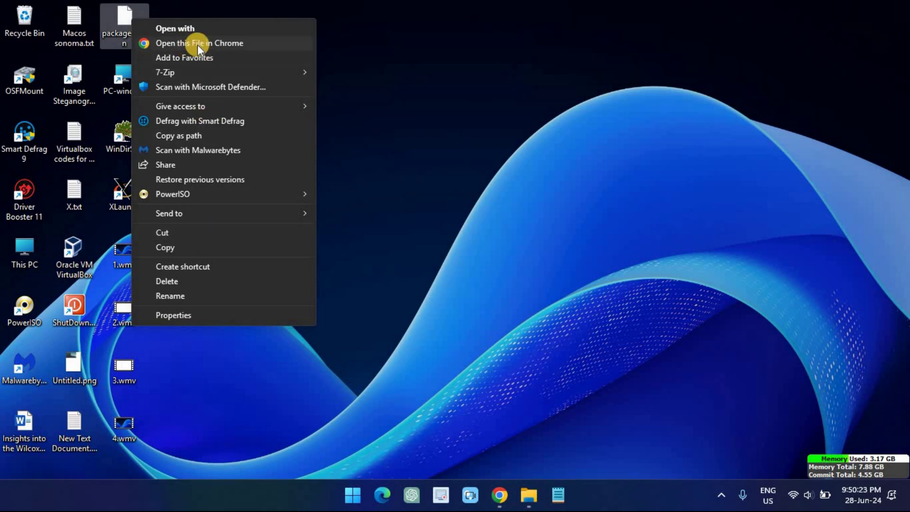
left_click(332, 54)
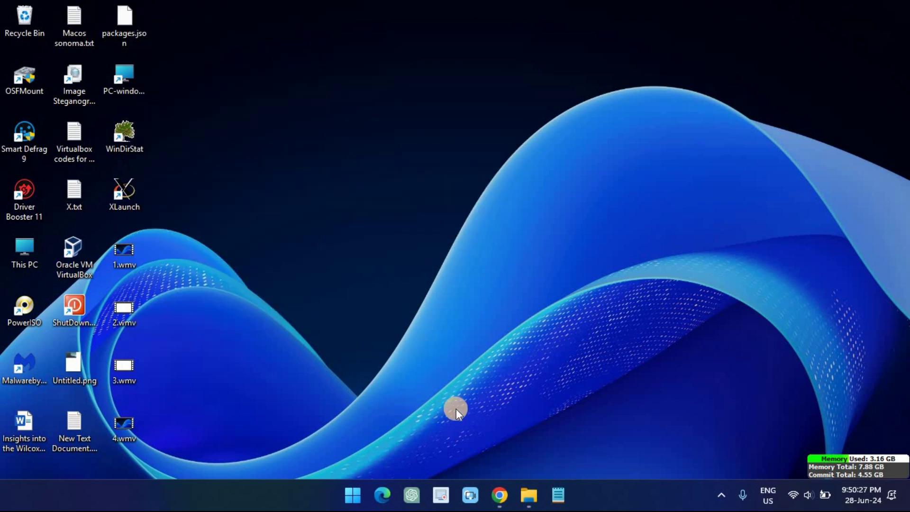
- Open test_hardware_encoder.mp4 from the Videos folder using the "Open this File in Chrome" entry, and minimize Chrome after viewing it
left_click(530, 497)
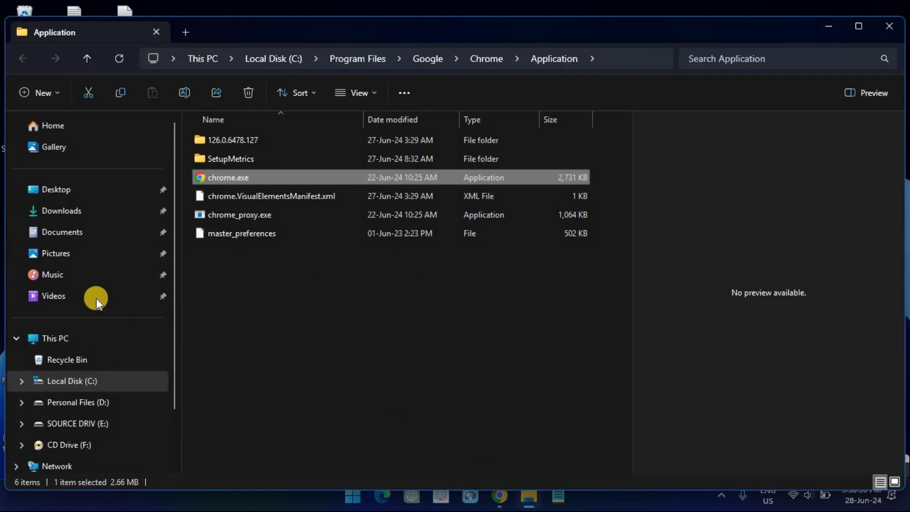
left_click(96, 298)
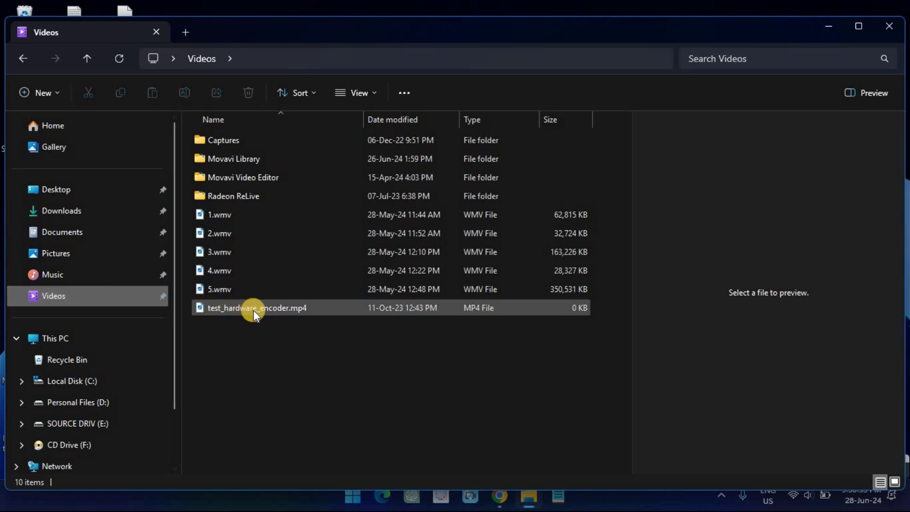
left_click(253, 311)
right_click(253, 310)
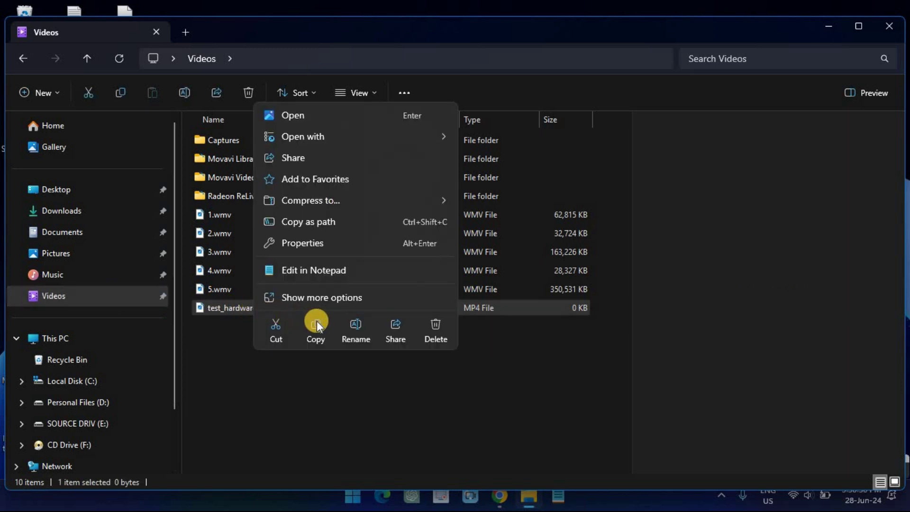
left_click(334, 290)
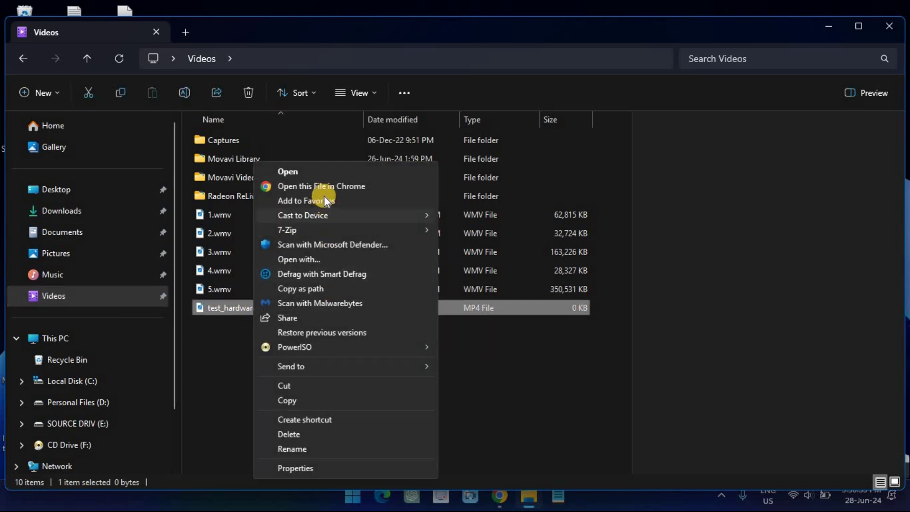
left_click(329, 186)
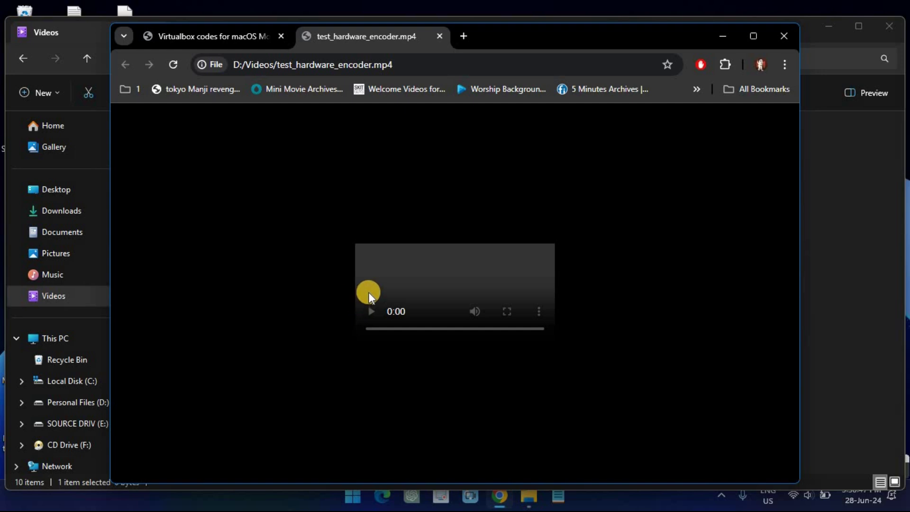
left_click(718, 35)
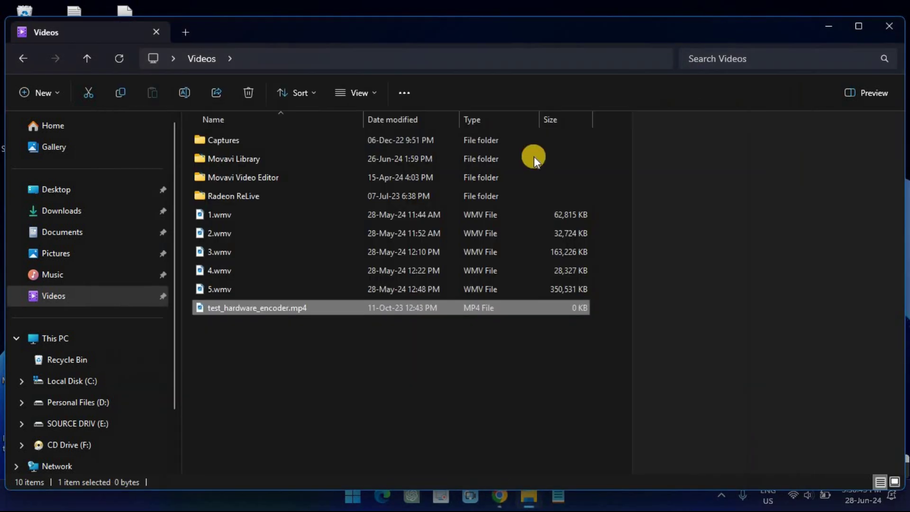
- Open 1.wmv from the Videos folder using the "Open this File in Chrome" context menu entry
right_click(264, 232)
left_click(330, 395)
right_click(247, 215)
left_click(313, 189)
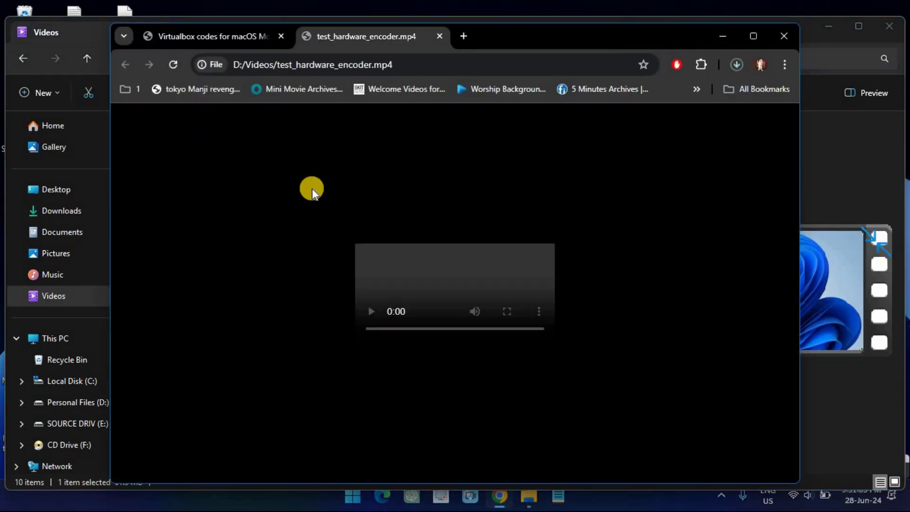
- Pause the 1.wmv download in Chrome's recent download history and minimize the browser
left_click(738, 61)
left_click(687, 125)
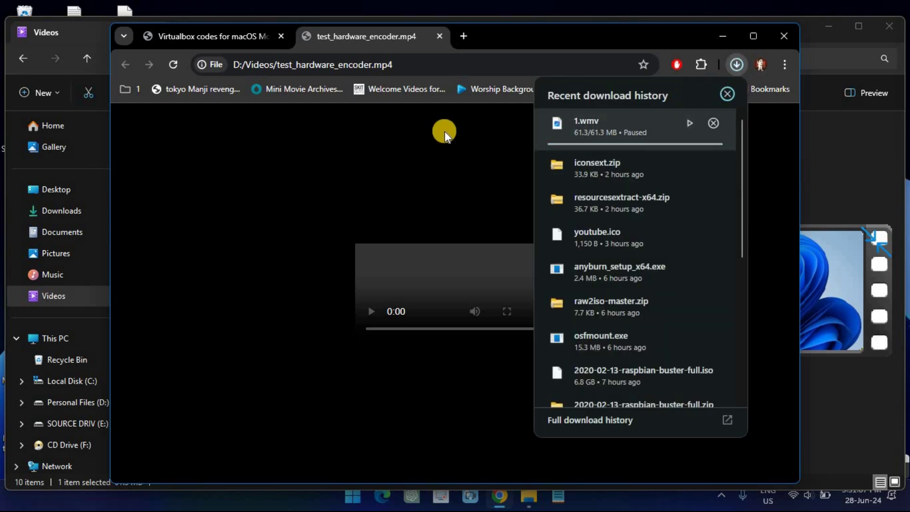
left_click(454, 129)
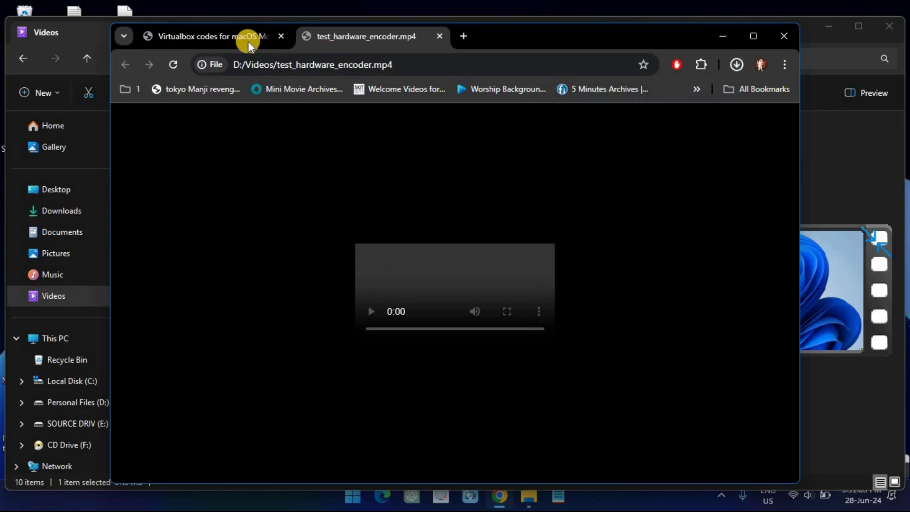
left_click(246, 39)
left_click(388, 35)
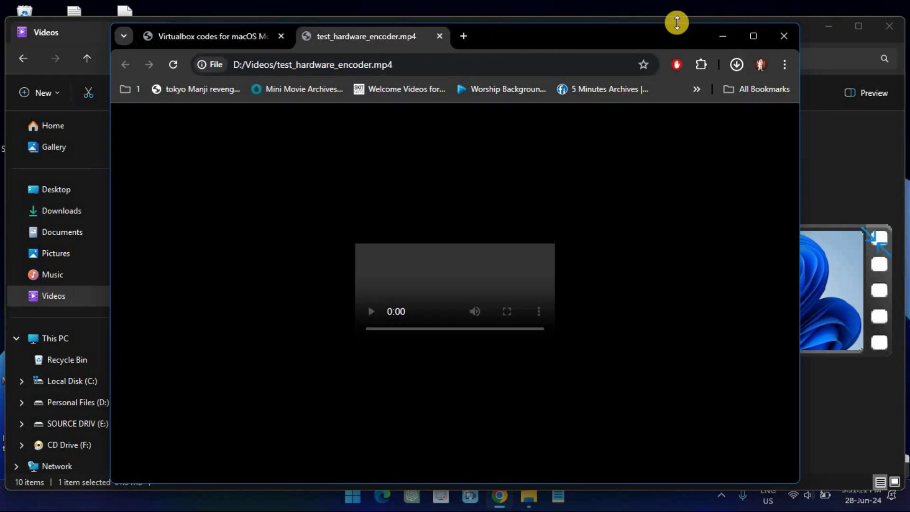
left_click(724, 36)
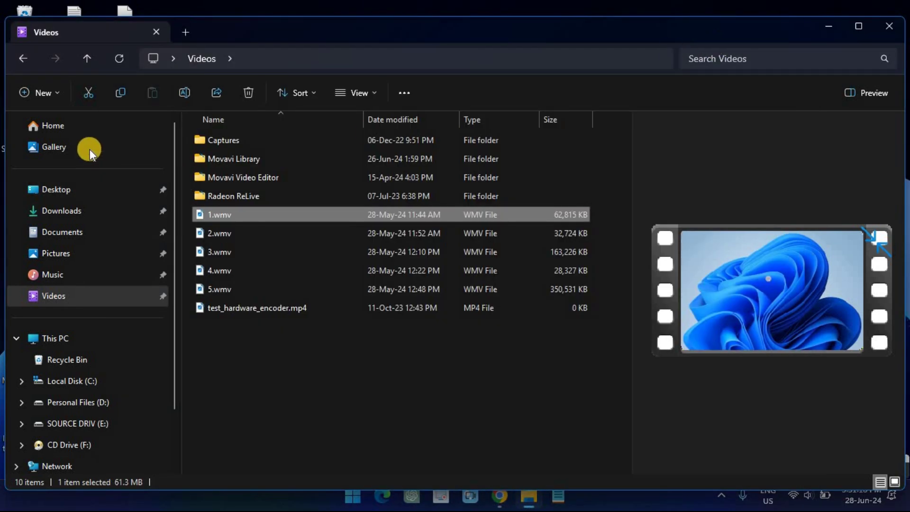
- Open computer everywhere.jpg from the Pictures folder using the "Open this File in Chrome" context menu entry
left_click(85, 256)
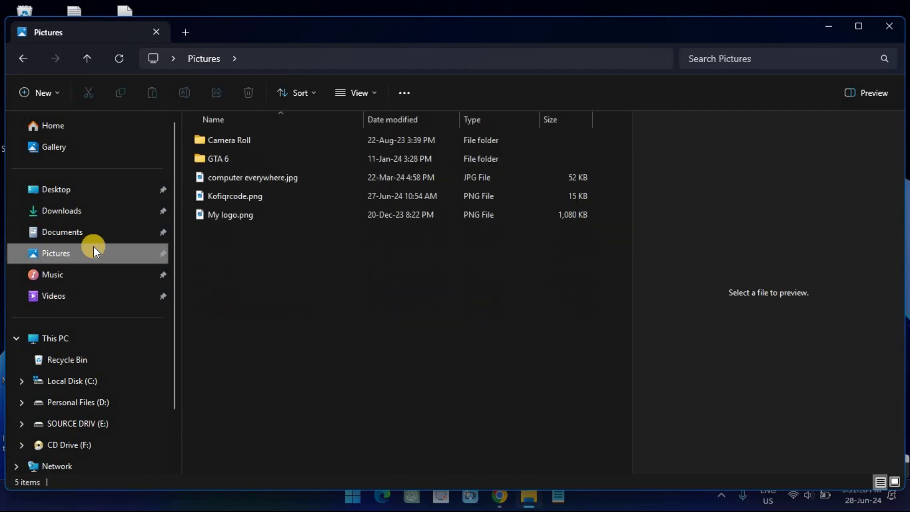
left_click(251, 180)
left_click(251, 193)
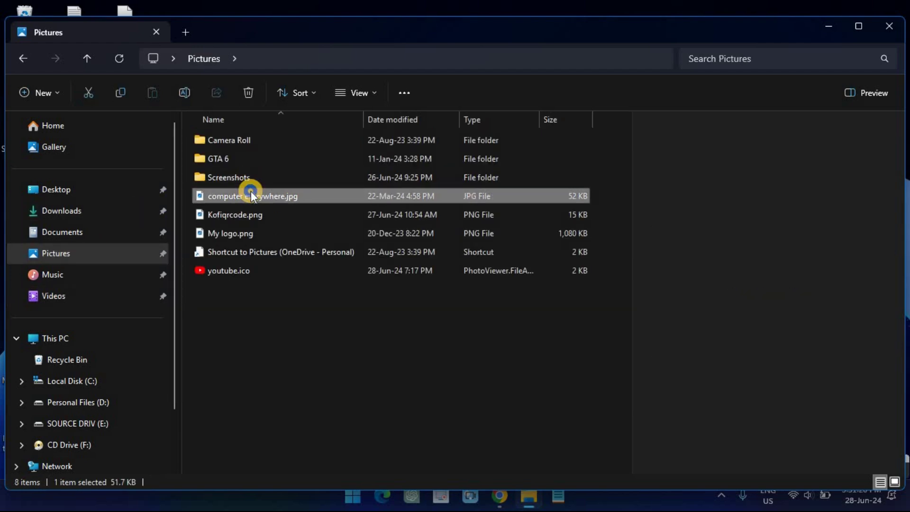
right_click(252, 191)
left_click(317, 408)
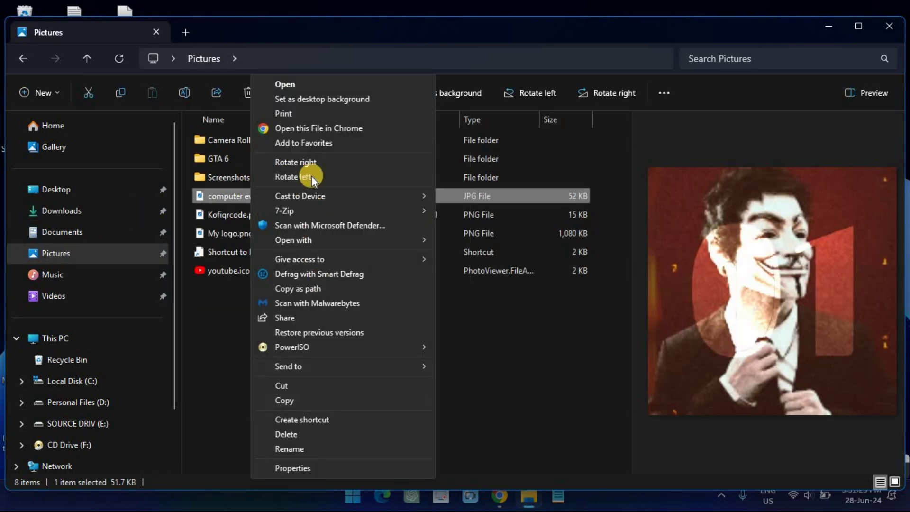
left_click(322, 129)
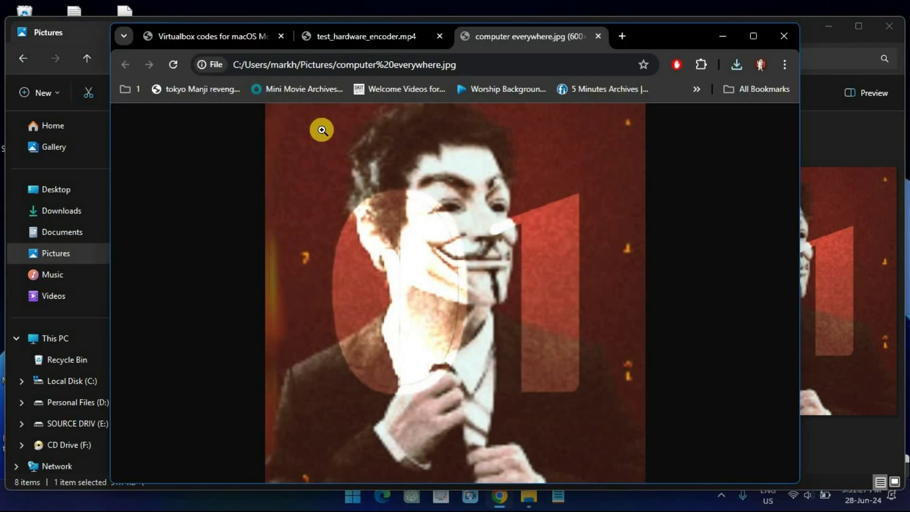